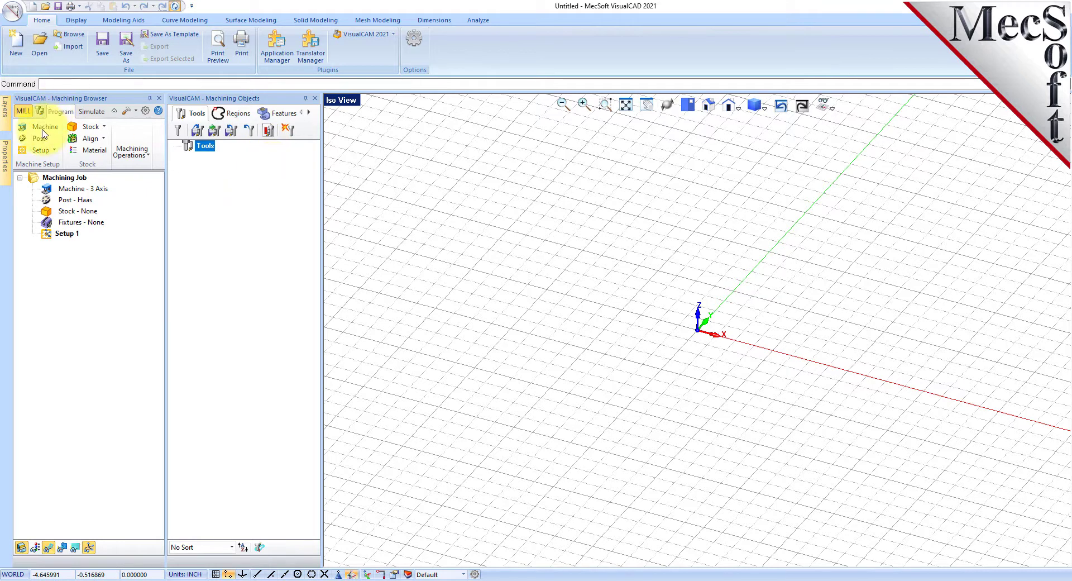
Step: Close the Machining Objects and Machining Browser panes of the MILL module and set the view to isometric
{"action": "left_click", "coordinate": [315, 98]}
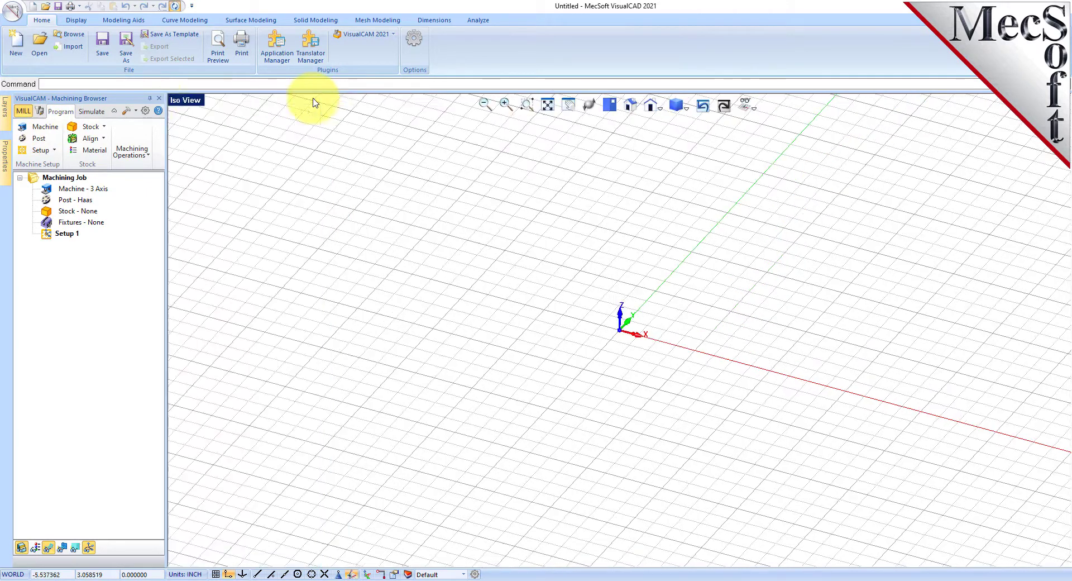
{"action": "left_click", "coordinate": [159, 99]}
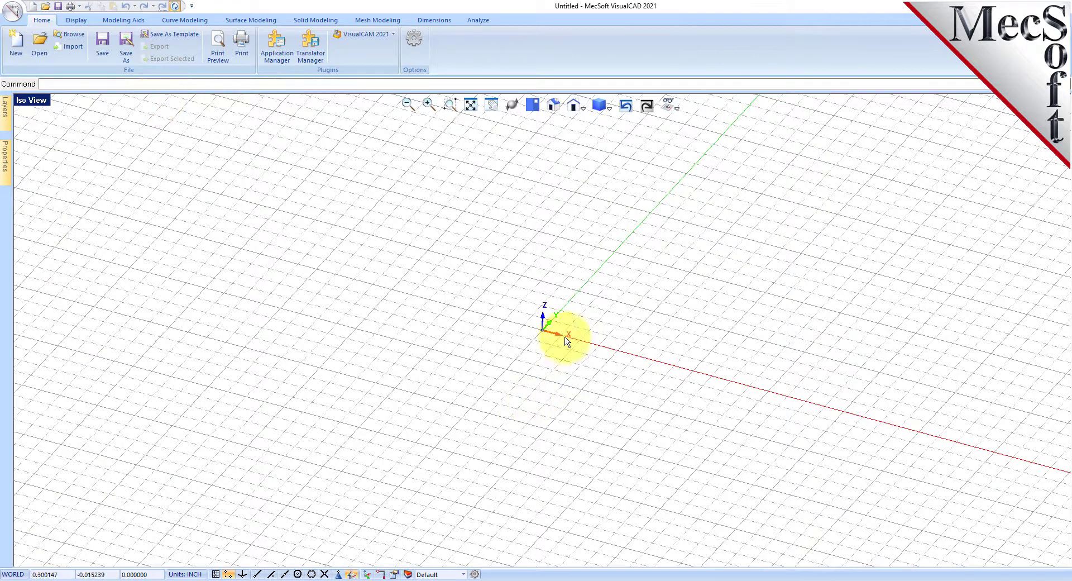
{"action": "left_click", "coordinate": [554, 104]}
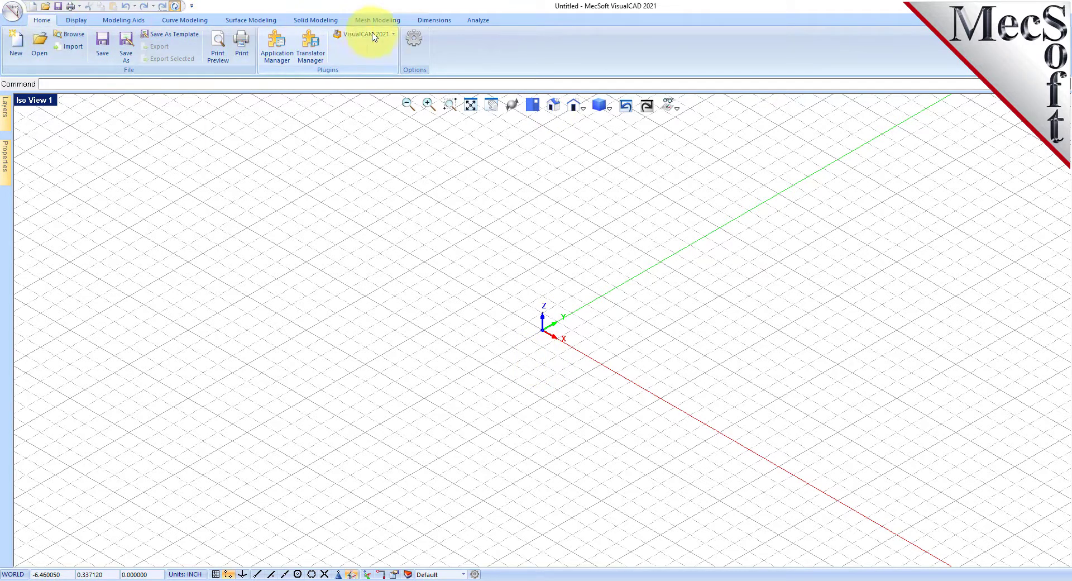
Step: Load the VisualCAM 2021 TURN module
{"action": "left_click", "coordinate": [394, 35]}
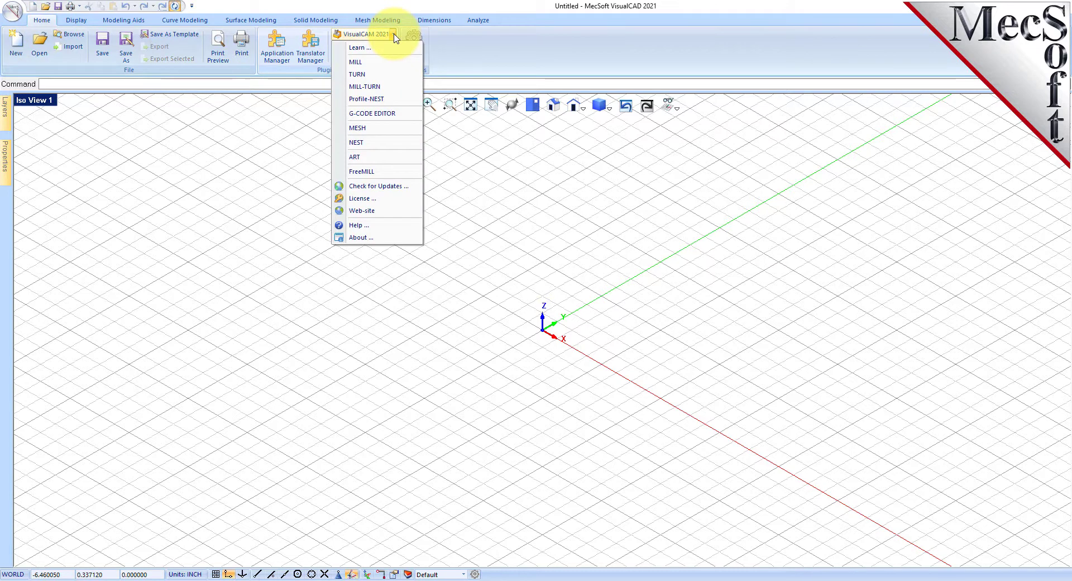
{"action": "left_click", "coordinate": [399, 74]}
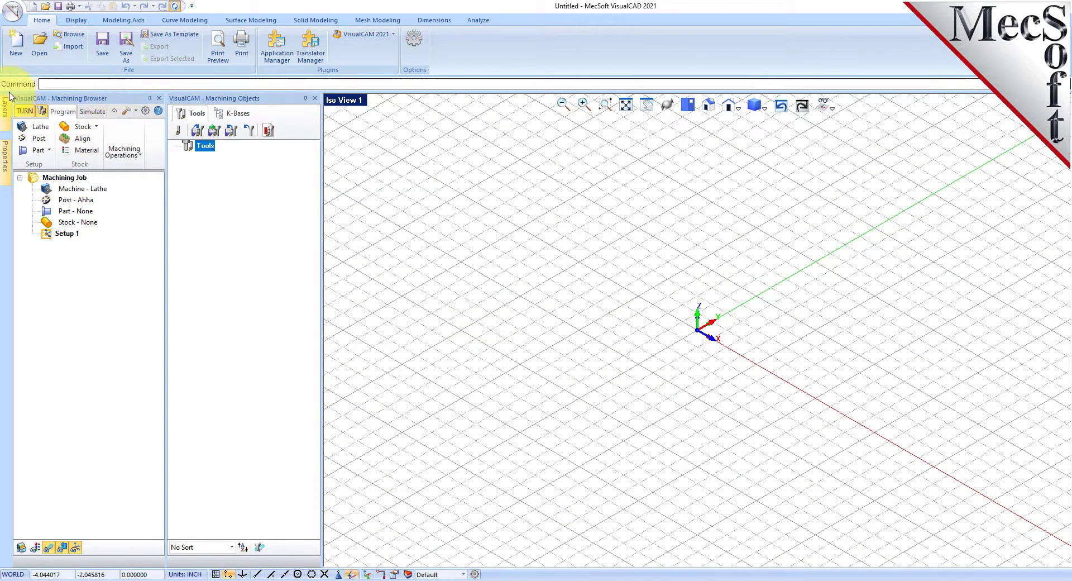
{"action": "left_click", "coordinate": [23, 110]}
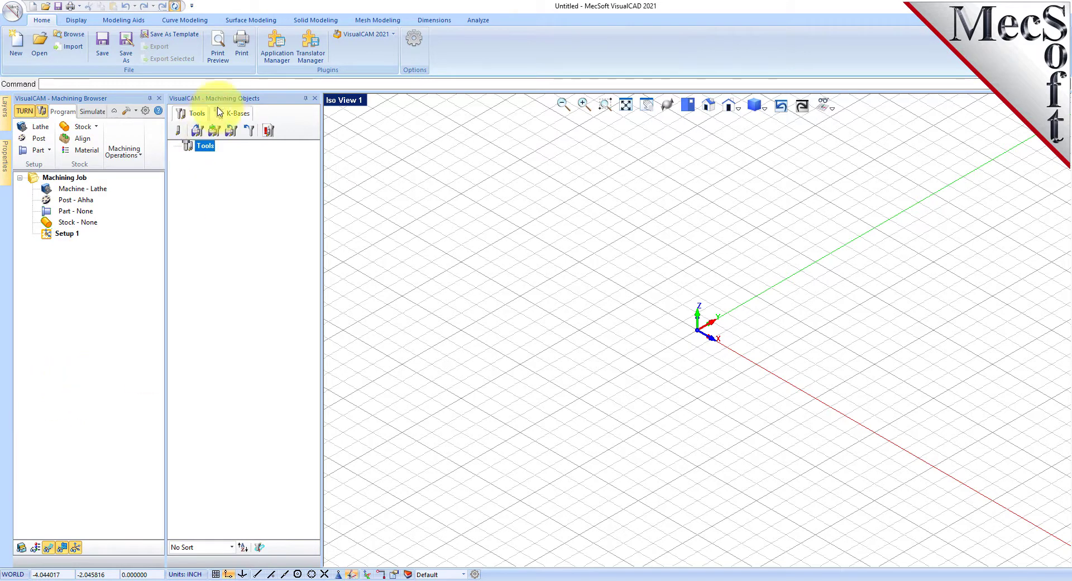
Step: Dock the Machining Objects pane directly beneath the Machining Browser
{"action": "left_click_drag", "start_coordinate": [211, 100], "coordinate": [1047, 330]}
{"action": "left_click_drag", "start_coordinate": [933, 327], "coordinate": [167, 357]}
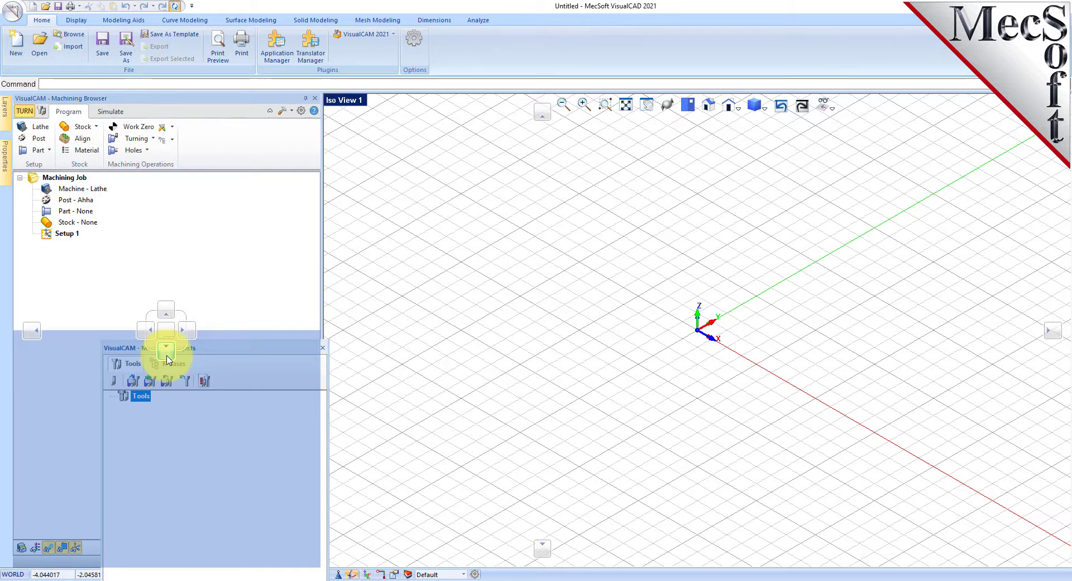
{"action": "left_click_drag", "start_coordinate": [166, 359], "coordinate": [170, 360]}
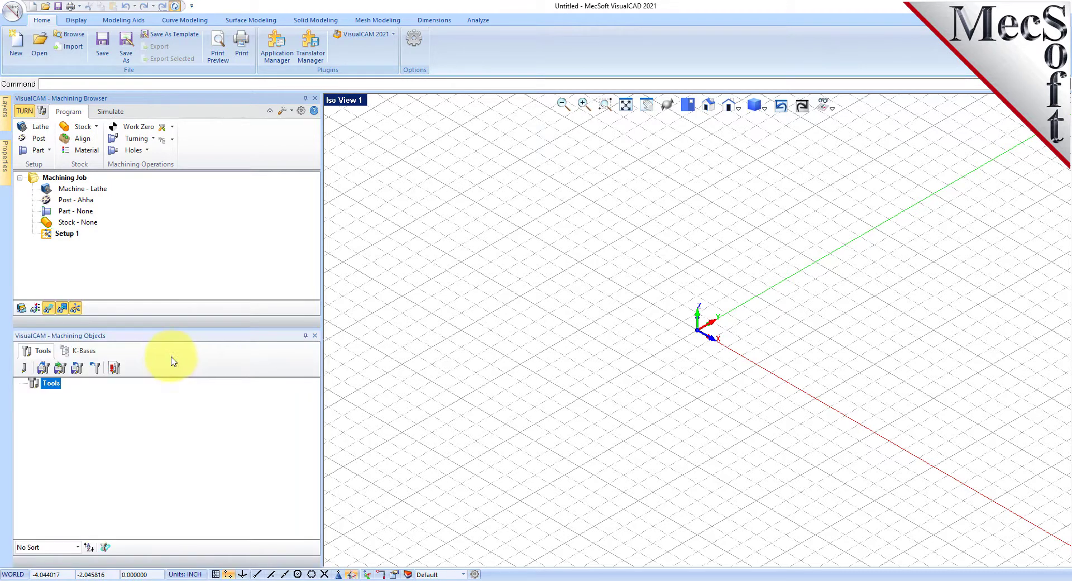
Step: Narrow the two docked machining panes to fit the Simulate tools, and make the Machining Browser taller than the Machining Objects pane
{"action": "left_click", "coordinate": [110, 111]}
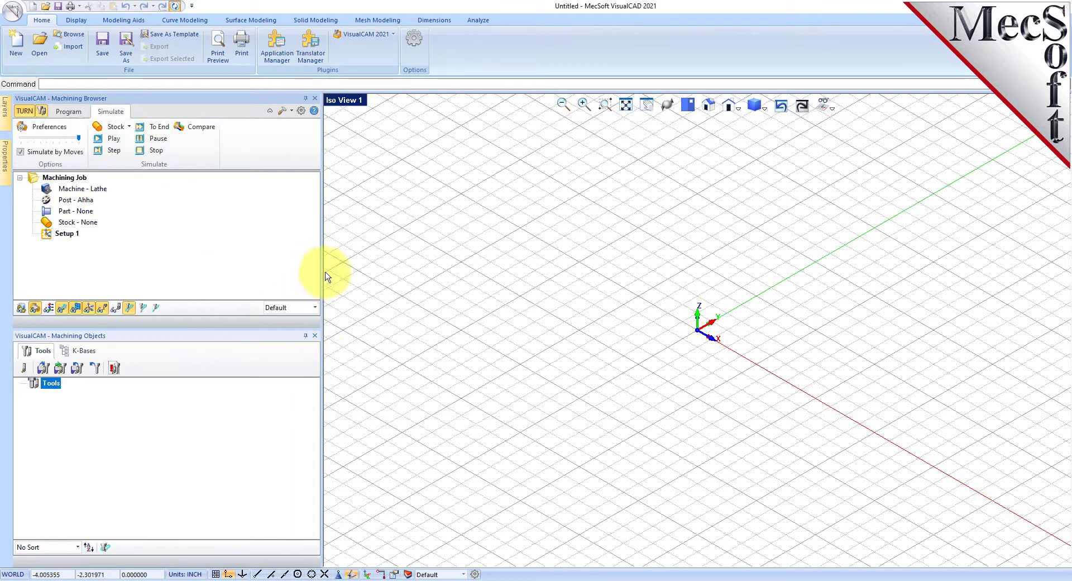
{"action": "left_click_drag", "start_coordinate": [322, 272], "coordinate": [227, 278]}
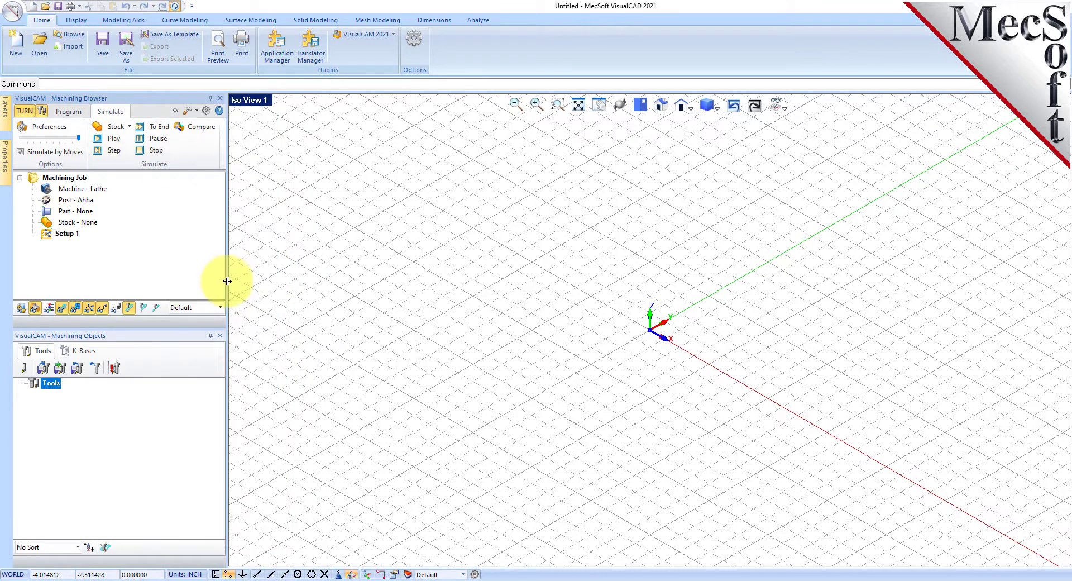
{"action": "left_click_drag", "start_coordinate": [151, 329], "coordinate": [151, 420]}
{"action": "left_click", "coordinate": [68, 111]}
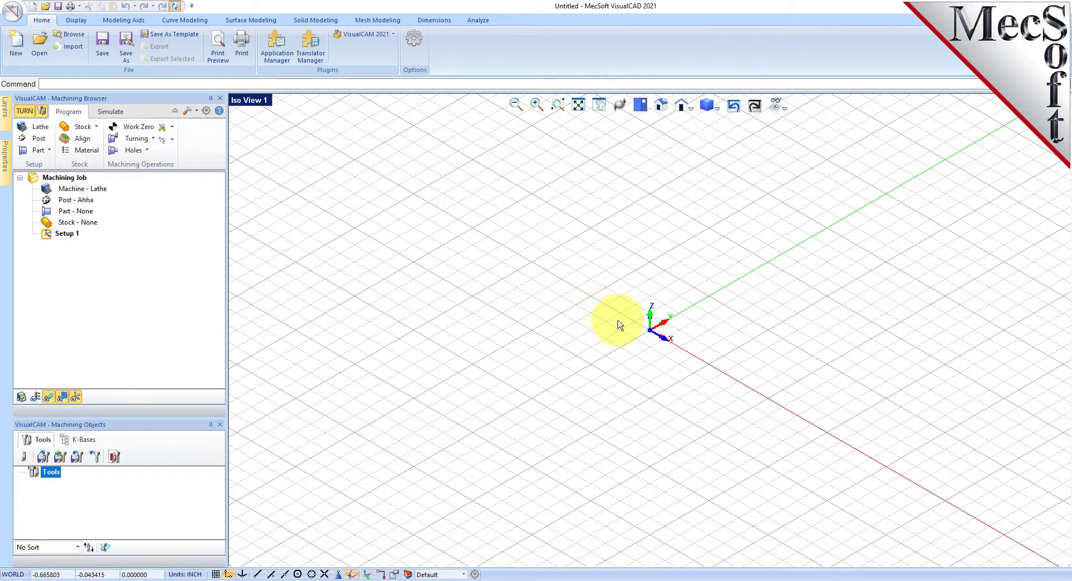
Step: Open TURNQuickStartTutorial.vcp from the QuickStart folder without saving the current file, and accept its CAM system preferences
{"action": "left_click", "coordinate": [13, 11]}
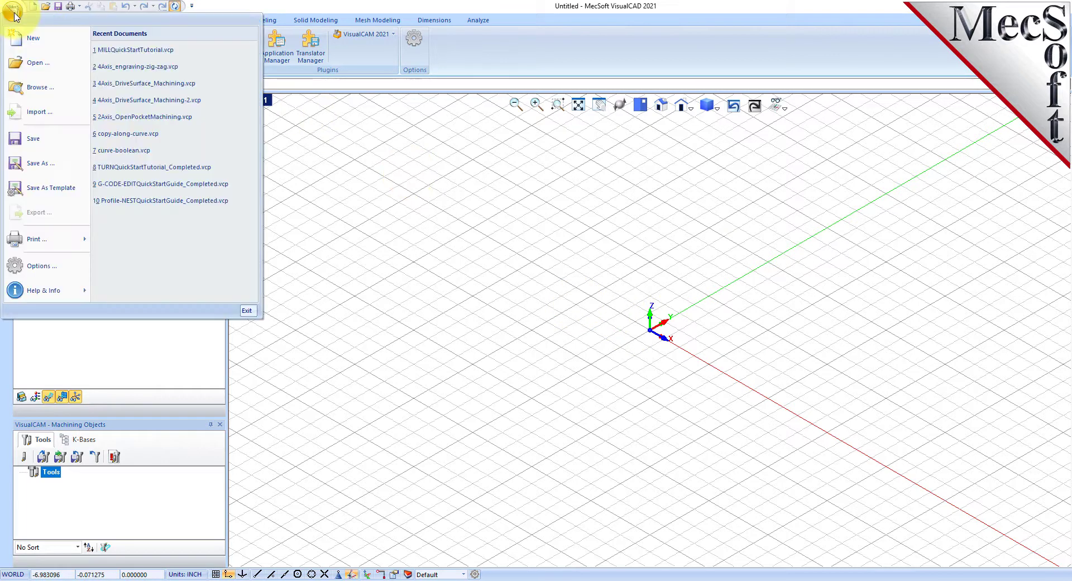
{"action": "left_click", "coordinate": [50, 62]}
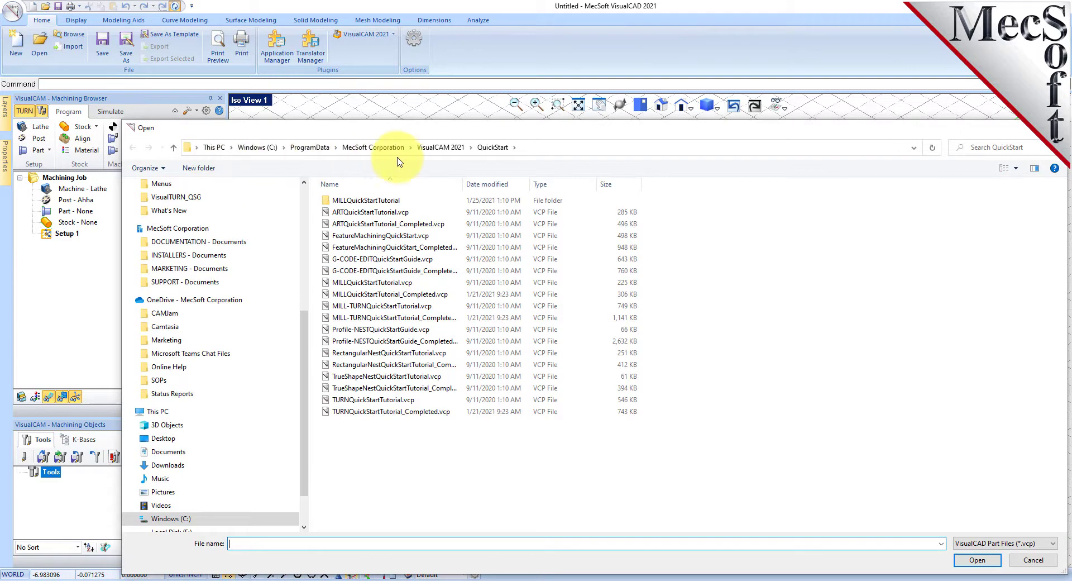
{"action": "left_click", "coordinate": [349, 400]}
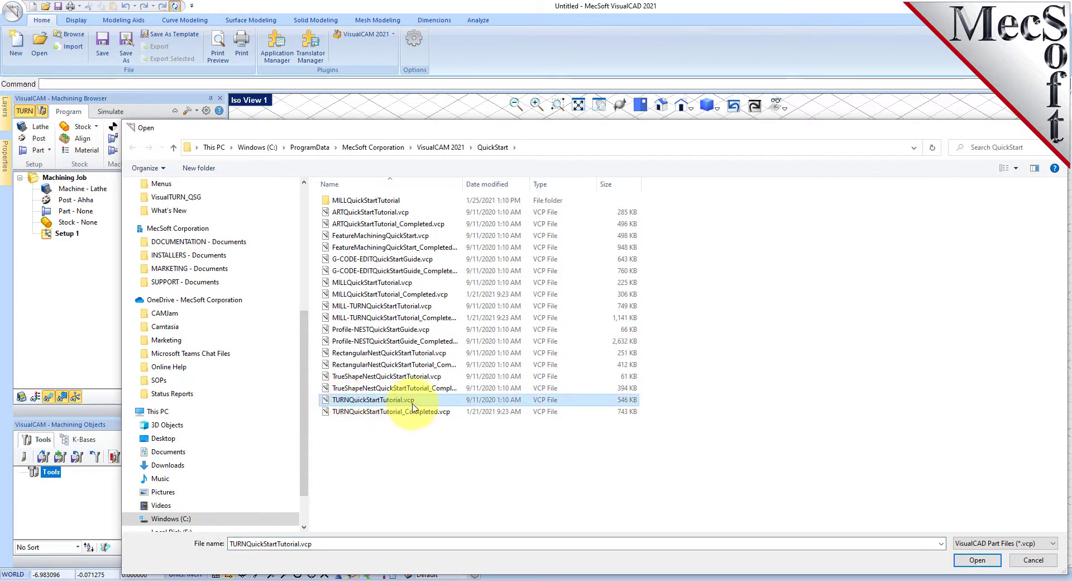
{"action": "left_click", "coordinate": [982, 561]}
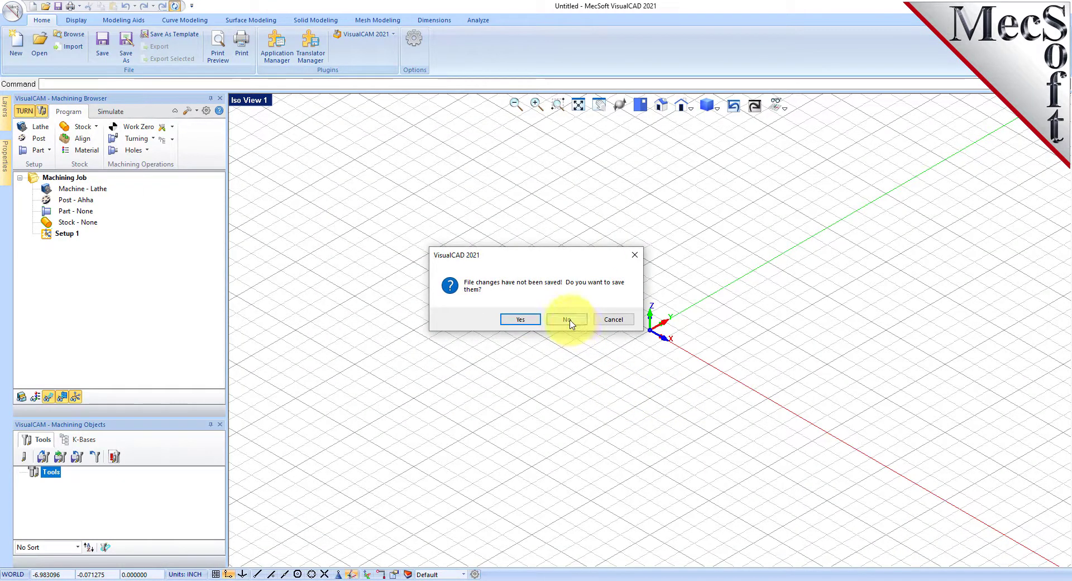
{"action": "left_click", "coordinate": [564, 318]}
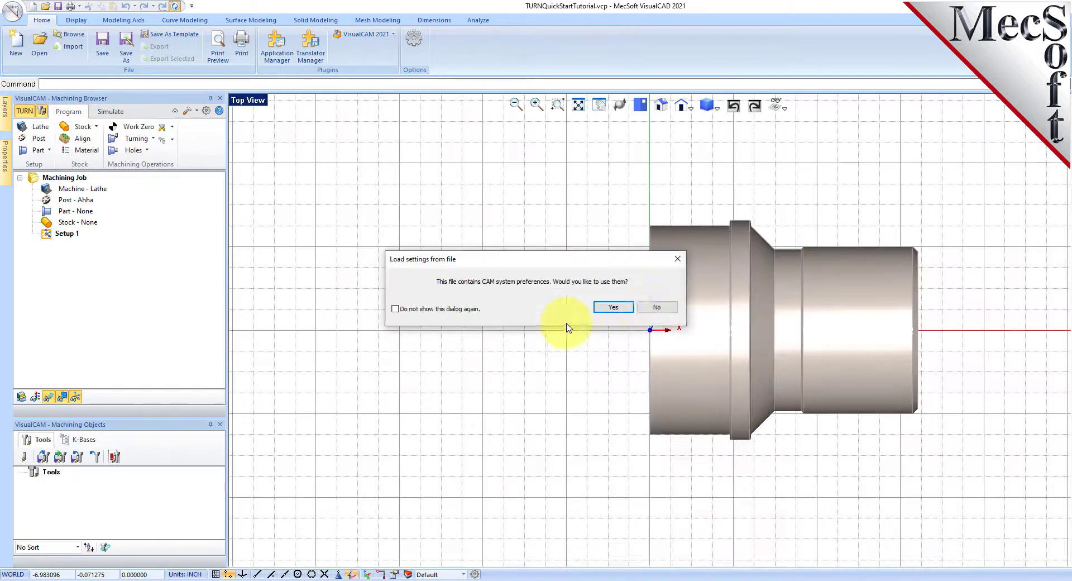
{"action": "left_click", "coordinate": [613, 307]}
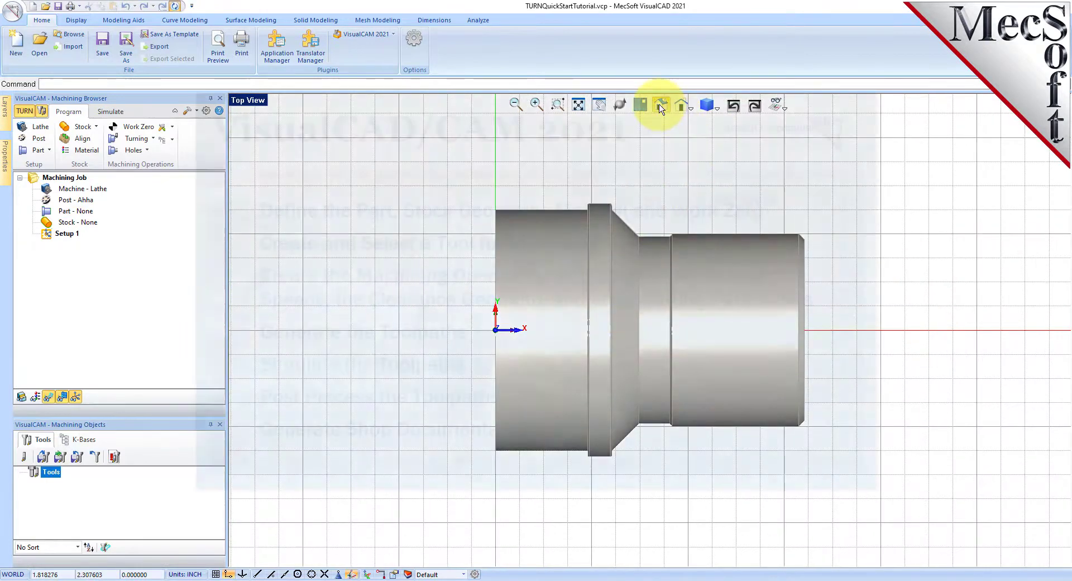
{"action": "left_click", "coordinate": [680, 104]}
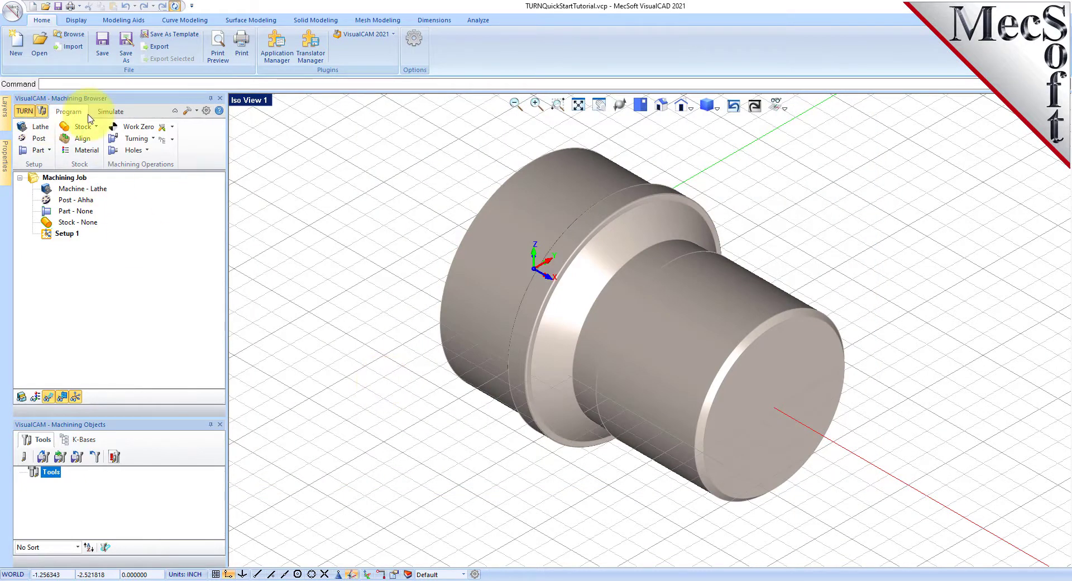
Step: Set the lathe's maximum RPM to 100 in the machine tool setup
{"action": "left_click", "coordinate": [35, 126]}
{"action": "left_click_drag", "start_coordinate": [112, 119], "coordinate": [257, 175]}
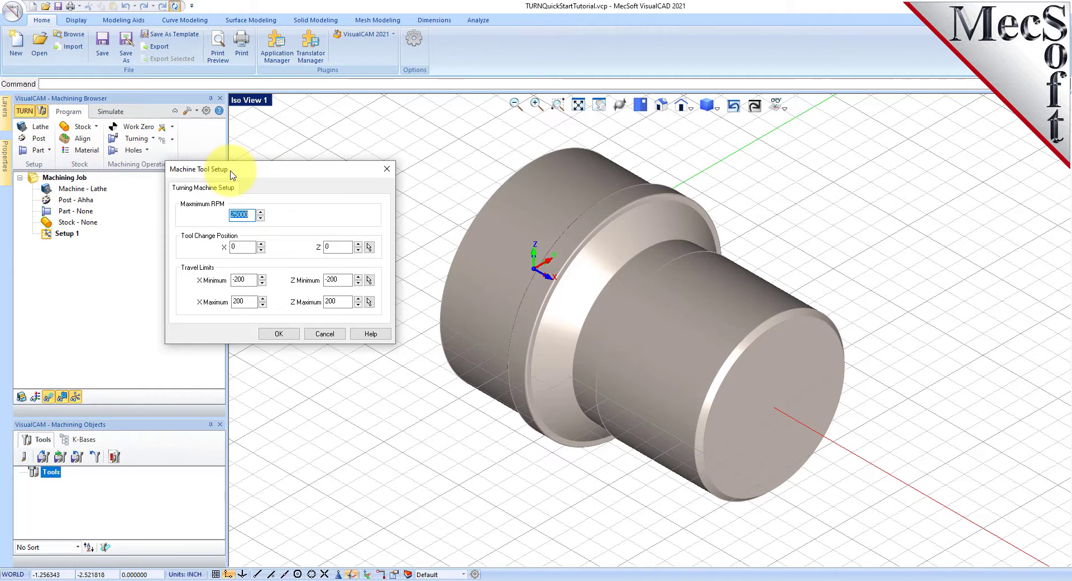
{"action": "type", "text": "1"}
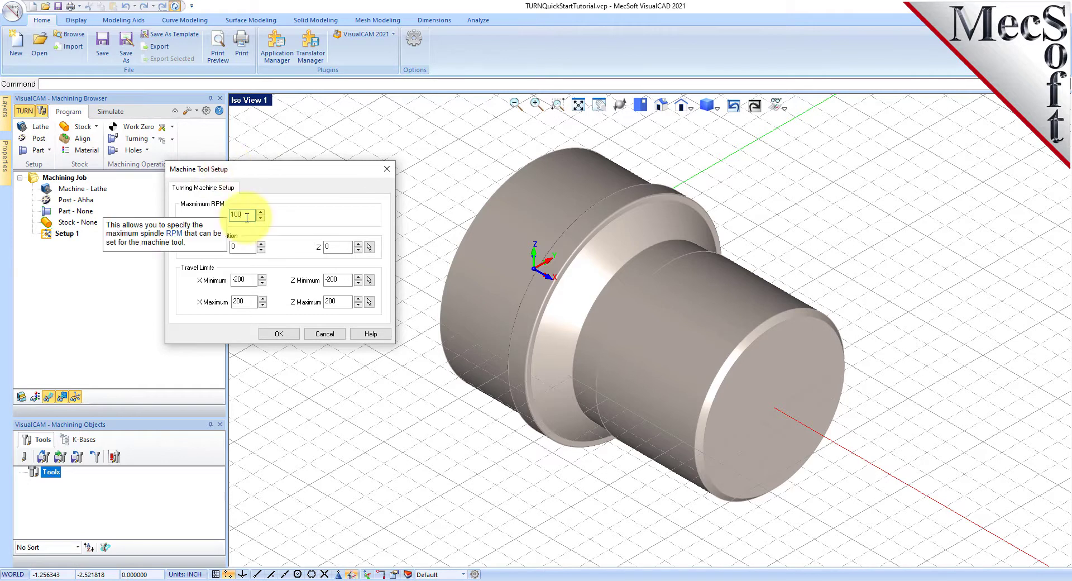
{"action": "left_click", "coordinate": [277, 334]}
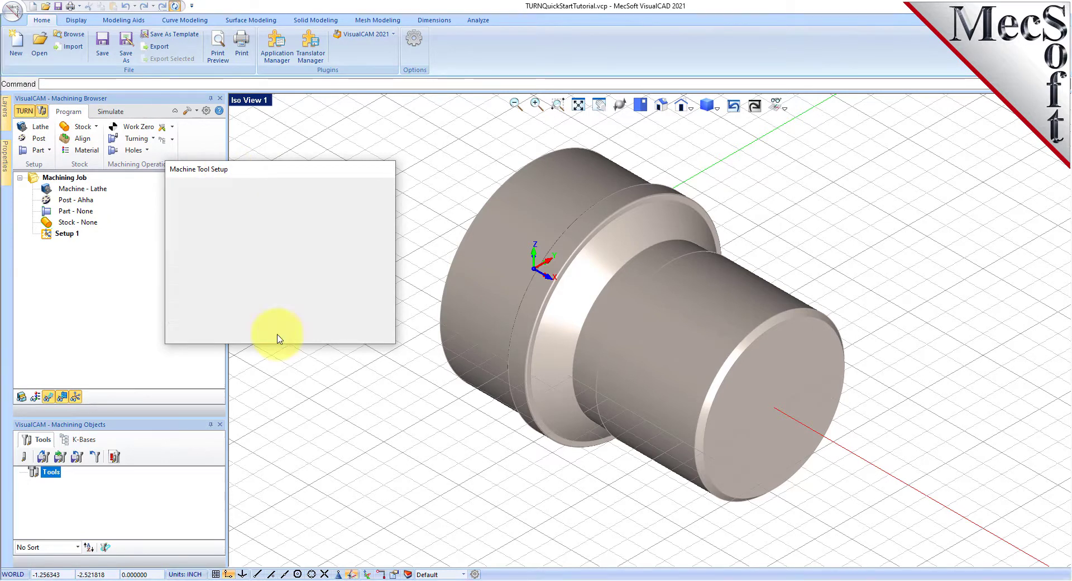
{"action": "left_click", "coordinate": [83, 188]}
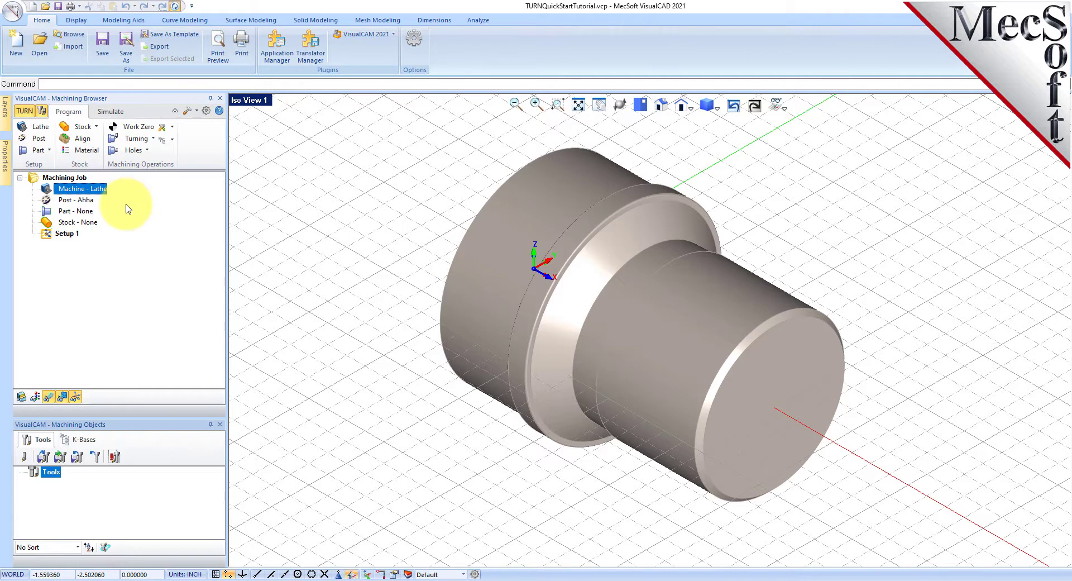
Step: Set the legacy post-processor to Fanuc with .nc as the posted file extension
{"action": "left_click", "coordinate": [39, 138]}
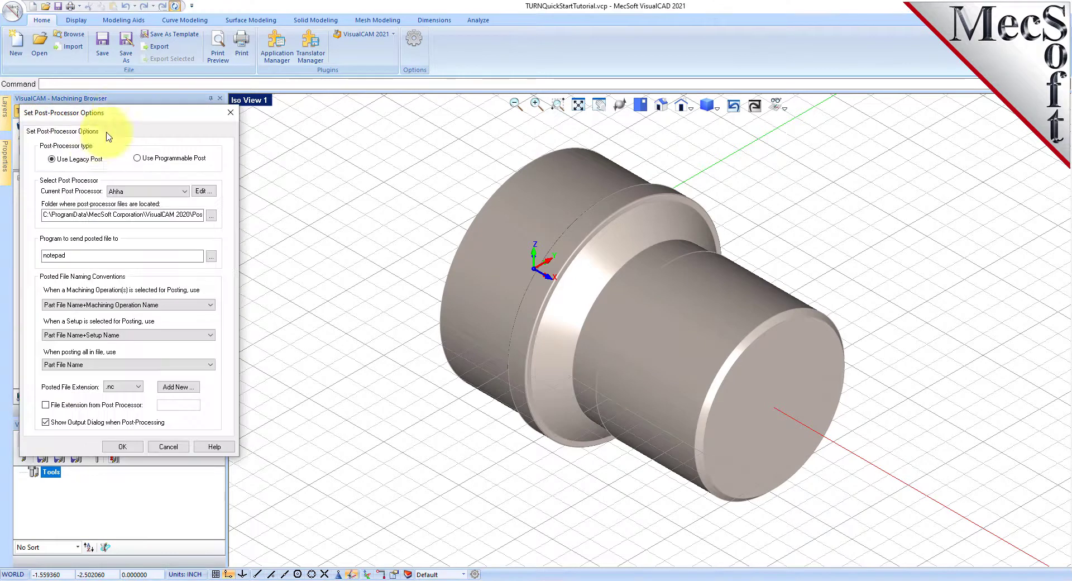
{"action": "left_click_drag", "start_coordinate": [149, 117], "coordinate": [289, 114]}
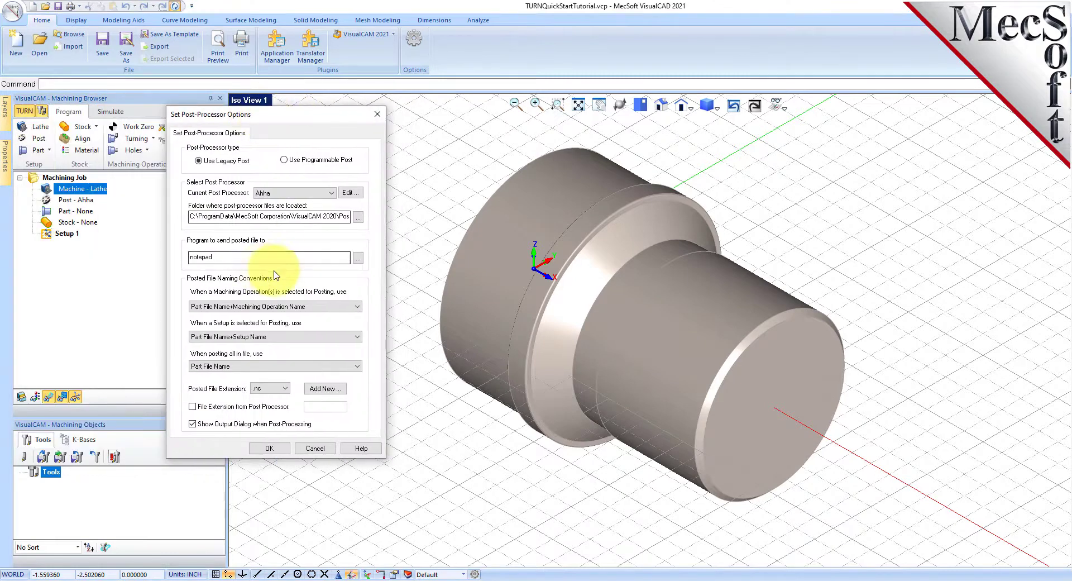
{"action": "left_click", "coordinate": [331, 193]}
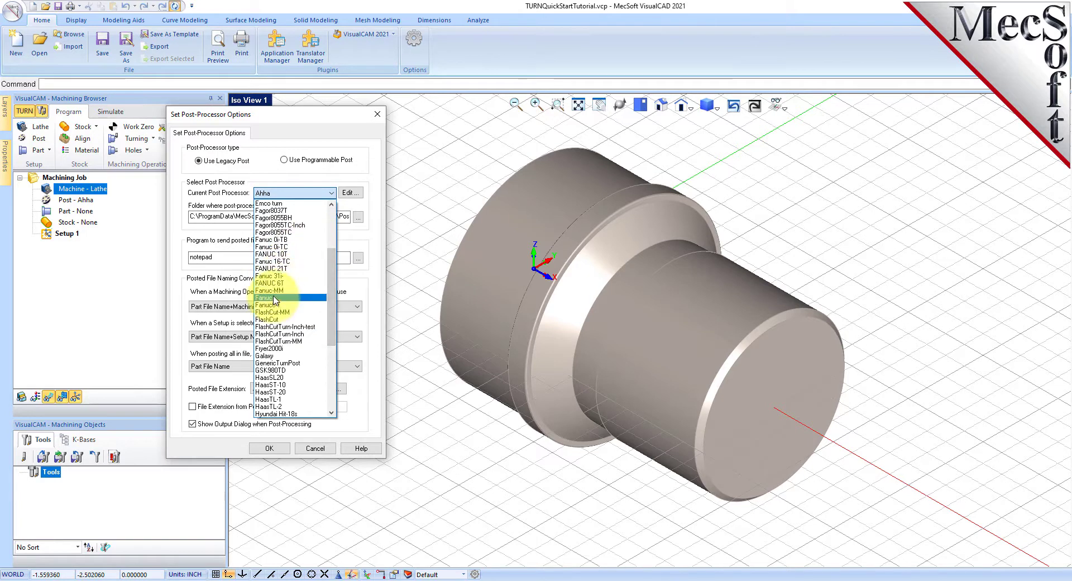
{"action": "left_click", "coordinate": [275, 298]}
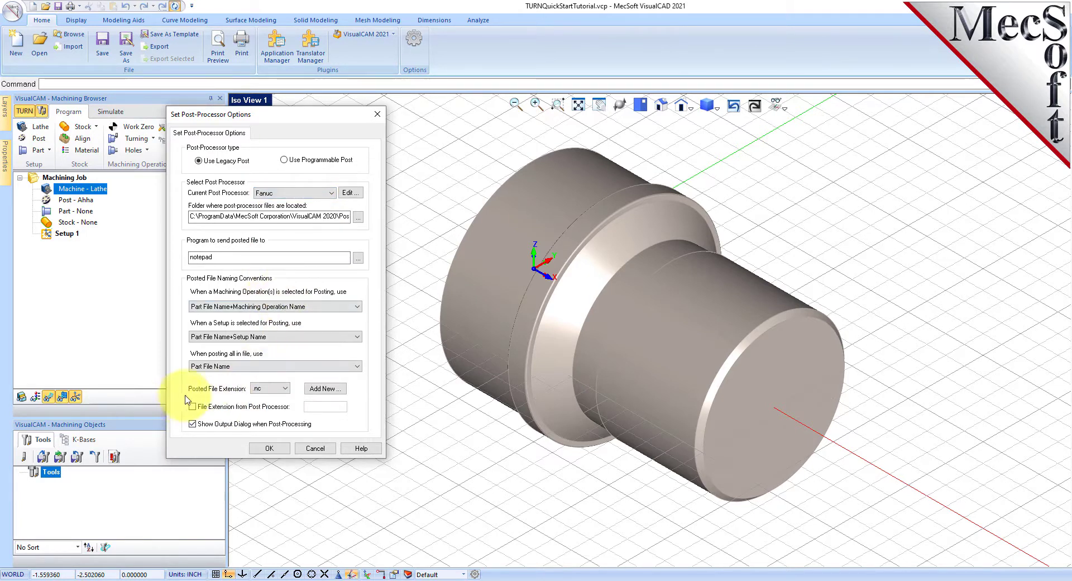
{"action": "left_click", "coordinate": [271, 388]}
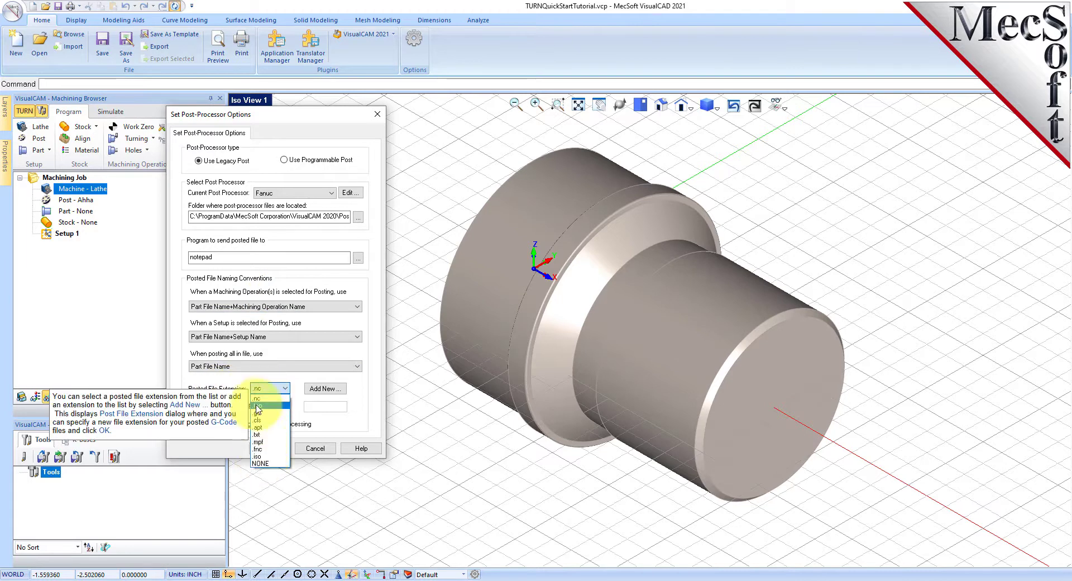
{"action": "left_click", "coordinate": [263, 399]}
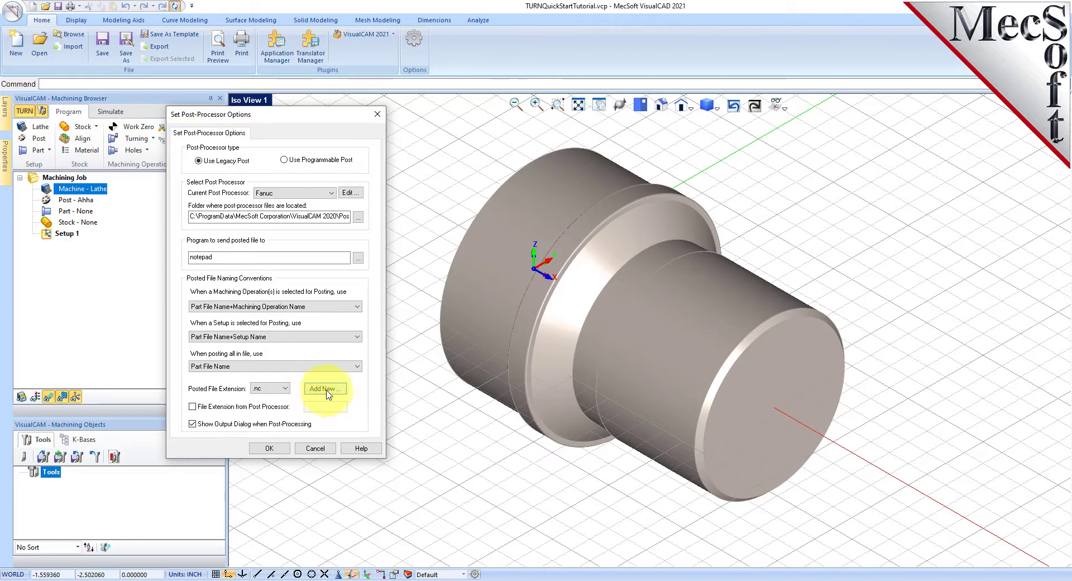
{"action": "left_click", "coordinate": [270, 449]}
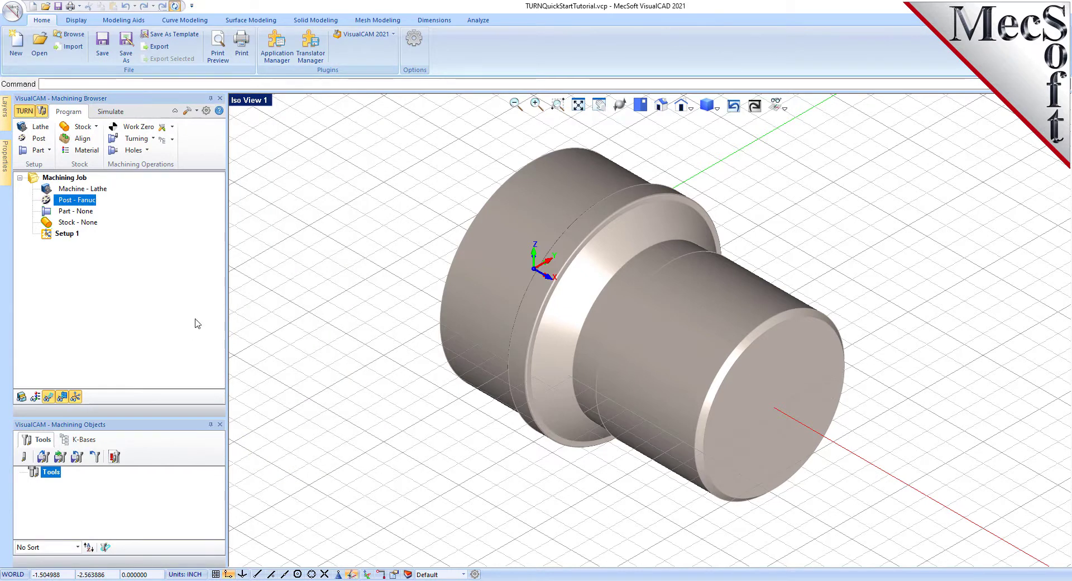
Step: Define the turning part geometry from the whole solid model and save the selection
{"action": "left_click", "coordinate": [45, 150]}
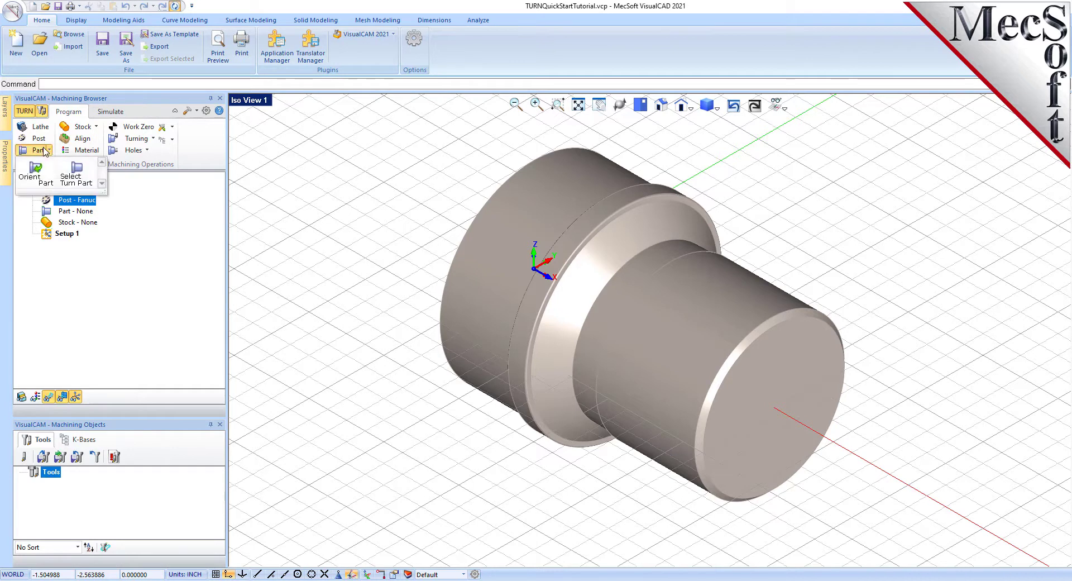
{"action": "left_click", "coordinate": [77, 176]}
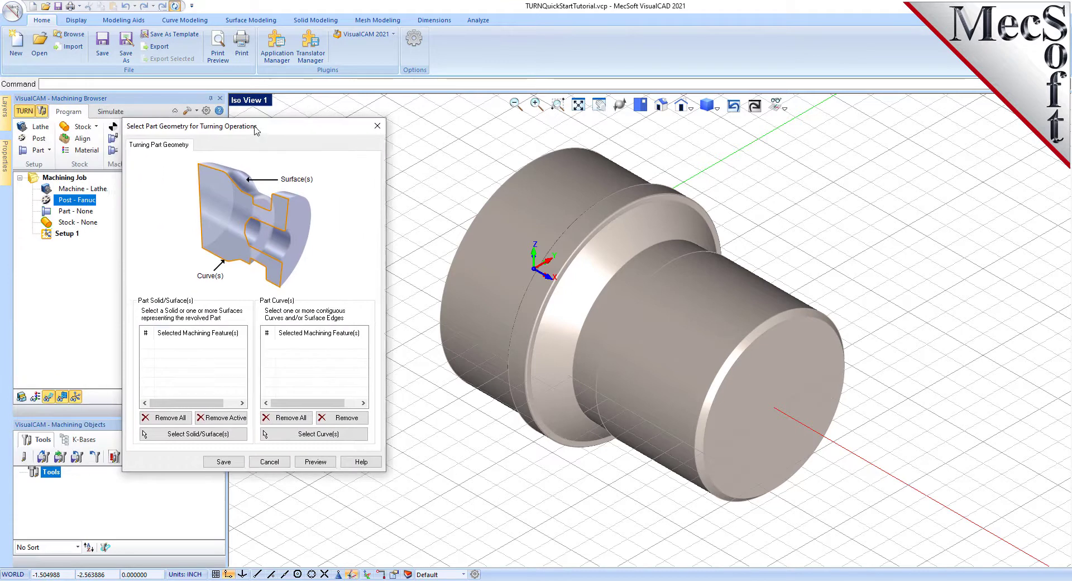
{"action": "left_click", "coordinate": [198, 434]}
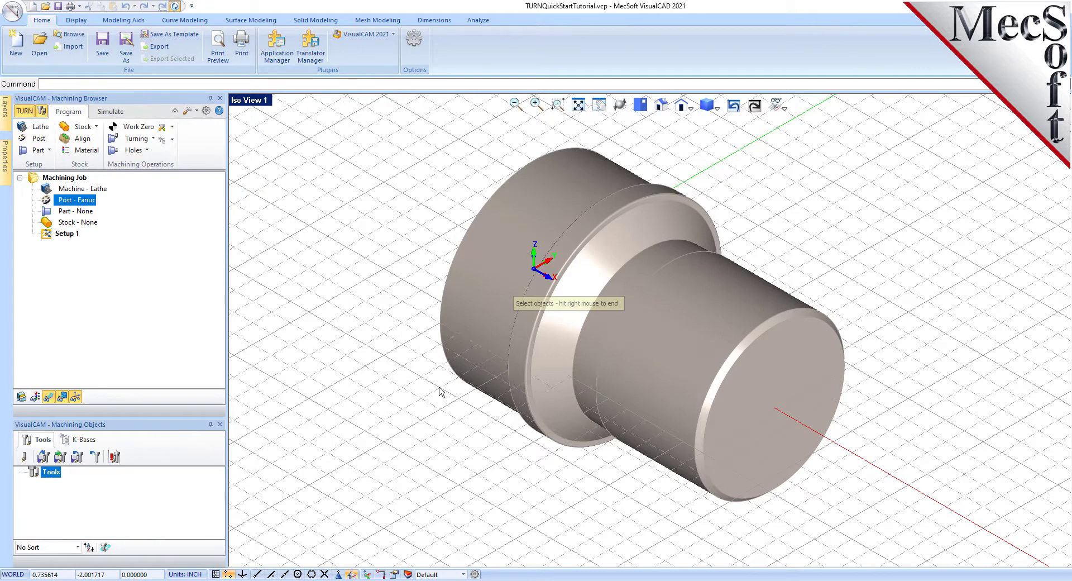
{"action": "left_click_drag", "start_coordinate": [320, 541], "coordinate": [942, 115]}
{"action": "key", "text": "Return"}
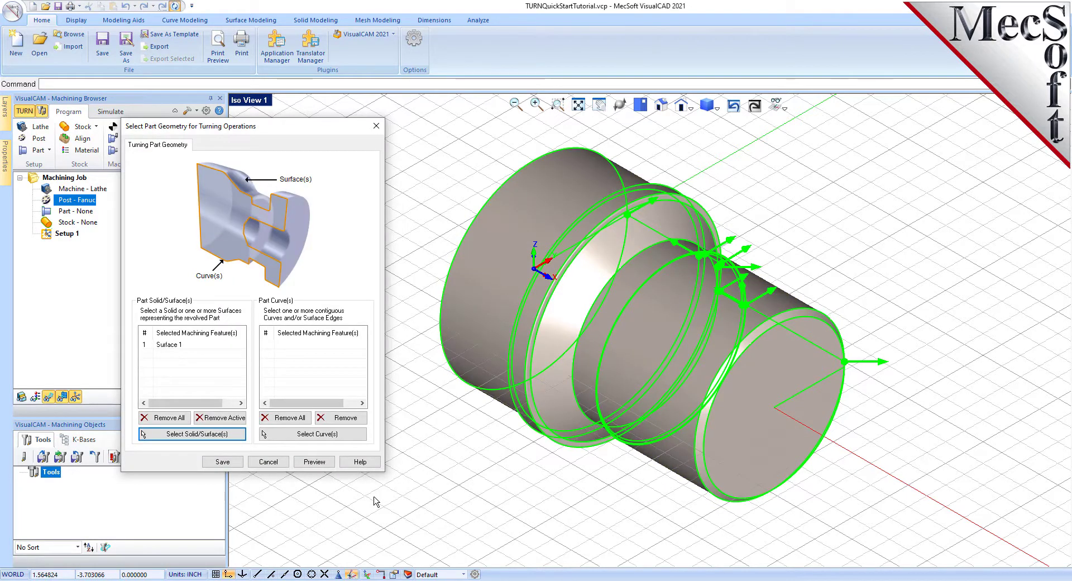
{"action": "left_click", "coordinate": [182, 346]}
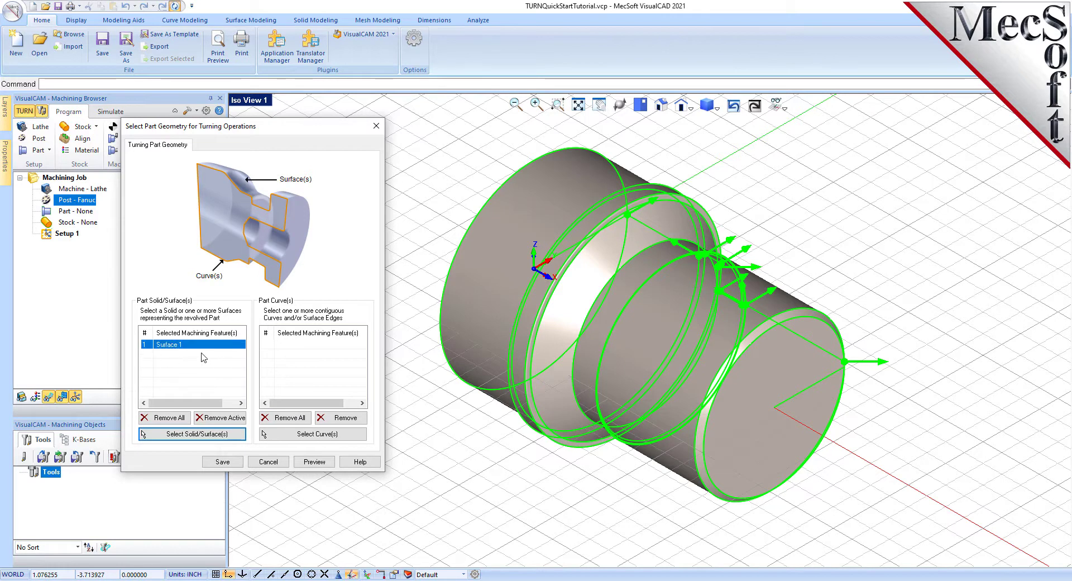
{"action": "left_click", "coordinate": [228, 463]}
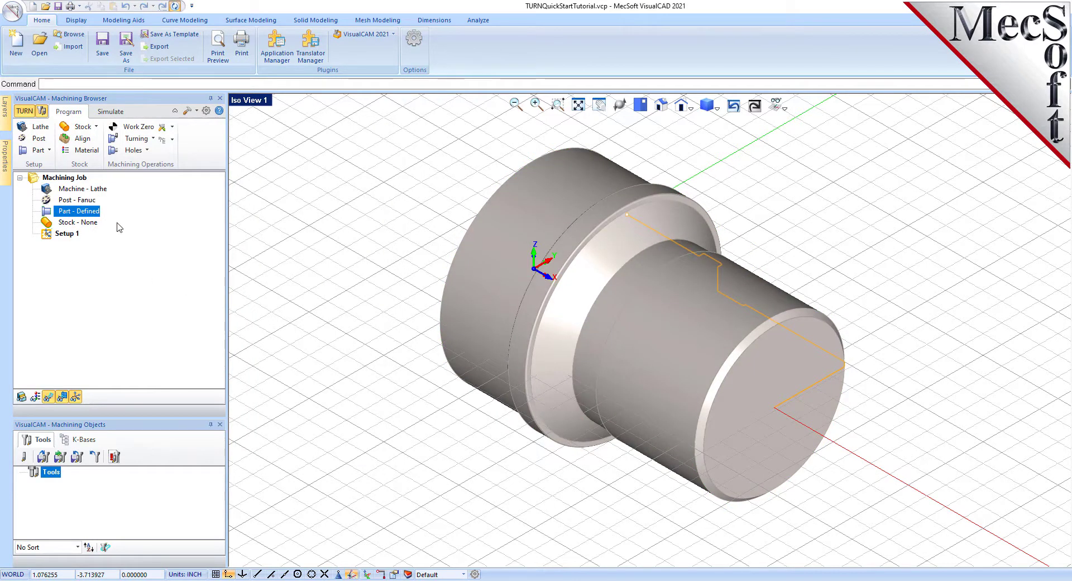
Step: Create a cylinder stock with an outer radius of 1.5 and an outer length of 3.25
{"action": "left_click", "coordinate": [640, 105]}
{"action": "scroll", "coordinate": [715, 204], "scroll_direction": "up", "scroll_amount": 2}
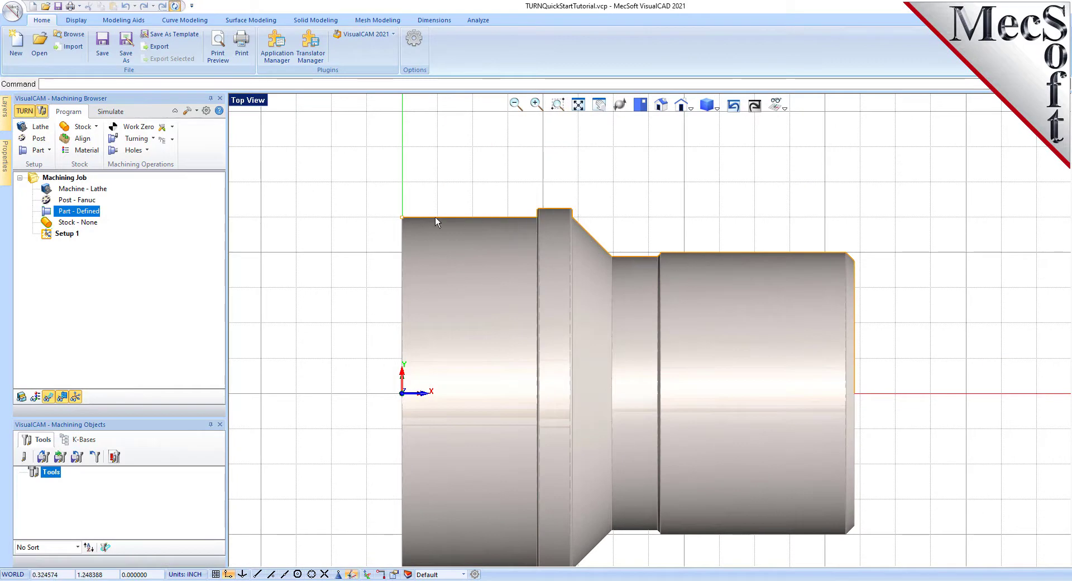
{"action": "left_click", "coordinate": [661, 105]}
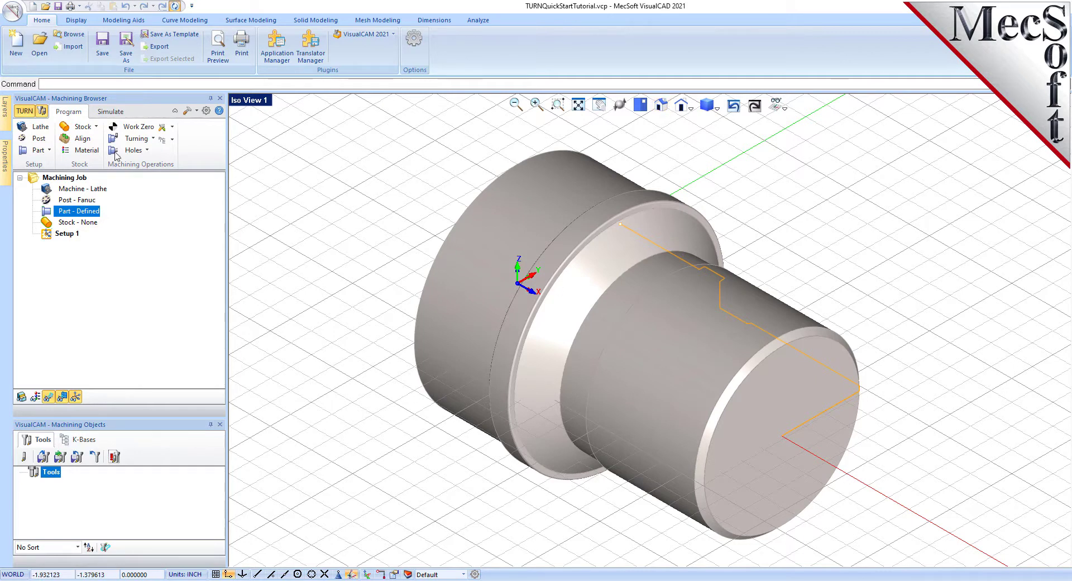
{"action": "left_click", "coordinate": [96, 127]}
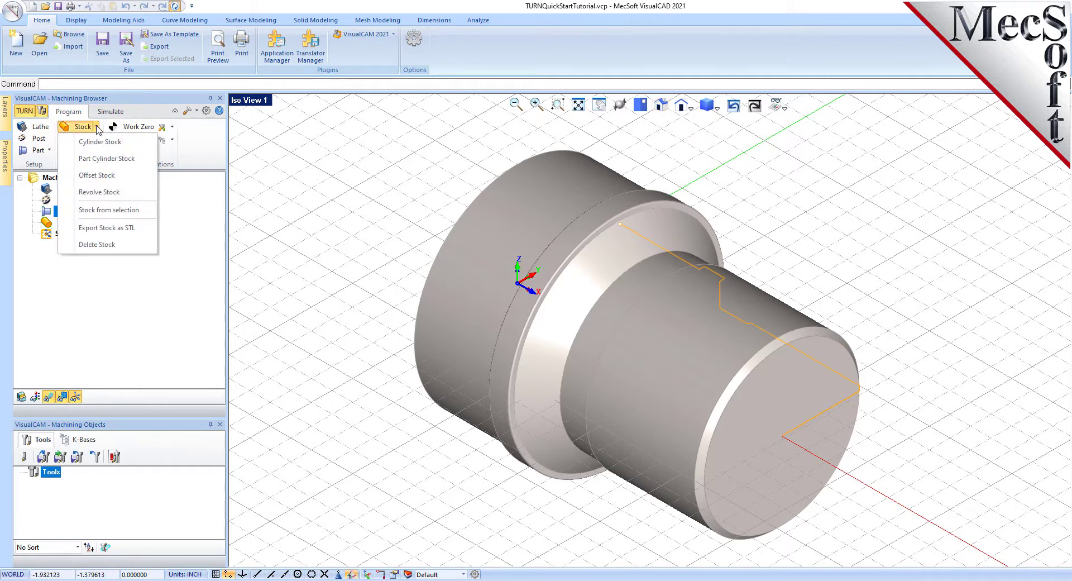
{"action": "left_click", "coordinate": [140, 143]}
{"action": "left_click_drag", "start_coordinate": [143, 108], "coordinate": [242, 149]}
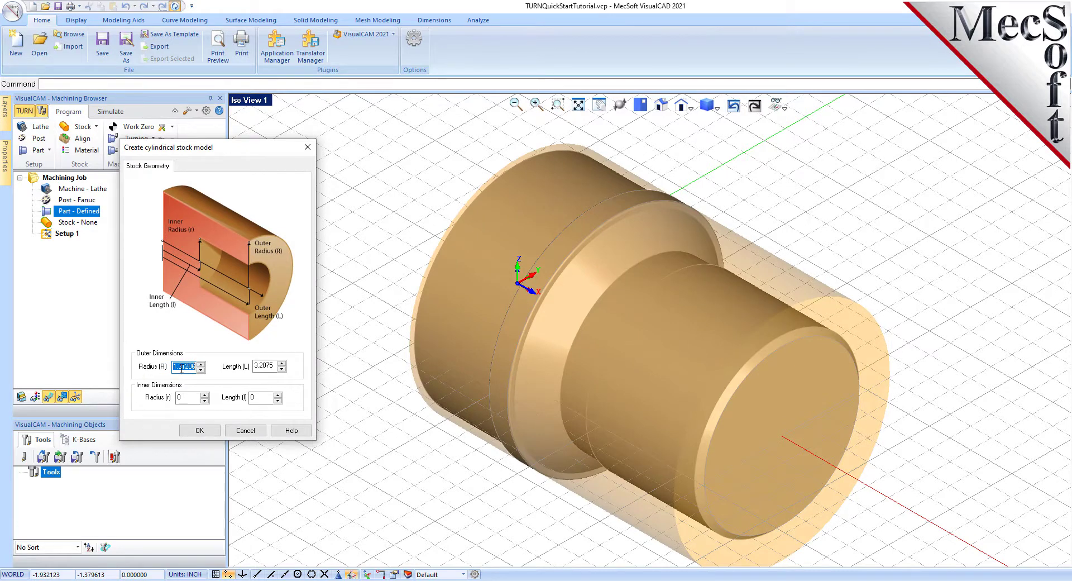
{"action": "type", "text": "1.5"}
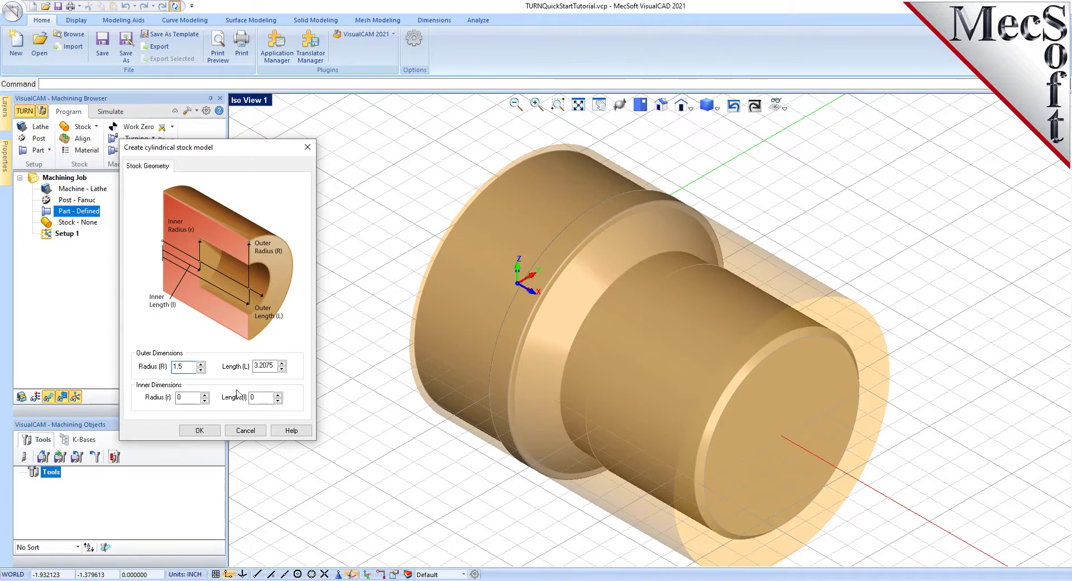
{"action": "double_click", "coordinate": [276, 367]}
{"action": "type", "text": "3.25"}
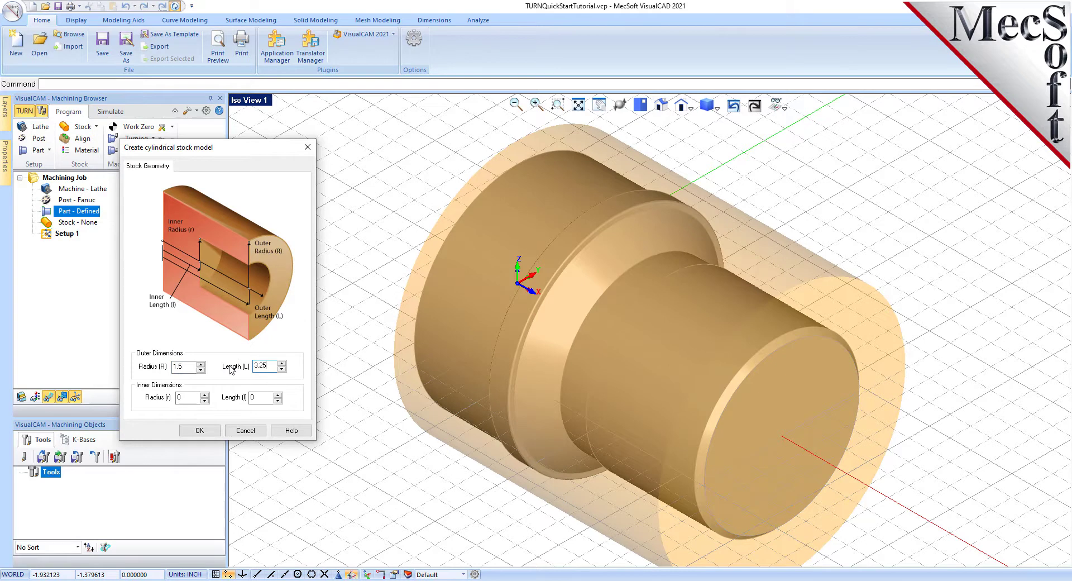
{"action": "left_click", "coordinate": [199, 430]}
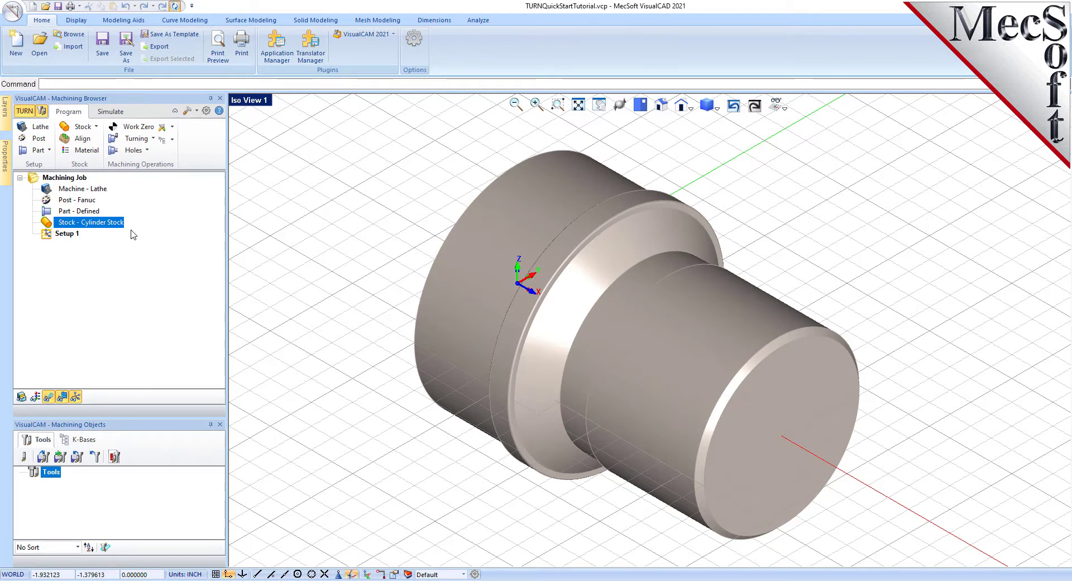
Step: Display the cylinder stock around the part and orient the model to show both clearly
{"action": "left_click", "coordinate": [23, 397]}
{"action": "left_click", "coordinate": [22, 397]}
{"action": "left_click", "coordinate": [23, 397]}
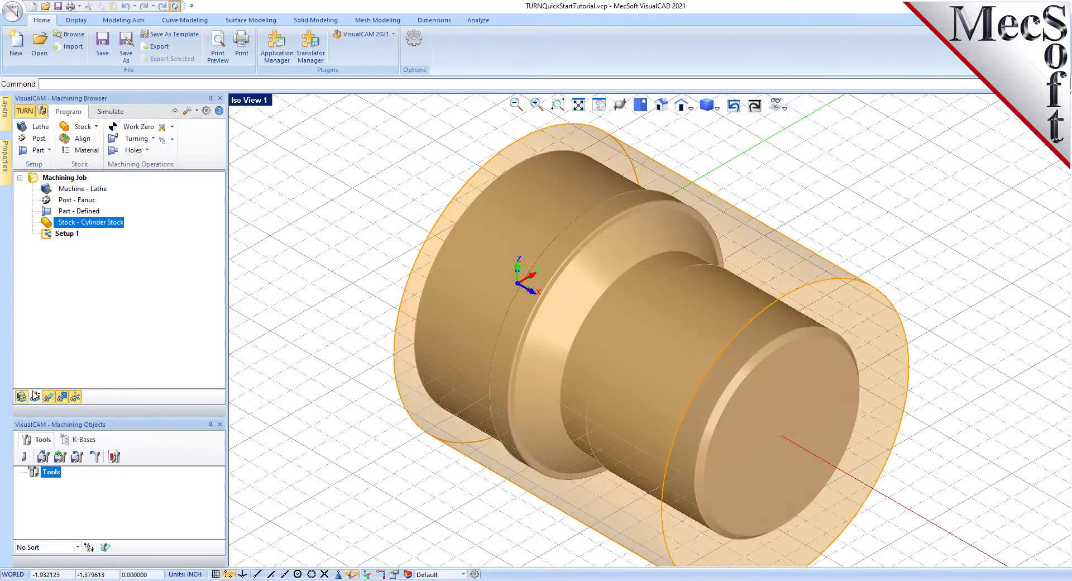
{"action": "scroll", "coordinate": [545, 232], "scroll_direction": "down", "scroll_amount": 2}
{"action": "mouse_move", "coordinate": [702, 371]}
{"action": "middle_mouse_down"}
{"action": "mouse_move", "coordinate": [584, 378]}
{"action": "mouse_move", "coordinate": [592, 339]}
{"action": "mouse_move", "coordinate": [653, 376]}
{"action": "mouse_move", "coordinate": [711, 359]}
{"action": "middle_mouse_up"}
{"action": "right_click", "coordinate": [710, 359]}
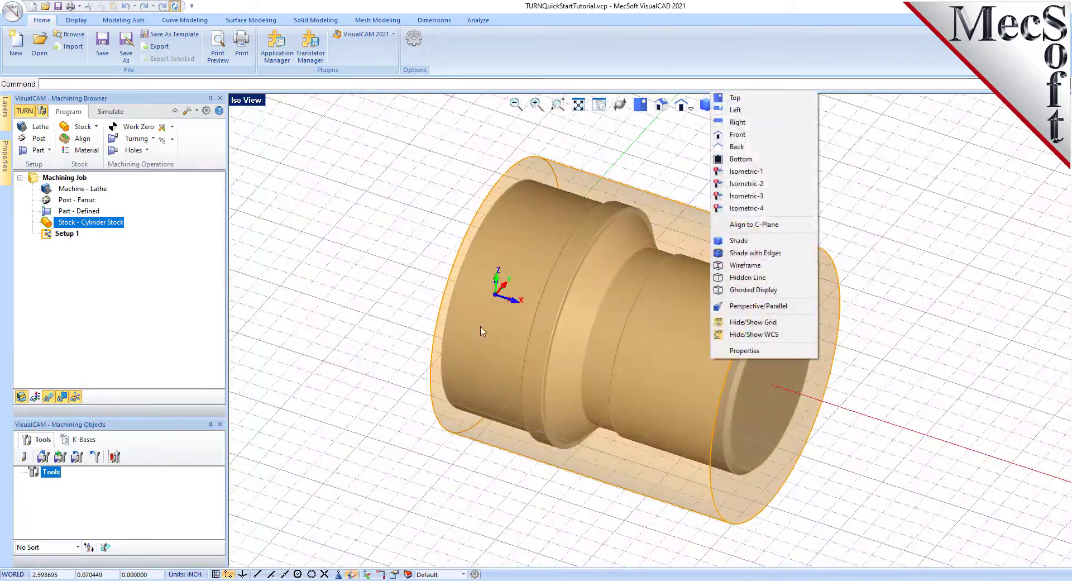
{"action": "left_click", "coordinate": [399, 322]}
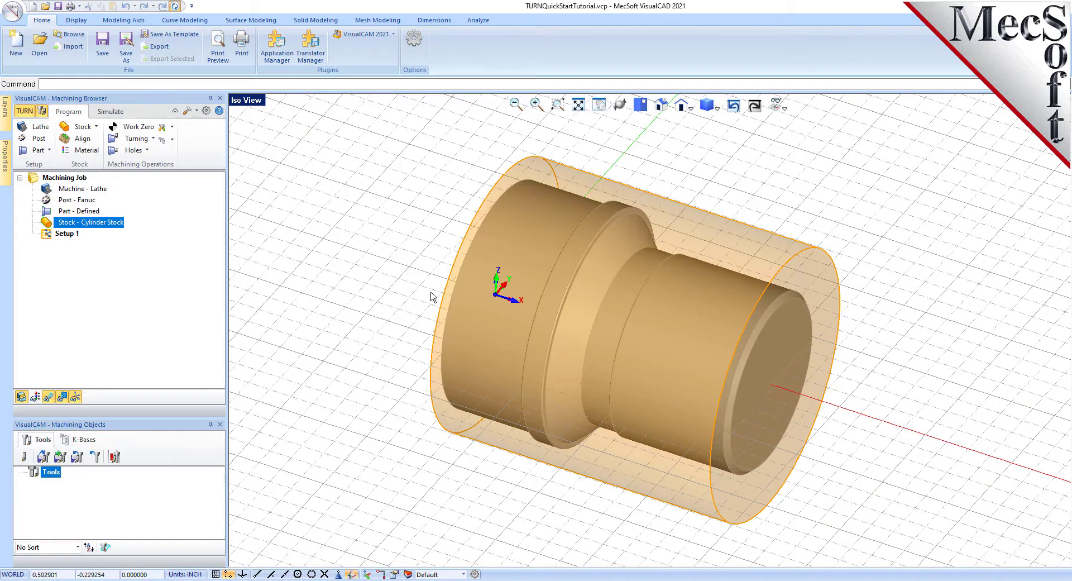
Step: Align the stock about the part with the Z alignment set to Right
{"action": "left_click", "coordinate": [83, 139]}
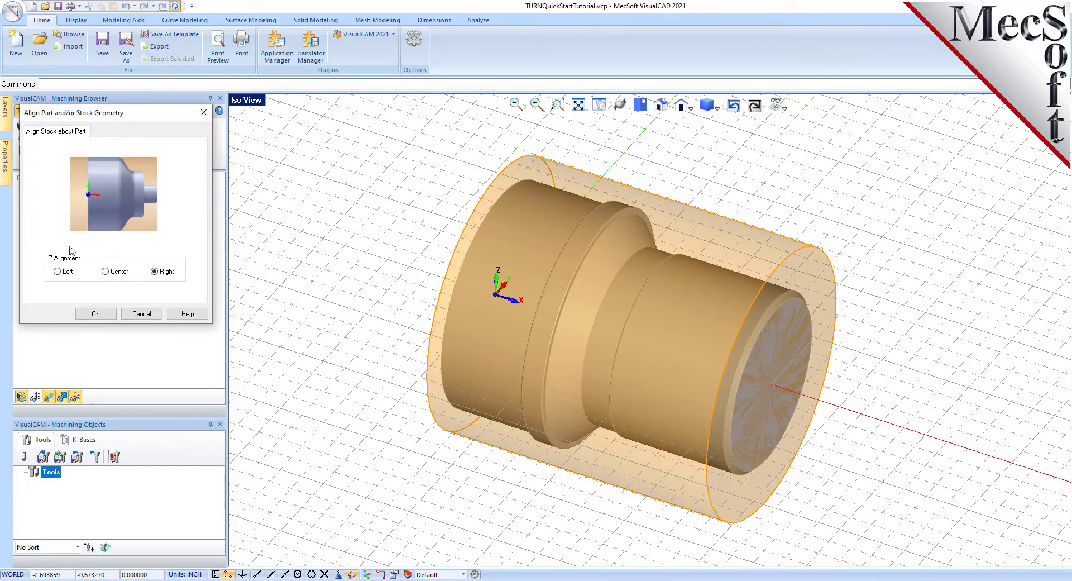
{"action": "left_click", "coordinate": [57, 272]}
{"action": "left_click", "coordinate": [105, 271]}
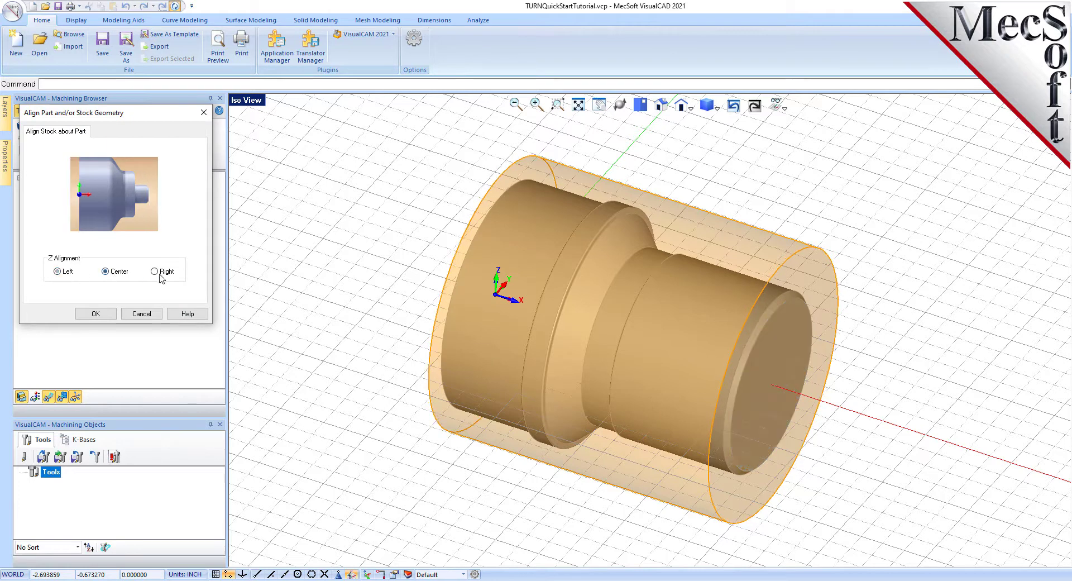
{"action": "left_click", "coordinate": [155, 272]}
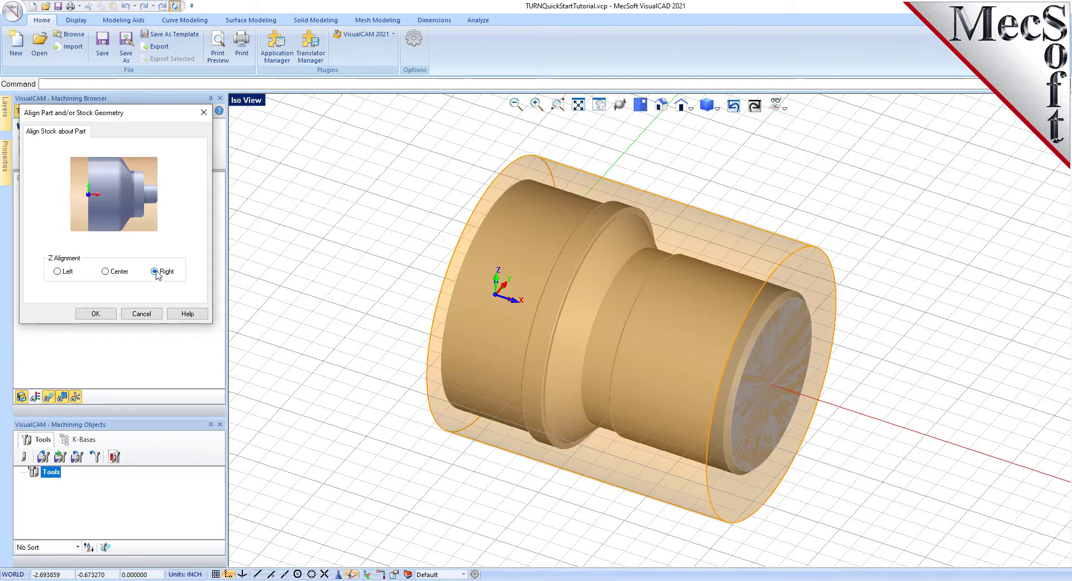
{"action": "left_click", "coordinate": [96, 314]}
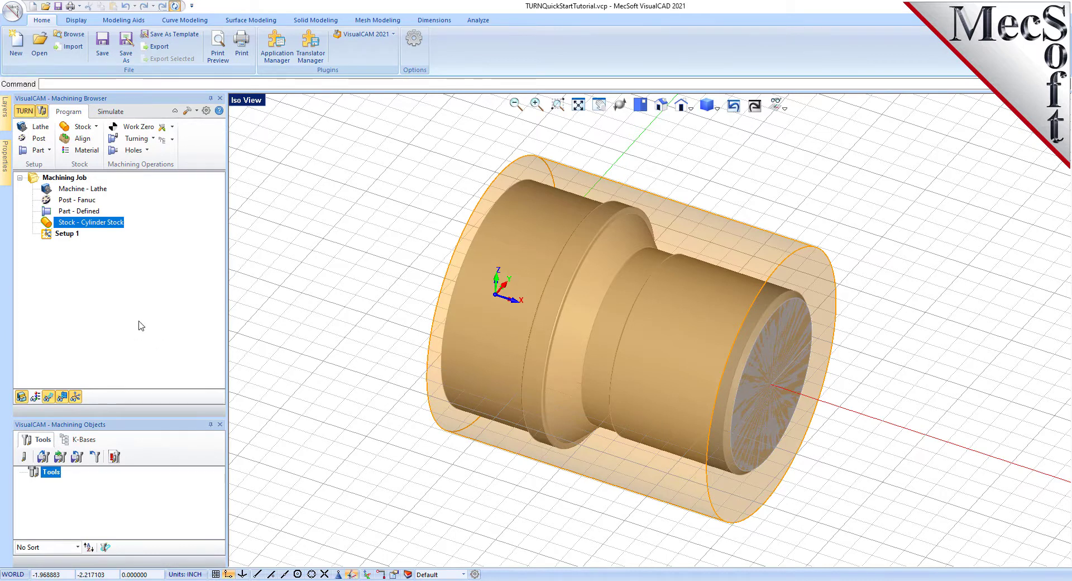
Step: Assign ALUMINUM - 6061 from FeedsSpeedsDataINCH.xml as the stock material
{"action": "left_click", "coordinate": [94, 150]}
{"action": "left_click_drag", "start_coordinate": [124, 119], "coordinate": [245, 160]}
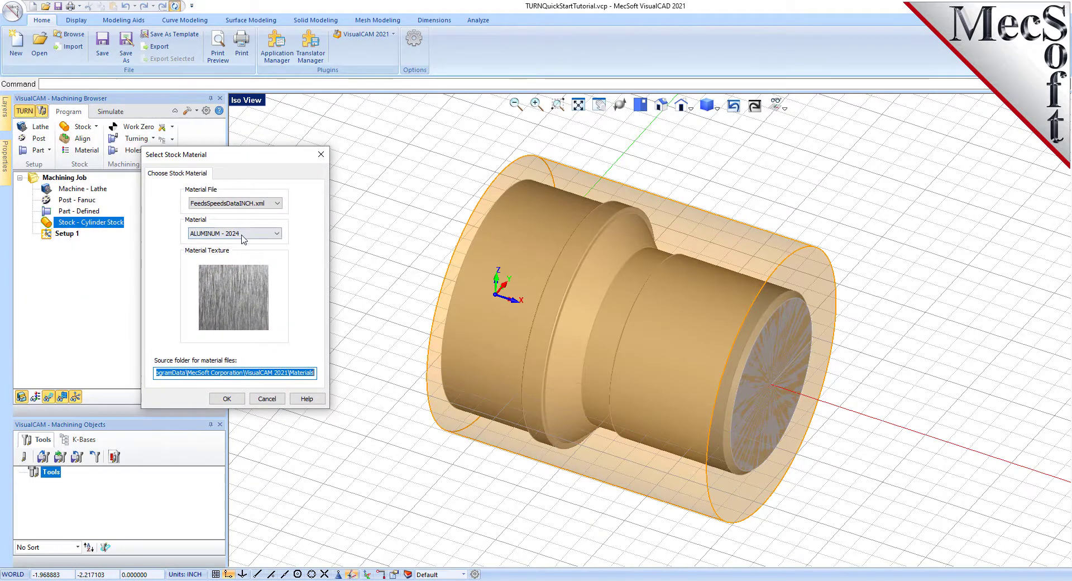
{"action": "left_click", "coordinate": [276, 233]}
{"action": "scroll", "coordinate": [277, 308], "scroll_direction": "down", "scroll_amount": 1}
{"action": "scroll", "coordinate": [277, 309], "scroll_direction": "up", "scroll_amount": 2}
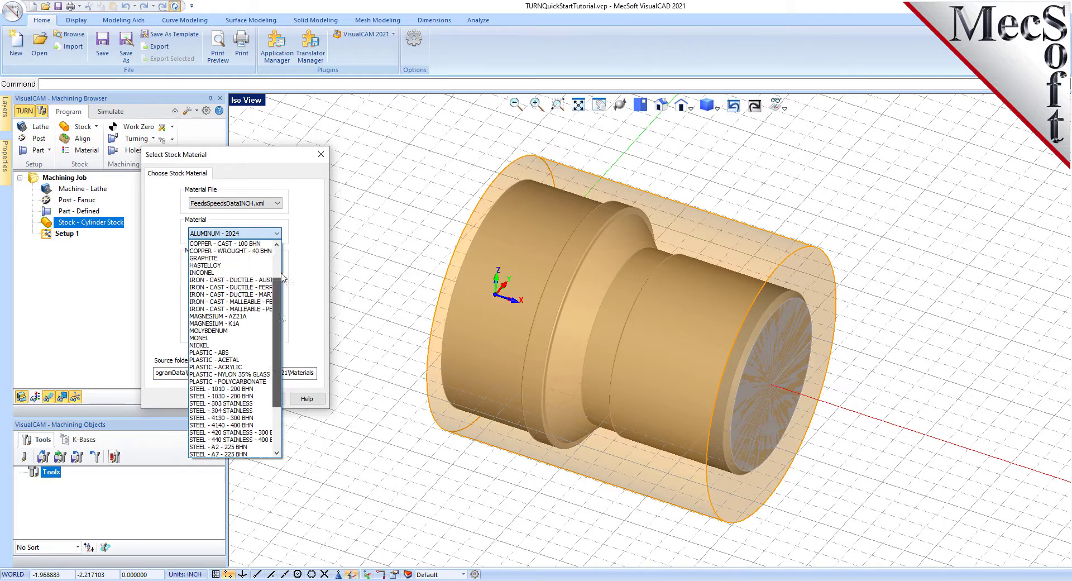
{"action": "left_click", "coordinate": [230, 258]}
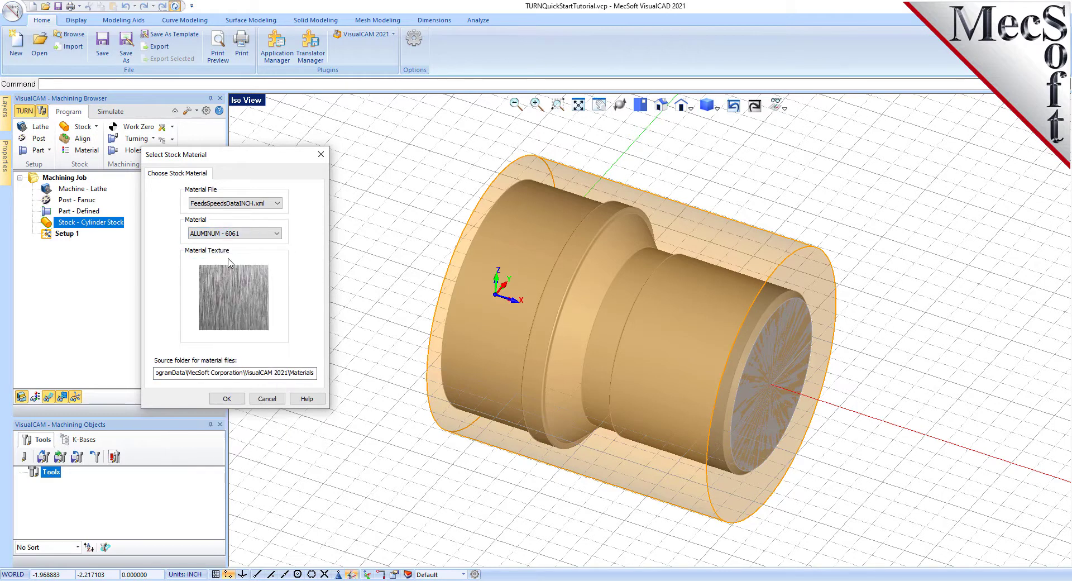
{"action": "left_click", "coordinate": [227, 398]}
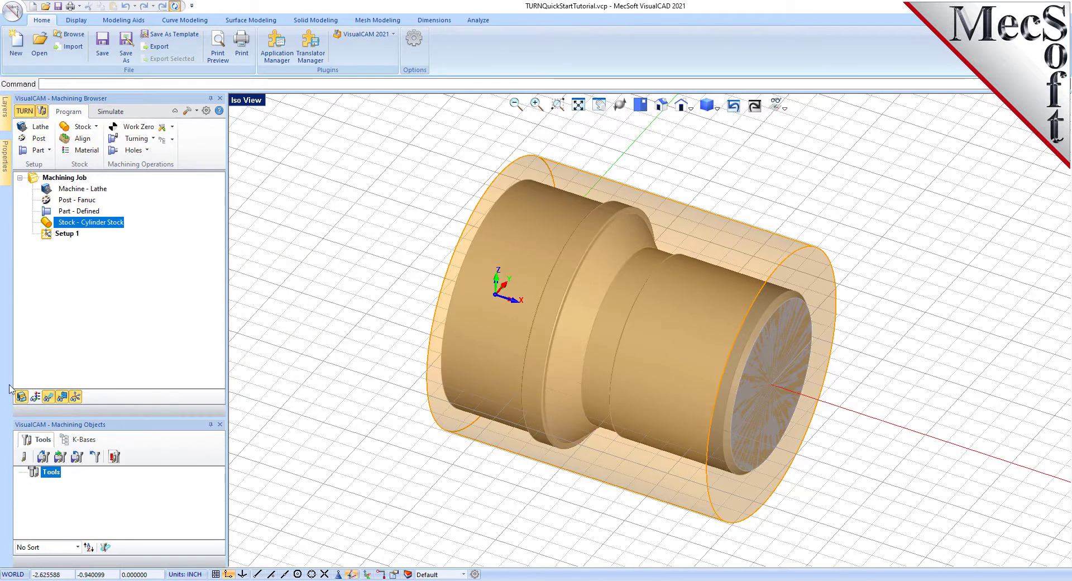
Step: Turn on the material texture display for the part and stock
{"action": "left_click", "coordinate": [35, 398]}
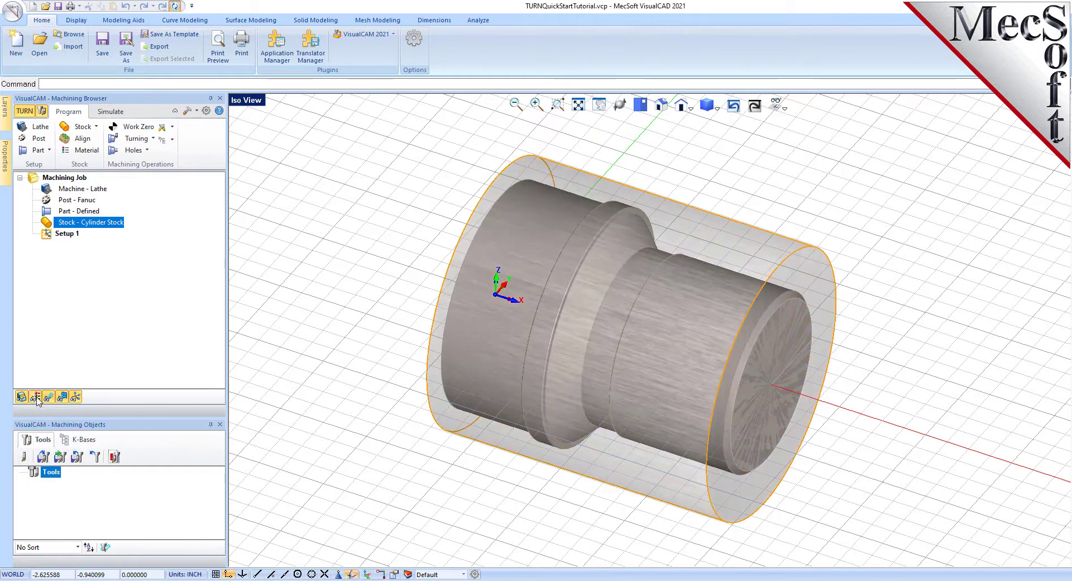
{"action": "left_click", "coordinate": [36, 398]}
{"action": "left_click", "coordinate": [35, 398]}
Step: Select Setup 1 and compare the world and machine coordinate systems by switching the WCS display, leaving the WCS hidden
{"action": "left_click", "coordinate": [45, 236]}
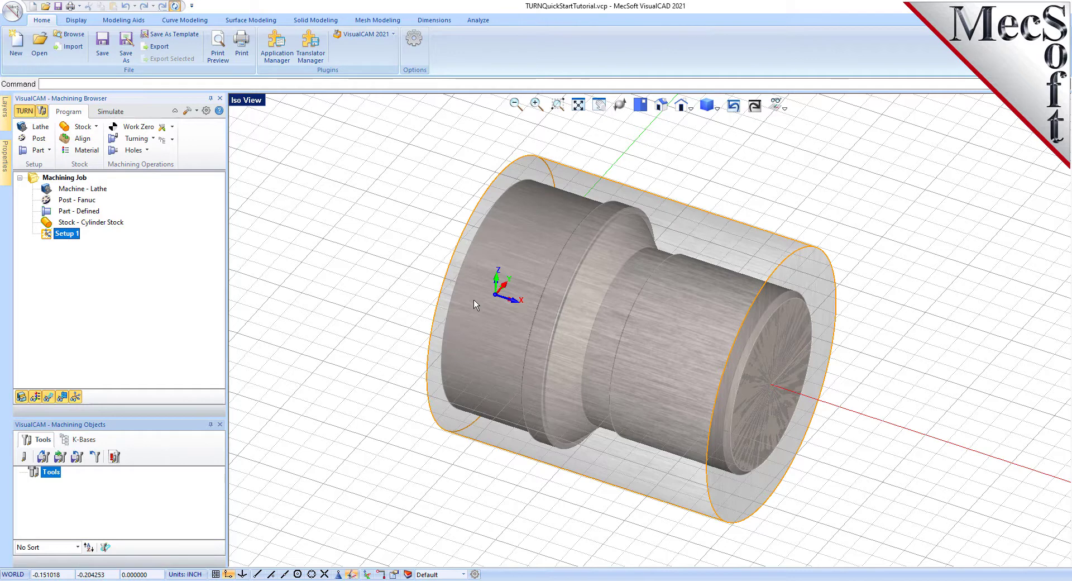
{"action": "left_click", "coordinate": [779, 105]}
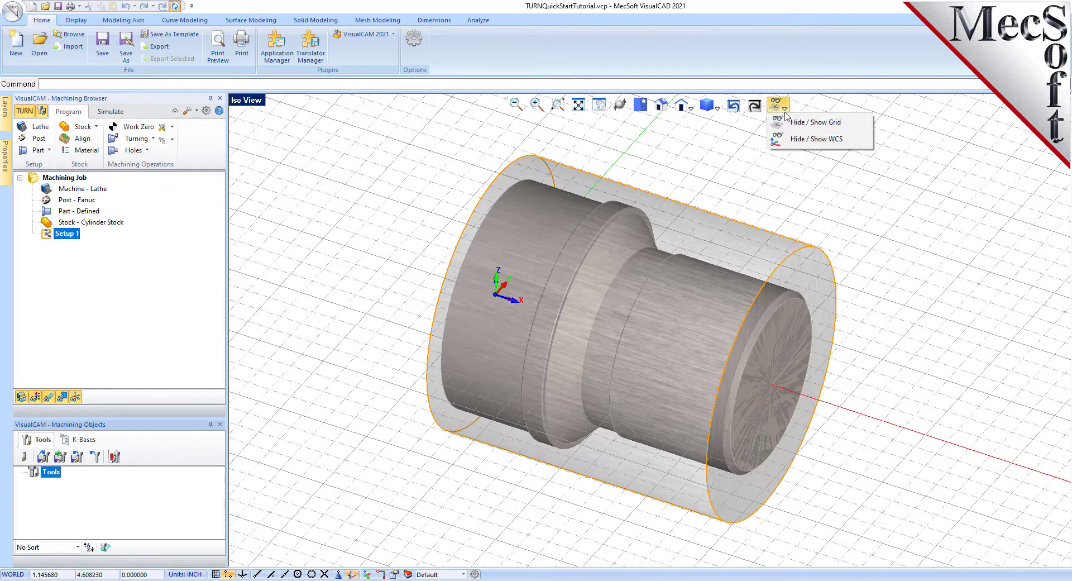
{"action": "left_click", "coordinate": [816, 139]}
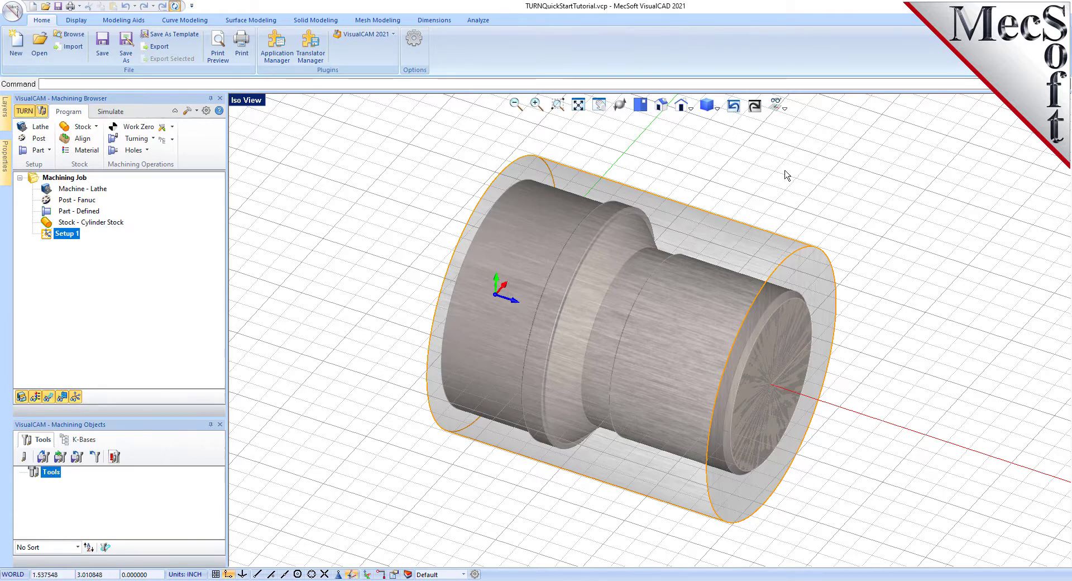
{"action": "left_click", "coordinate": [784, 106]}
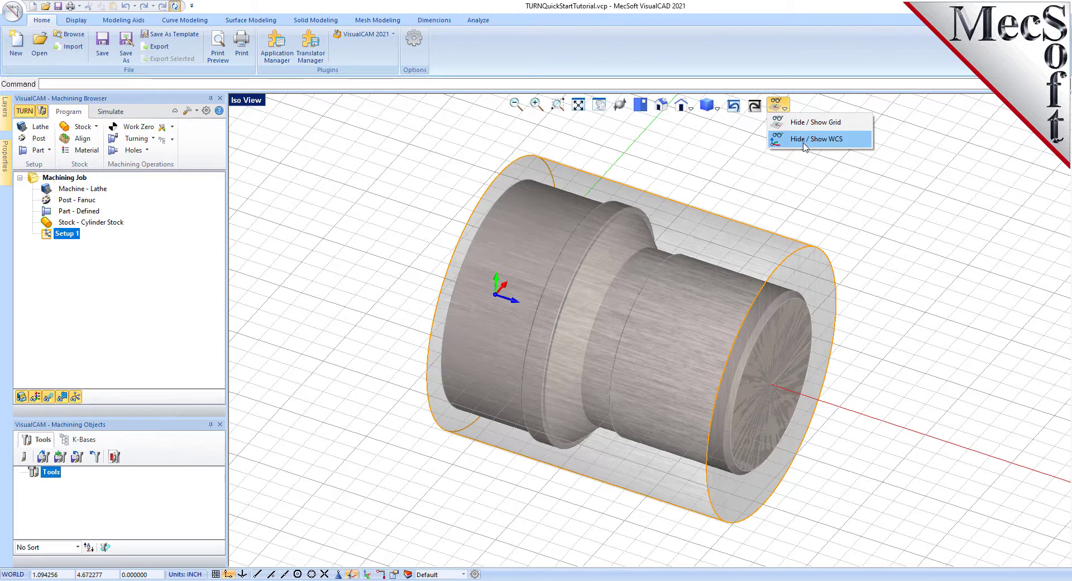
{"action": "left_click", "coordinate": [802, 144]}
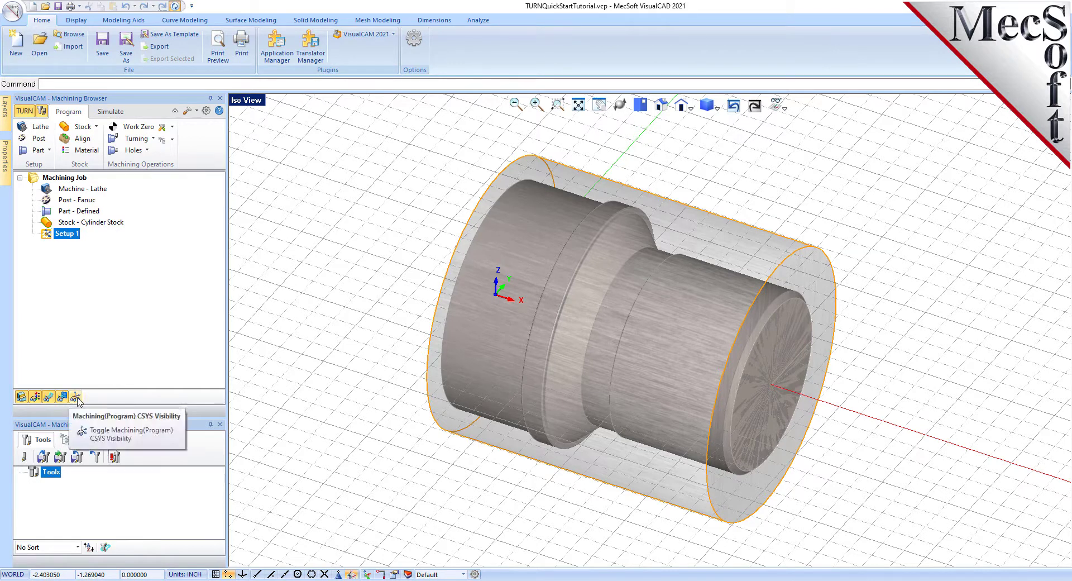
{"action": "left_click", "coordinate": [779, 105]}
{"action": "left_click", "coordinate": [809, 144]}
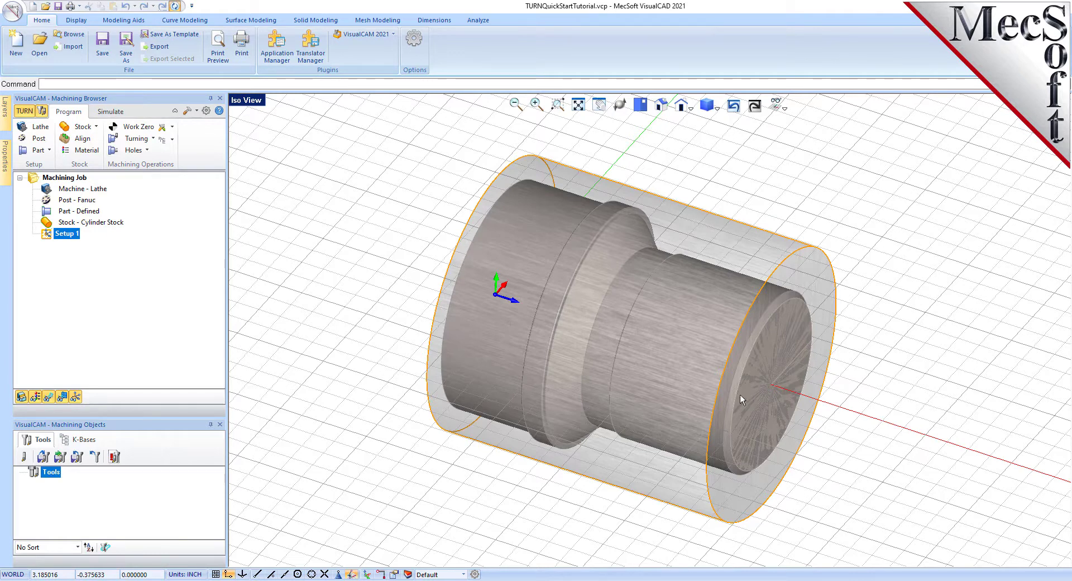
Step: Generate a work zero set to the stock box with the Right Most zero face, and show the WCS again
{"action": "left_click", "coordinate": [150, 126]}
{"action": "left_click_drag", "start_coordinate": [140, 113], "coordinate": [298, 150]}
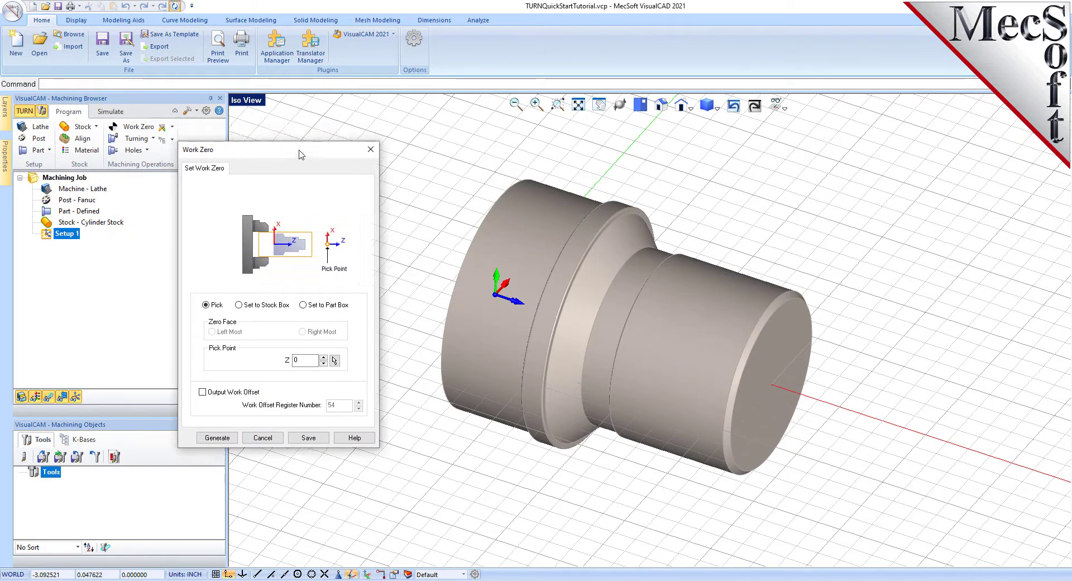
{"action": "left_click", "coordinate": [240, 306]}
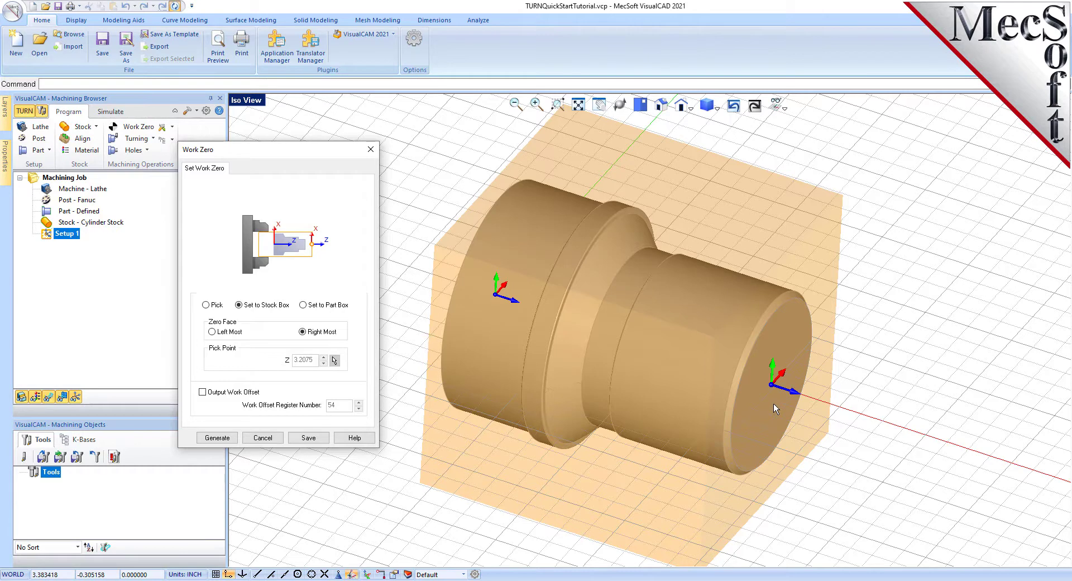
{"action": "left_click", "coordinate": [223, 439]}
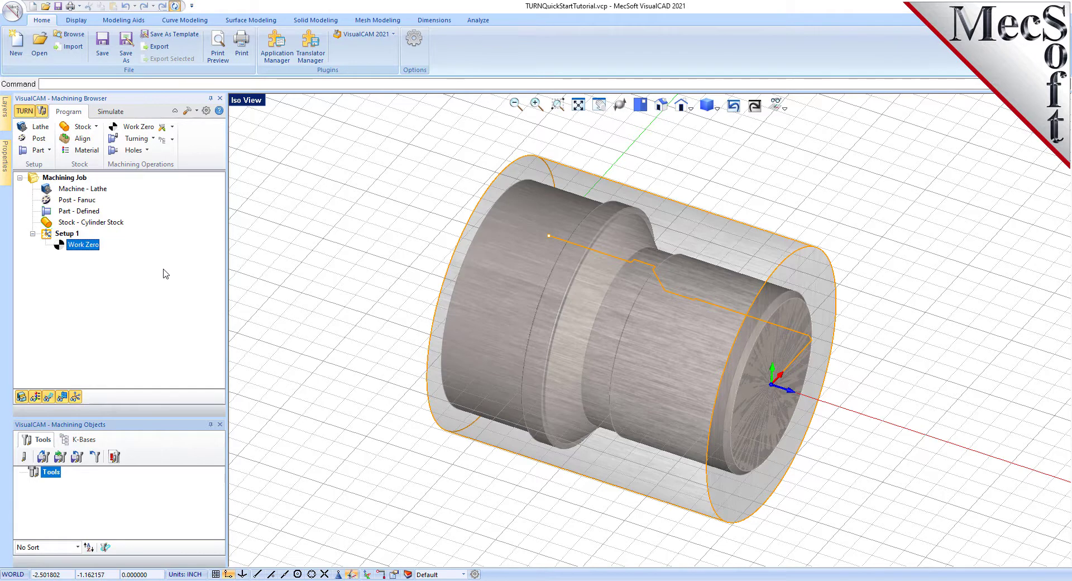
{"action": "left_click", "coordinate": [783, 106]}
{"action": "left_click", "coordinate": [804, 144]}
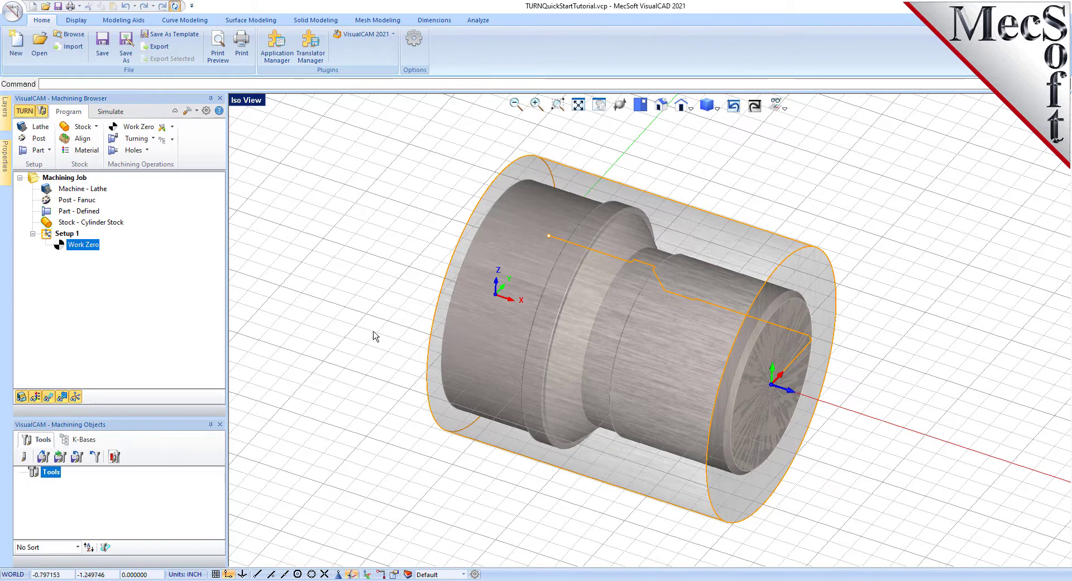
Step: Start a new diamond insert tool and name it Diamond Insert-OD
{"action": "left_click", "coordinate": [26, 461]}
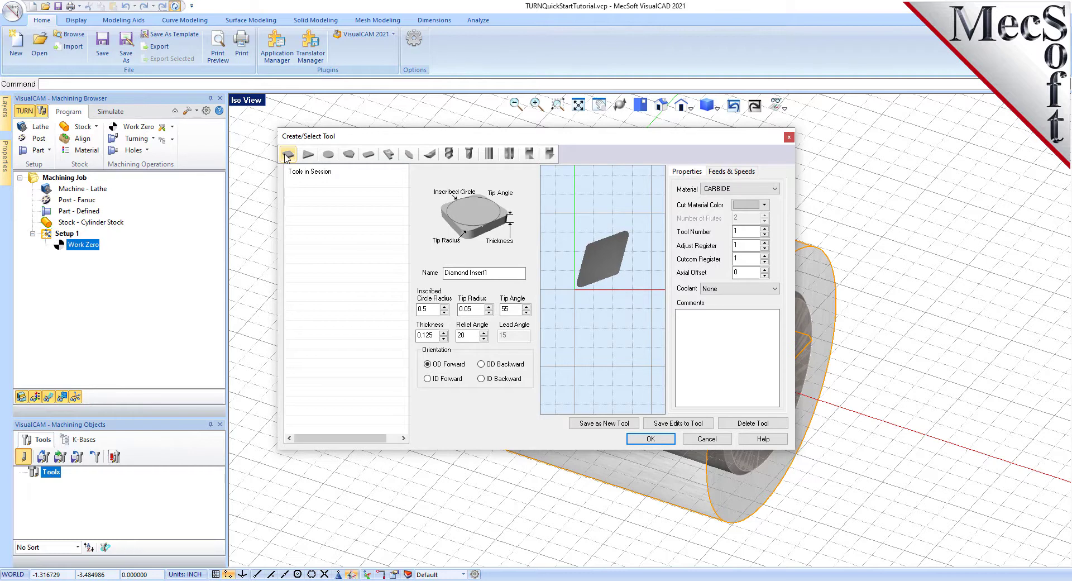
{"action": "left_click", "coordinate": [499, 273]}
{"action": "key", "text": "BackSpace"}
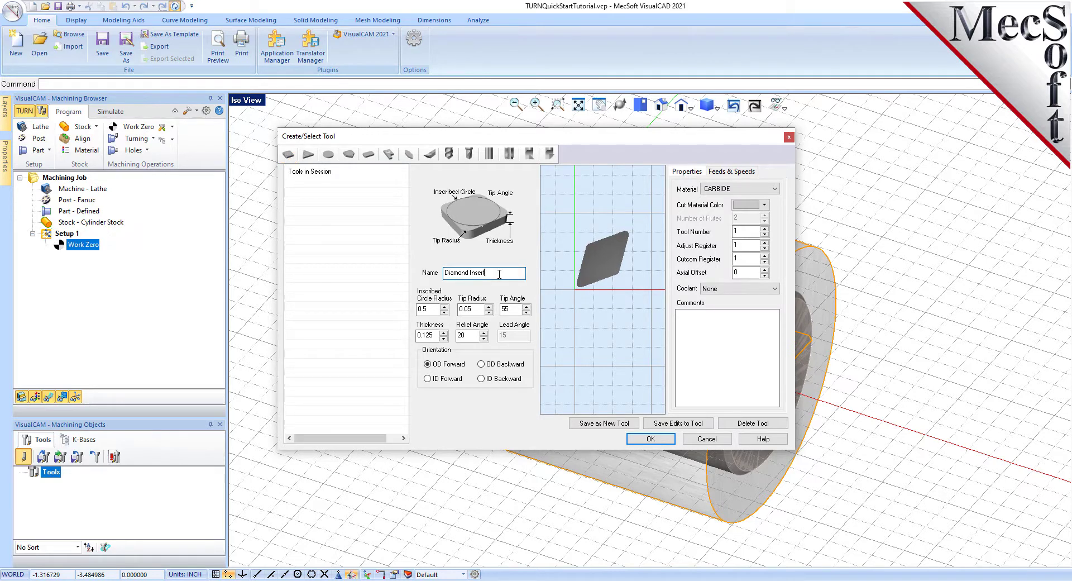
{"action": "type", "text": "-OD"}
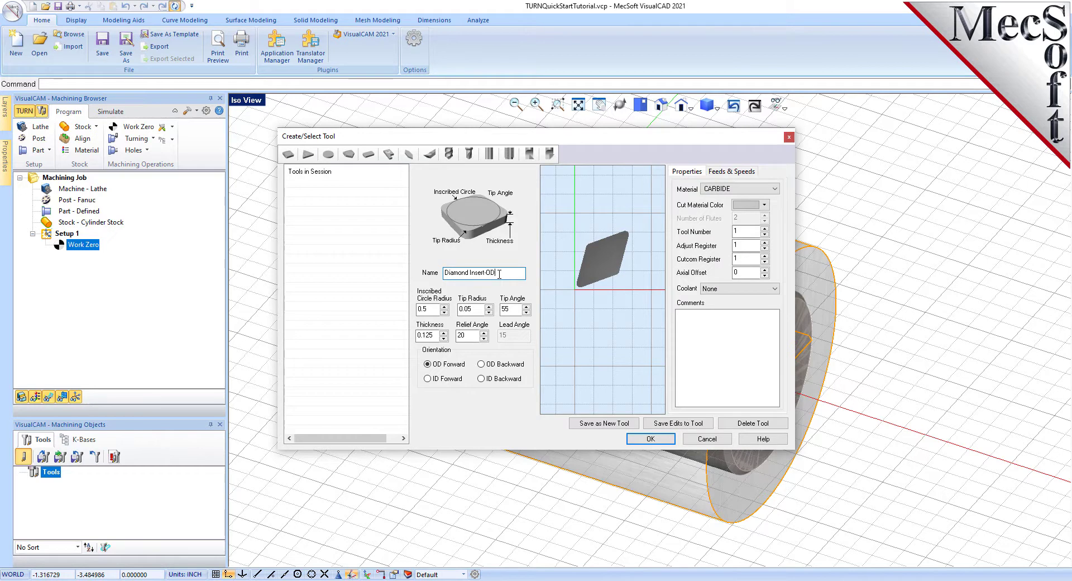
{"action": "key", "text": "Tab"}
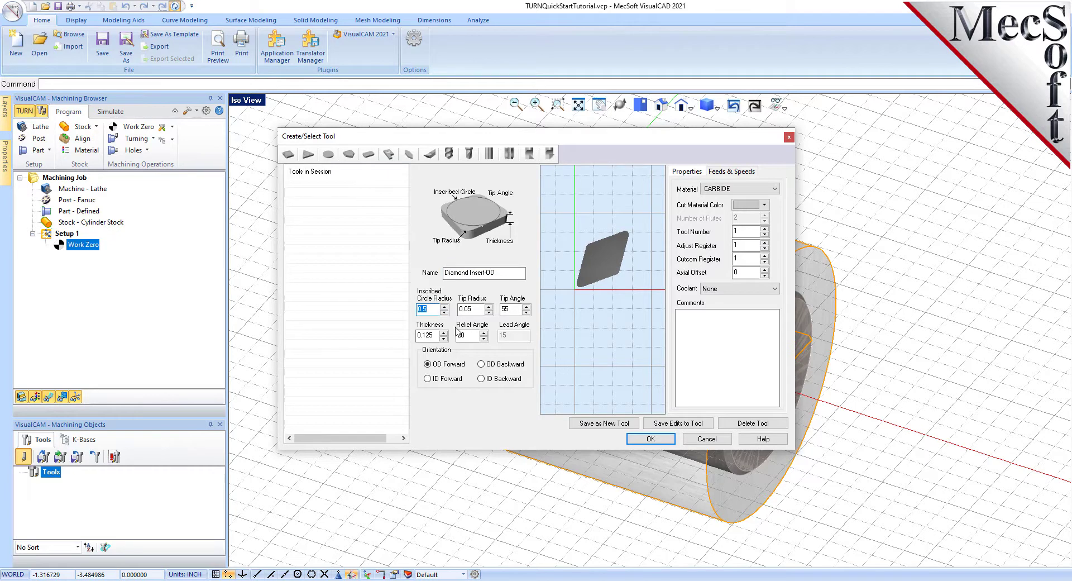
Step: Set the diamond insert's tip radius to 0.02 and its orientation to OD Forward
{"action": "key", "text": "Tab"}
{"action": "type", "text": "0."}
{"action": "left_click", "coordinate": [511, 307]}
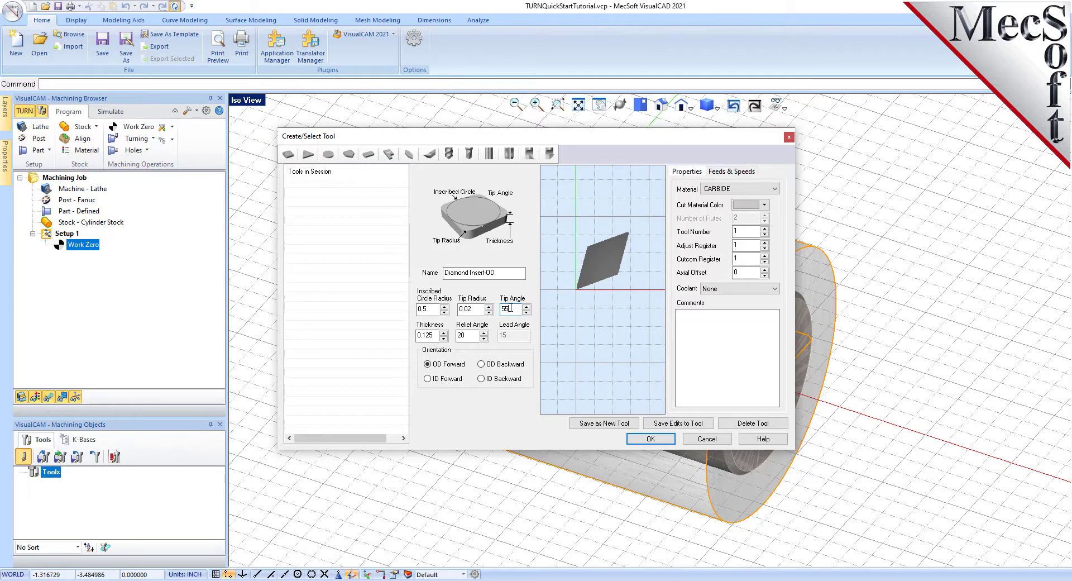
{"action": "left_click", "coordinate": [473, 335]}
{"action": "left_click", "coordinate": [428, 364]}
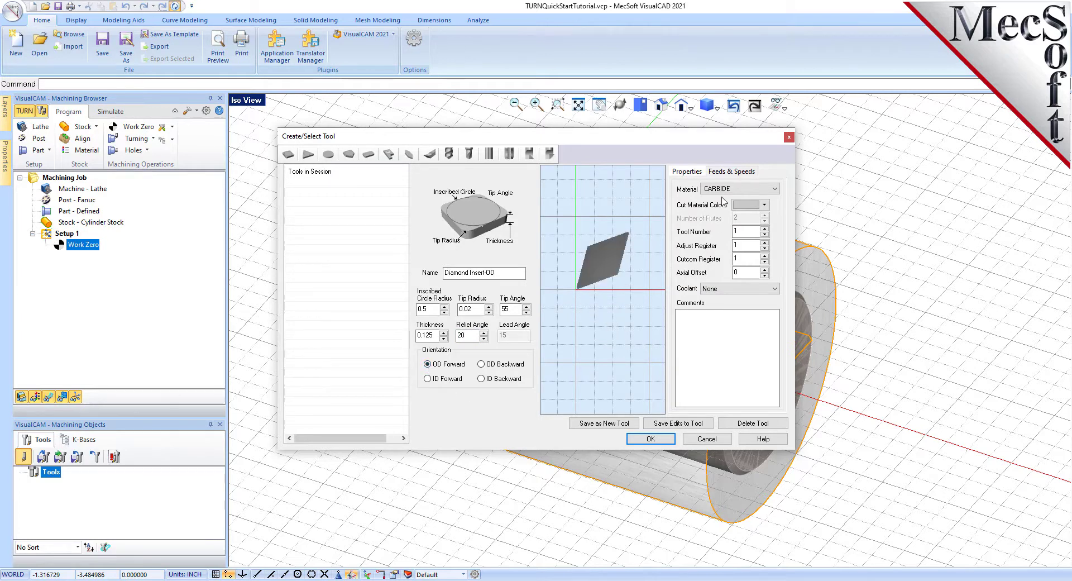
Step: Set the tool's spindle speed to 300 RPM and its maximum speed to 350 RPM
{"action": "left_click", "coordinate": [731, 172]}
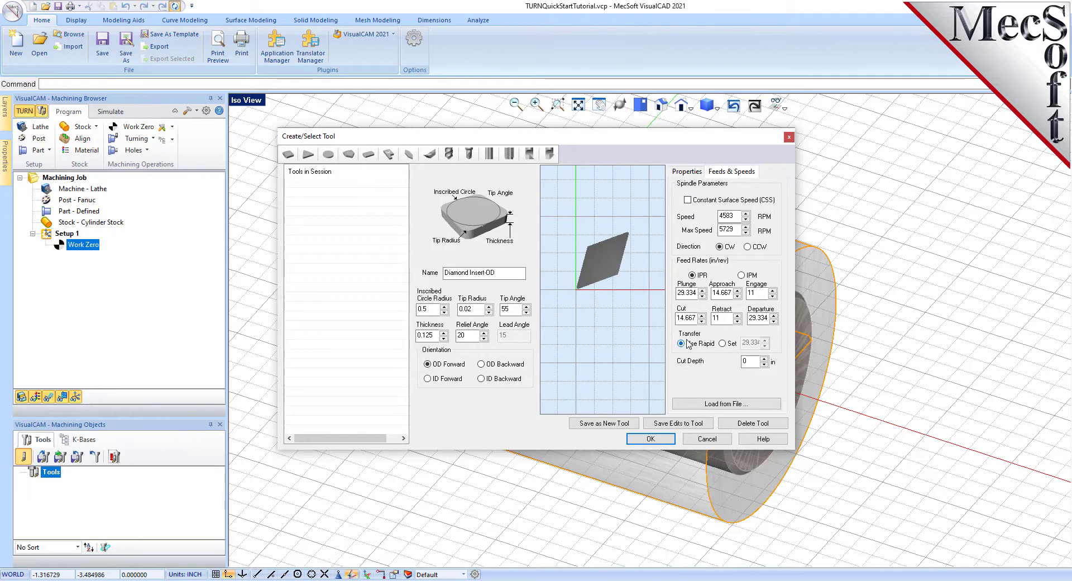
{"action": "left_click_drag", "start_coordinate": [739, 216], "coordinate": [705, 214]}
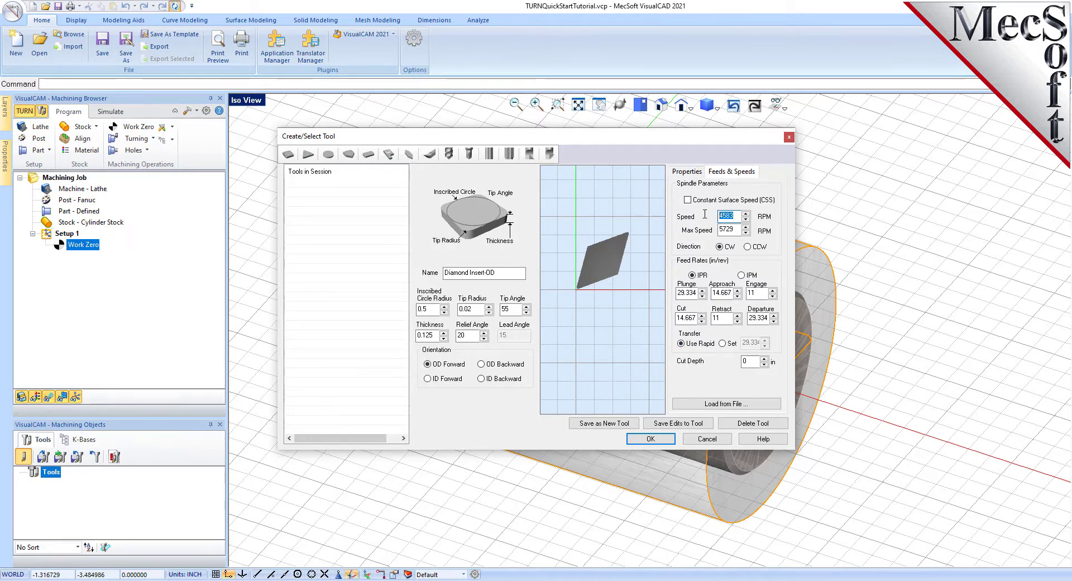
{"action": "type", "text": "300"}
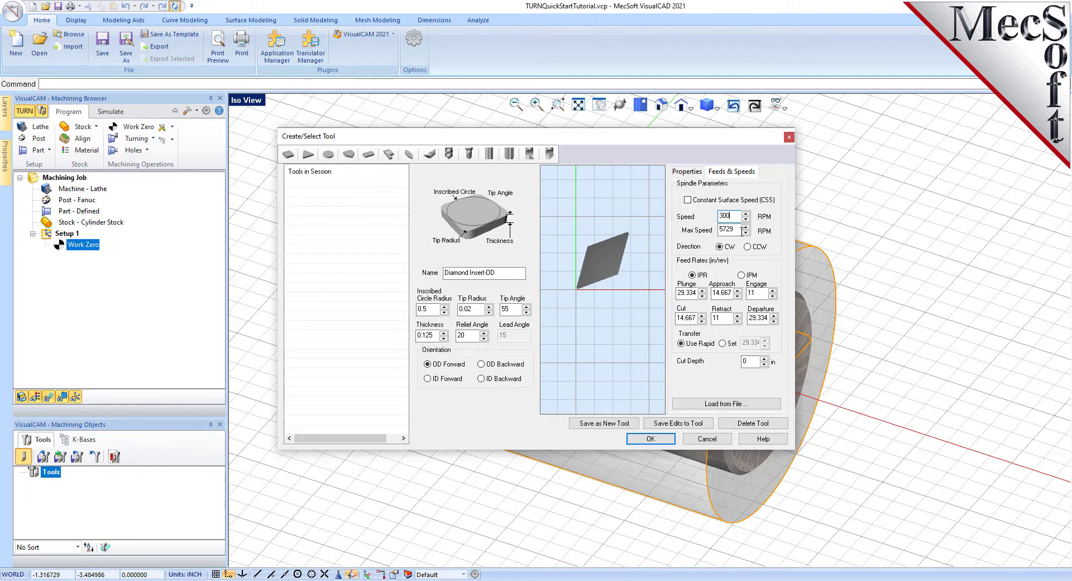
{"action": "left_click_drag", "start_coordinate": [738, 230], "coordinate": [715, 229]}
{"action": "type", "text": "350"}
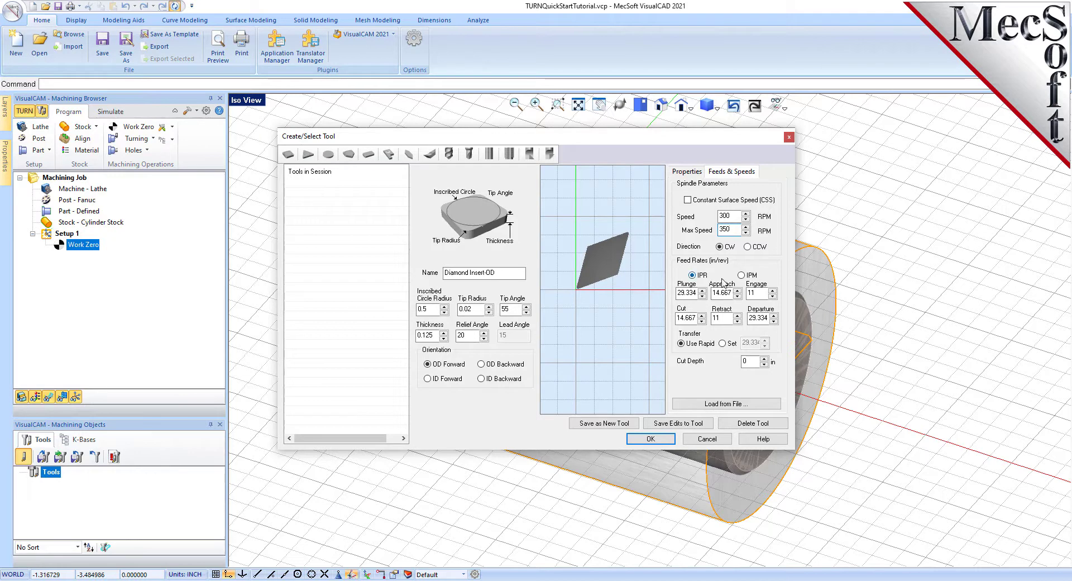
Step: Switch the tool's feed rates to IPM and set plunge to 5, approach to 7.5 and engage to 7.5
{"action": "left_click", "coordinate": [741, 275]}
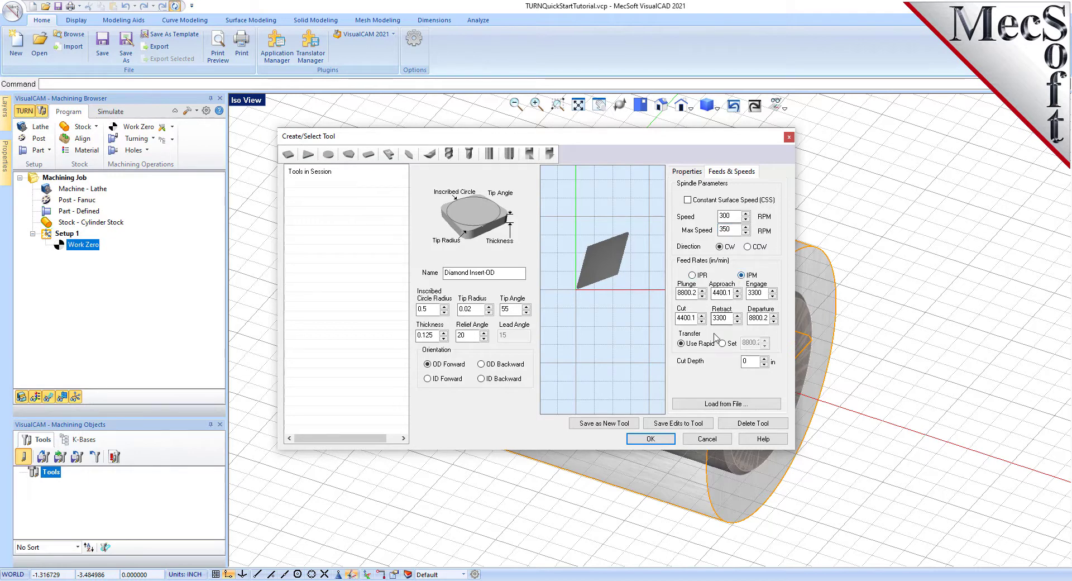
{"action": "double_click", "coordinate": [686, 293]}
{"action": "type", "text": "5"}
{"action": "double_click", "coordinate": [723, 292]}
{"action": "type", "text": "7"}
{"action": "double_click", "coordinate": [759, 294]}
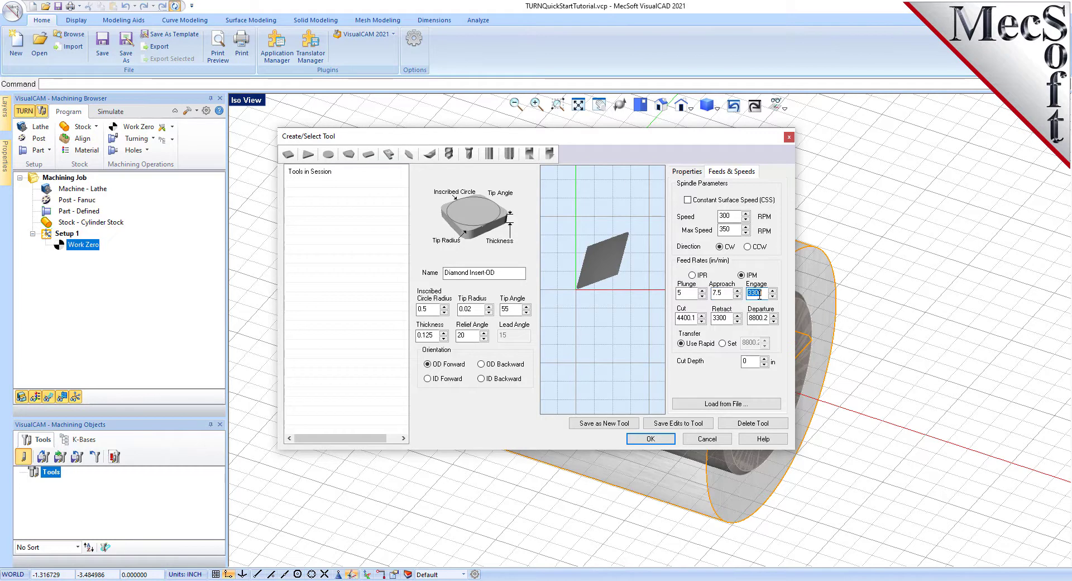
{"action": "type", "text": "7.5"}
Step: Set the tool's cut feed rate to 10, retract to 15 and departure to 15
{"action": "double_click", "coordinate": [687, 318]}
{"action": "type", "text": "10"}
{"action": "double_click", "coordinate": [718, 318]}
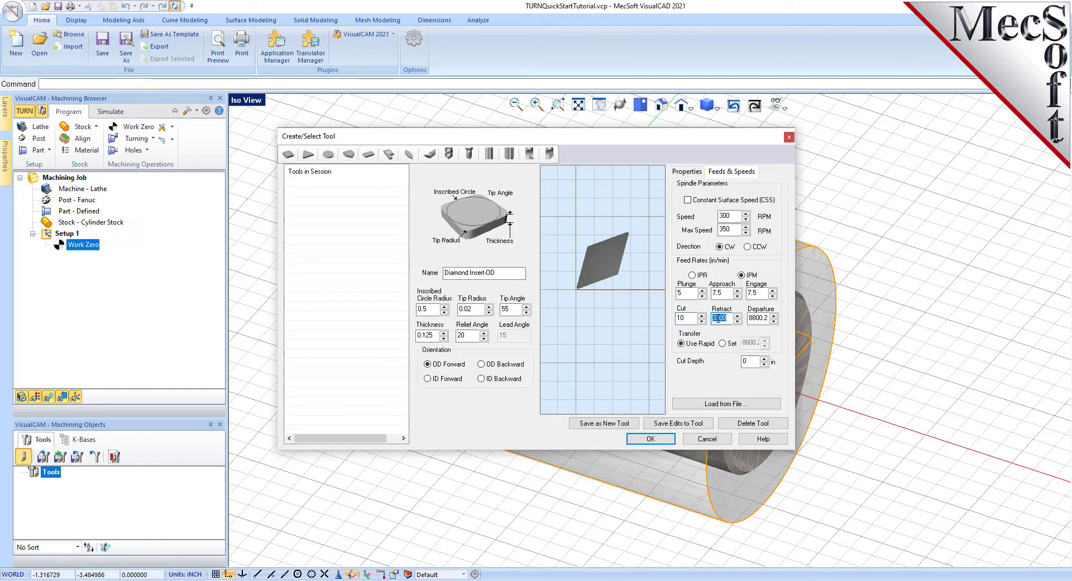
{"action": "type", "text": "15"}
{"action": "double_click", "coordinate": [755, 318]}
{"action": "type", "text": "15"}
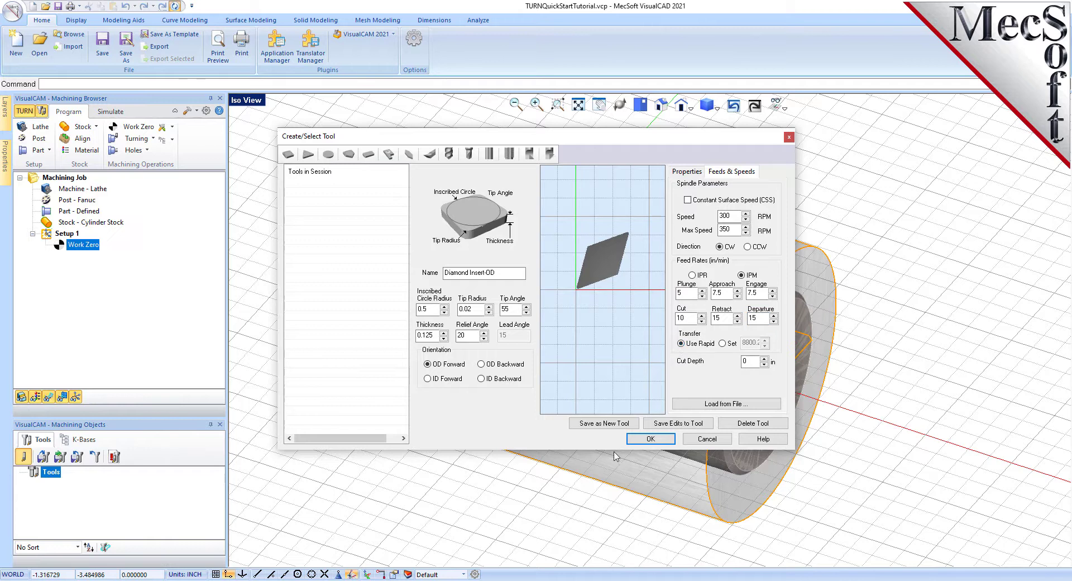
Step: Save Diamond Insert-OD as a new tool in the session and finish the tool definition
{"action": "left_click", "coordinate": [609, 426]}
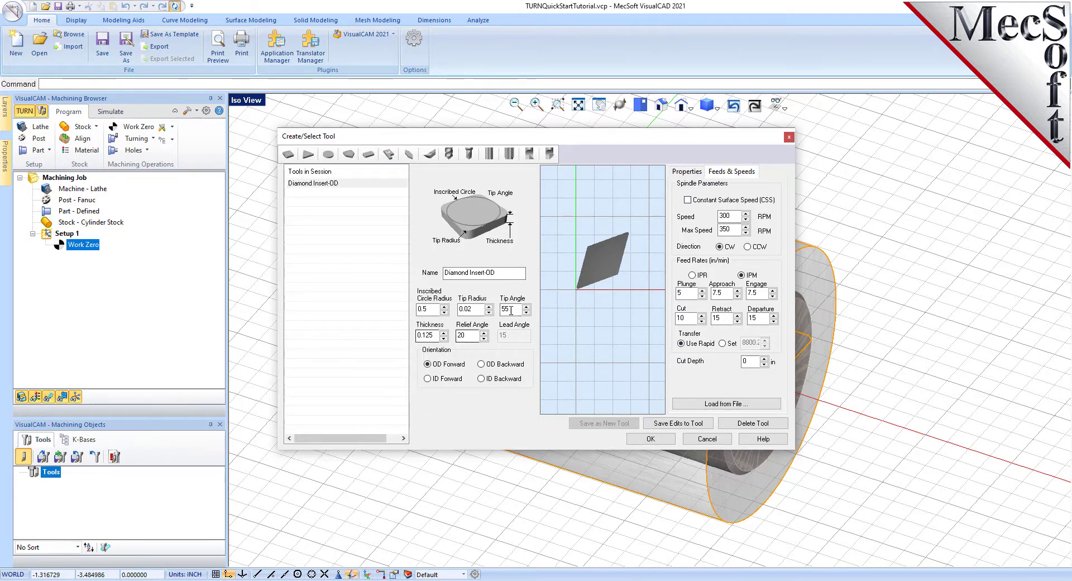
{"action": "left_click", "coordinate": [678, 424]}
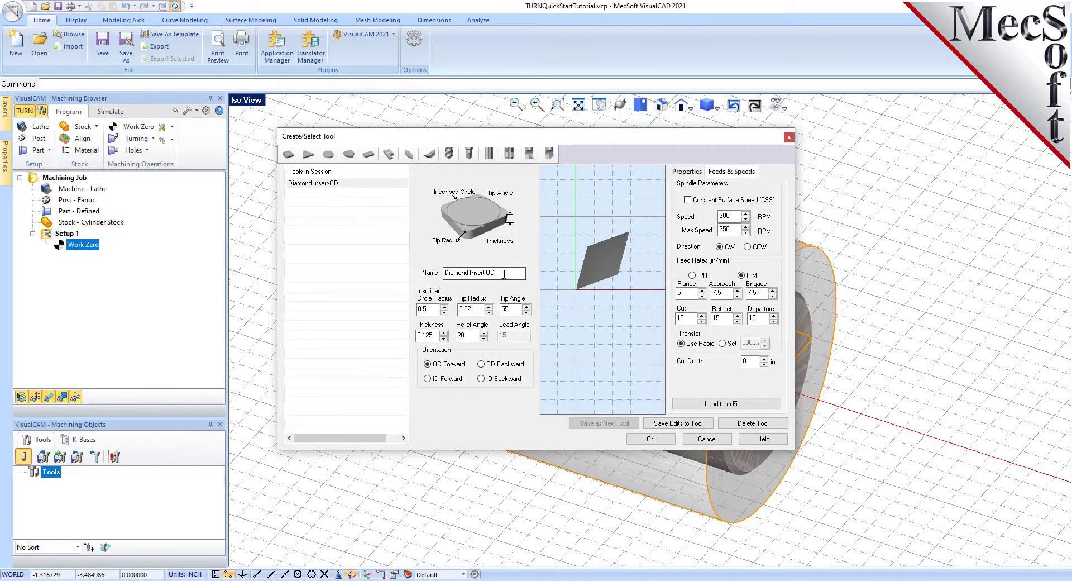
{"action": "left_click_drag", "start_coordinate": [522, 273], "coordinate": [444, 272]}
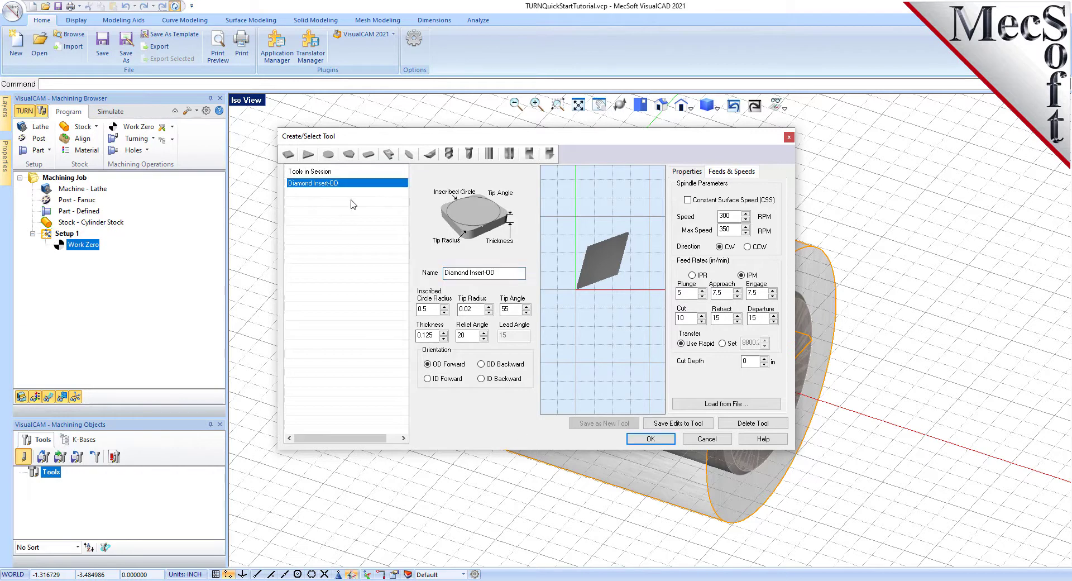
{"action": "left_click", "coordinate": [651, 439]}
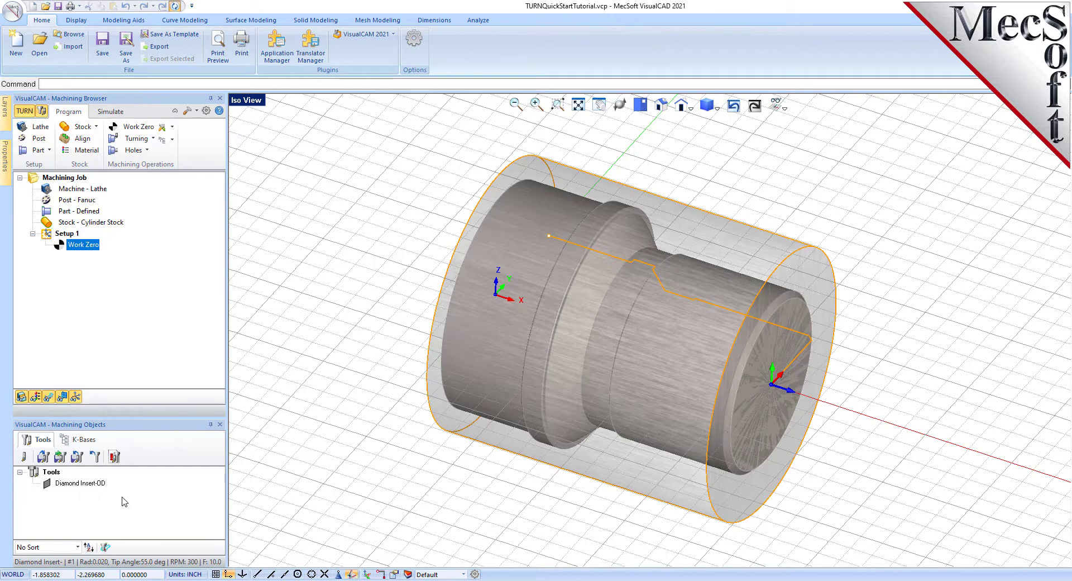
Step: Create a Turn Roughing operation that uses Diamond Insert-OD, and review its feeds and speeds
{"action": "left_click", "coordinate": [153, 140]}
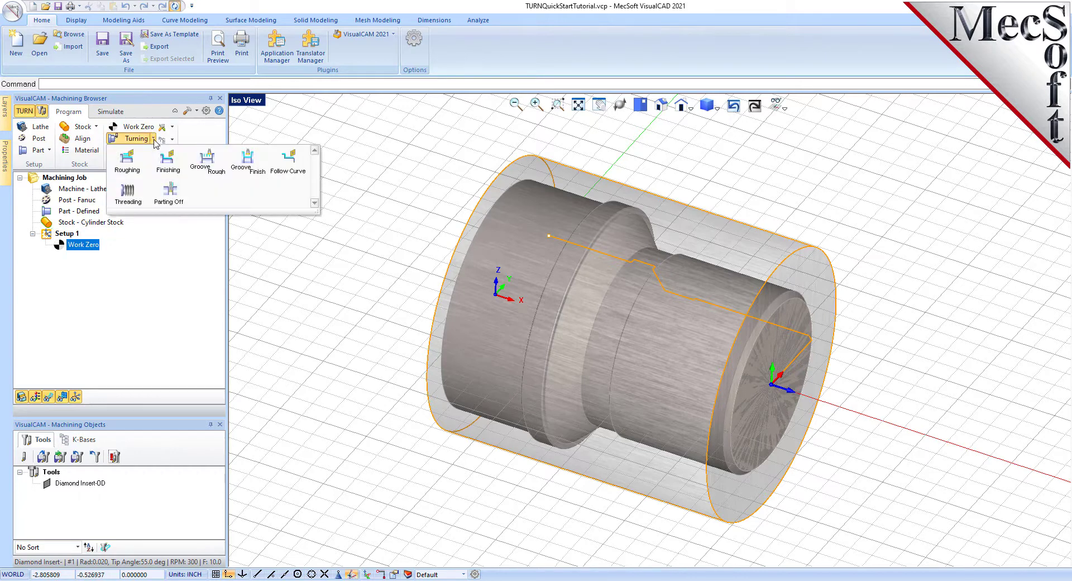
{"action": "left_click", "coordinate": [127, 161]}
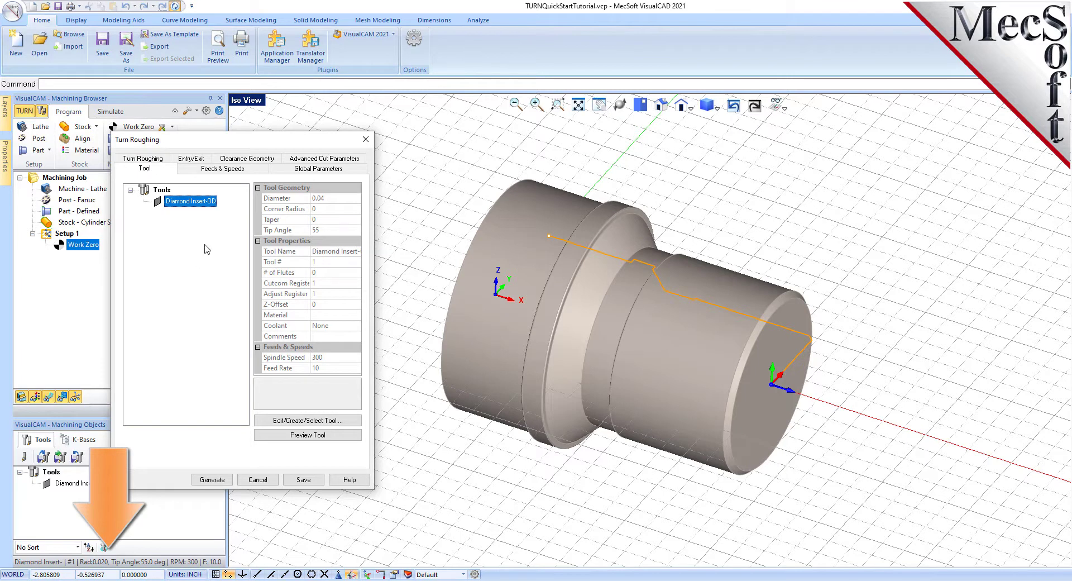
{"action": "left_click", "coordinate": [232, 169]}
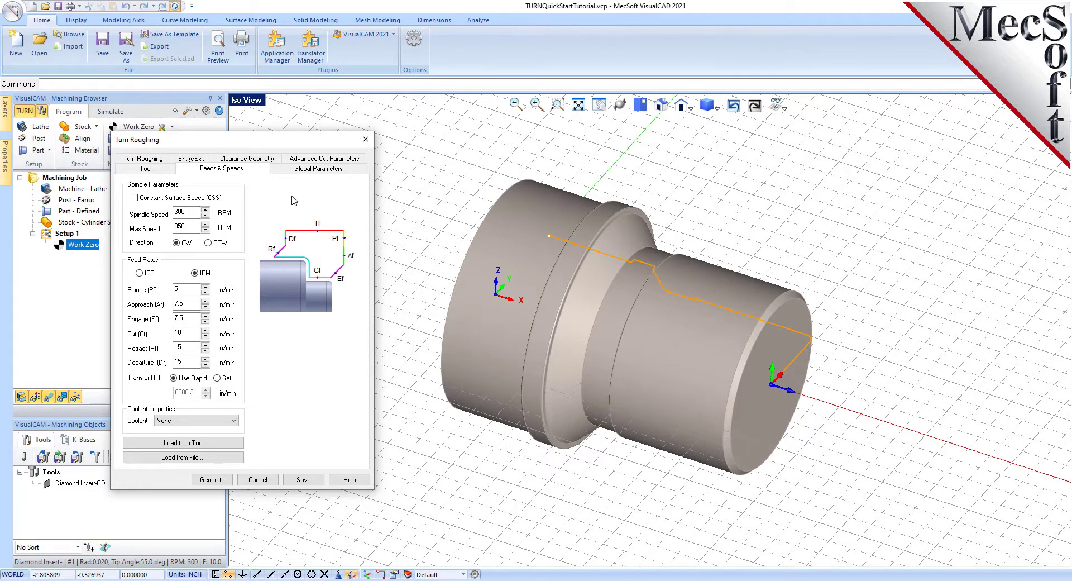
Step: Set the roughing cut transfer to Clearance Plane and inspect the automatic clearance geometry around the part
{"action": "left_click", "coordinate": [258, 159]}
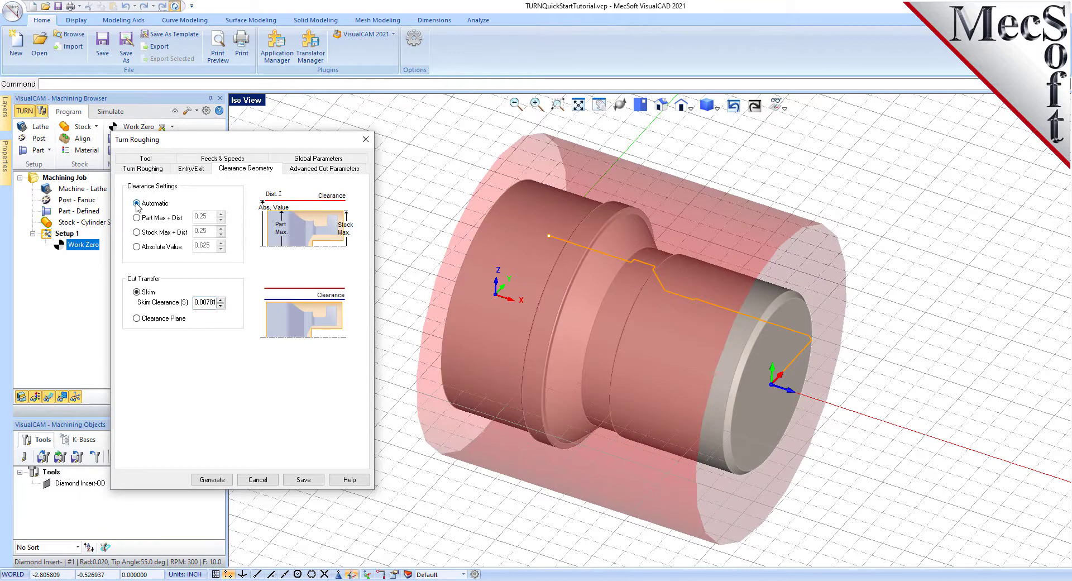
{"action": "left_click", "coordinate": [136, 319]}
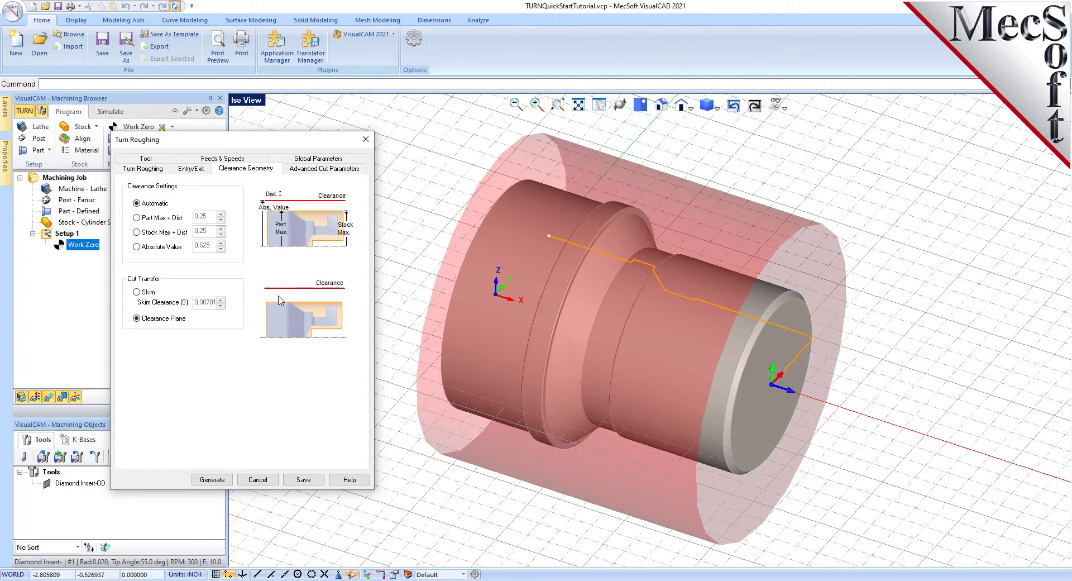
{"action": "middle_click_drag", "start_coordinate": [661, 199], "coordinate": [810, 313]}
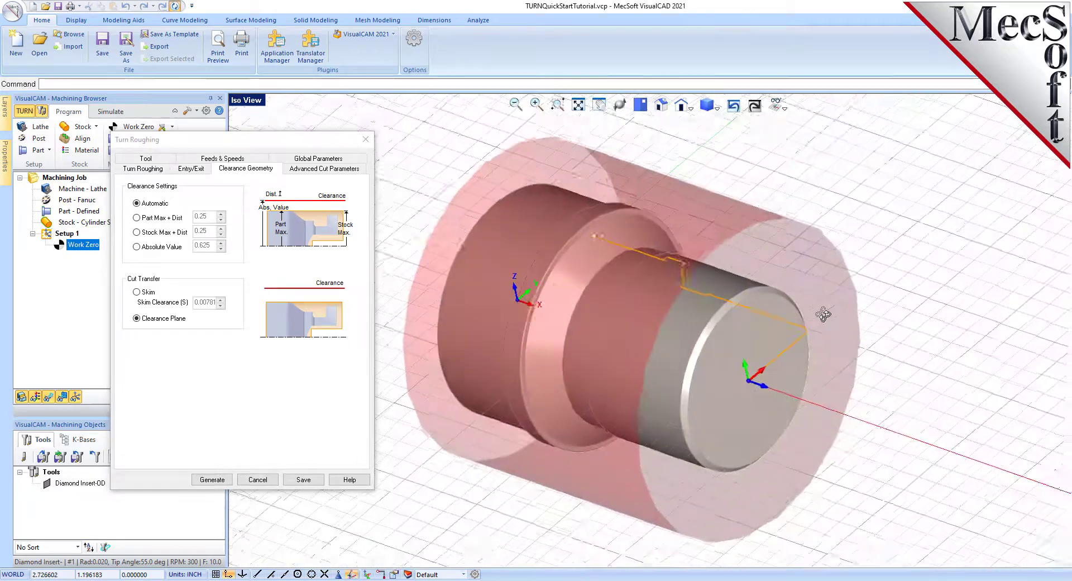
{"action": "right_click", "coordinate": [832, 317]}
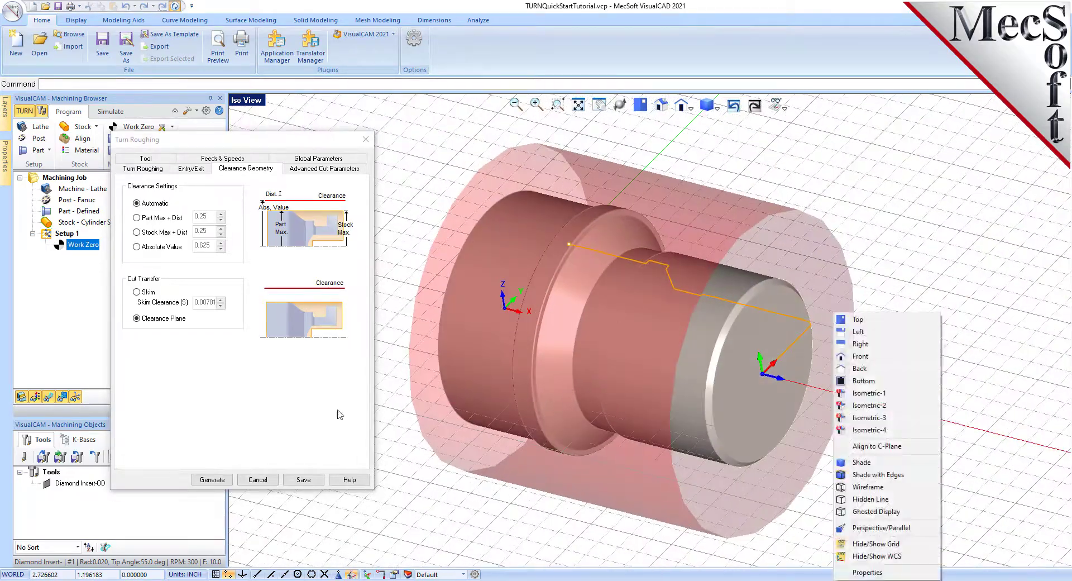
{"action": "key", "text": "Escape"}
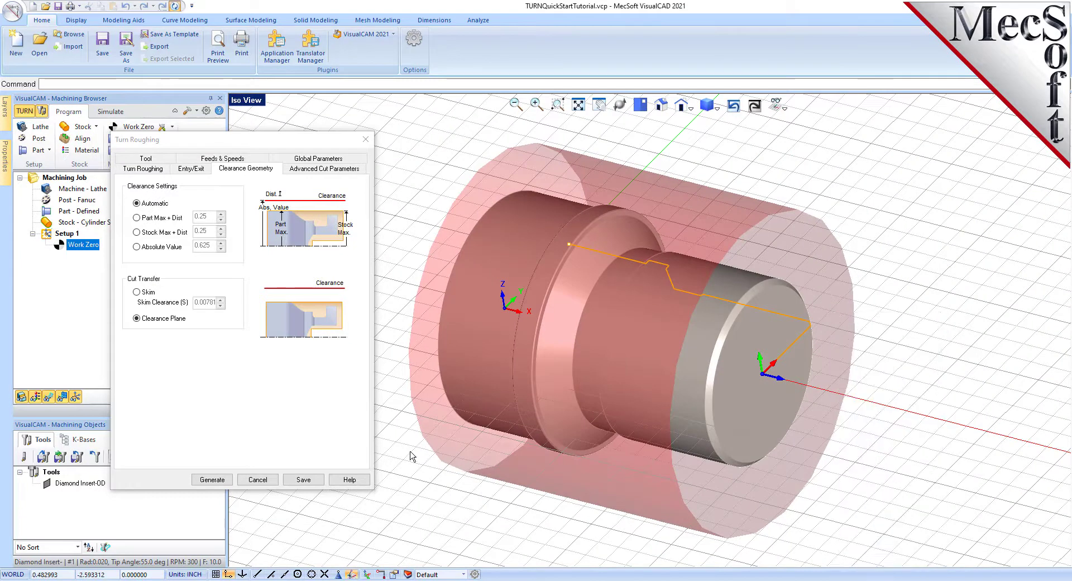
Step: Choose the Outer Diameter approach type for the roughing operation and check its tolerance and stock allowance
{"action": "left_click", "coordinate": [317, 159]}
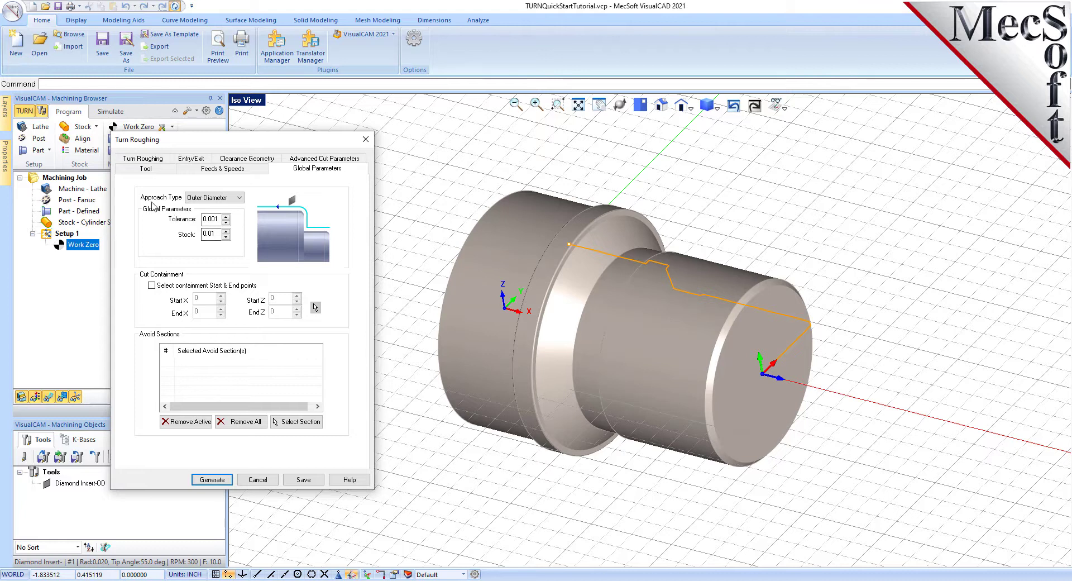
{"action": "left_click", "coordinate": [221, 198]}
{"action": "left_click", "coordinate": [215, 208]}
{"action": "double_click", "coordinate": [210, 234]}
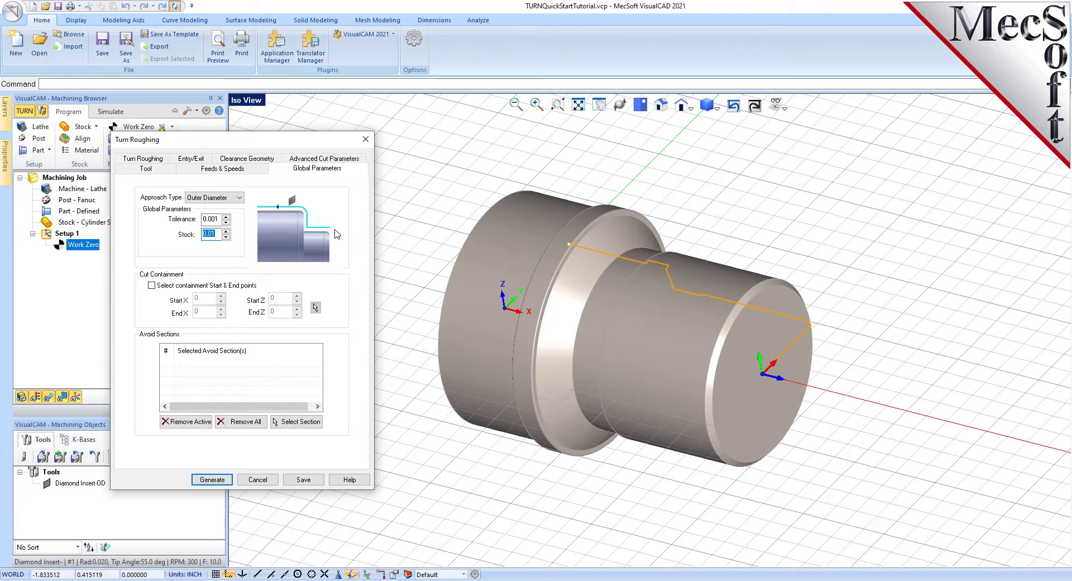
Step: Compare the Offset Cuts and Linear Cuts pattern types for the roughing operation, leaving Linear Cuts selected
{"action": "left_click", "coordinate": [159, 160]}
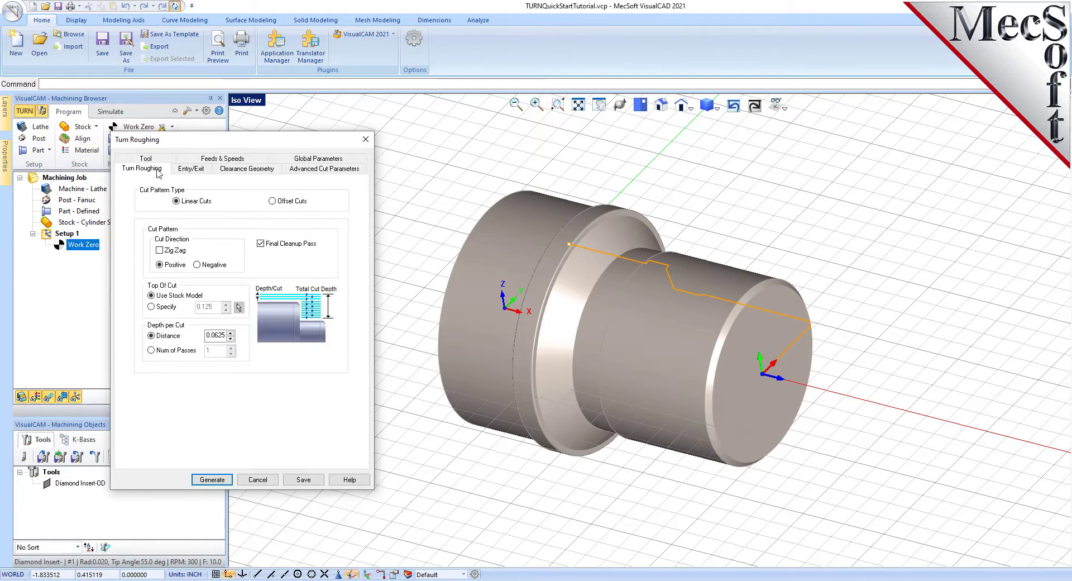
{"action": "left_click", "coordinate": [273, 203]}
{"action": "left_click", "coordinate": [177, 203]}
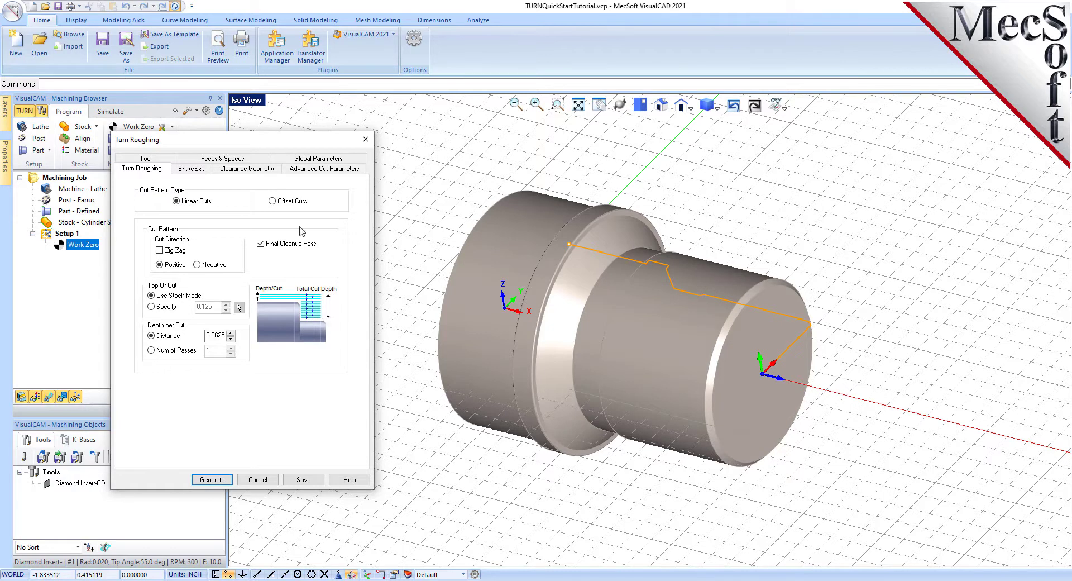
{"action": "left_click", "coordinate": [272, 201]}
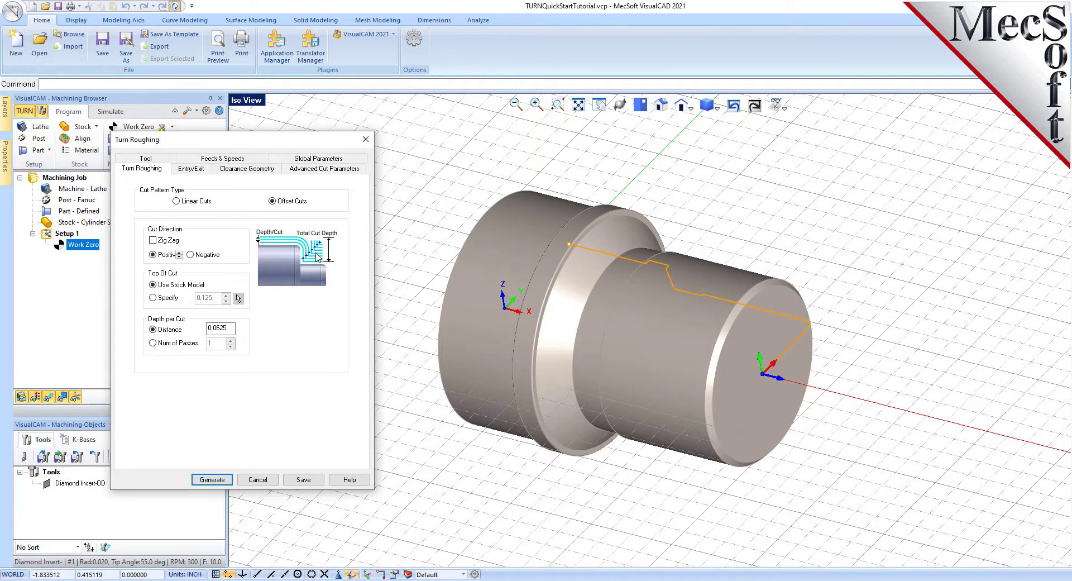
{"action": "left_click", "coordinate": [176, 201]}
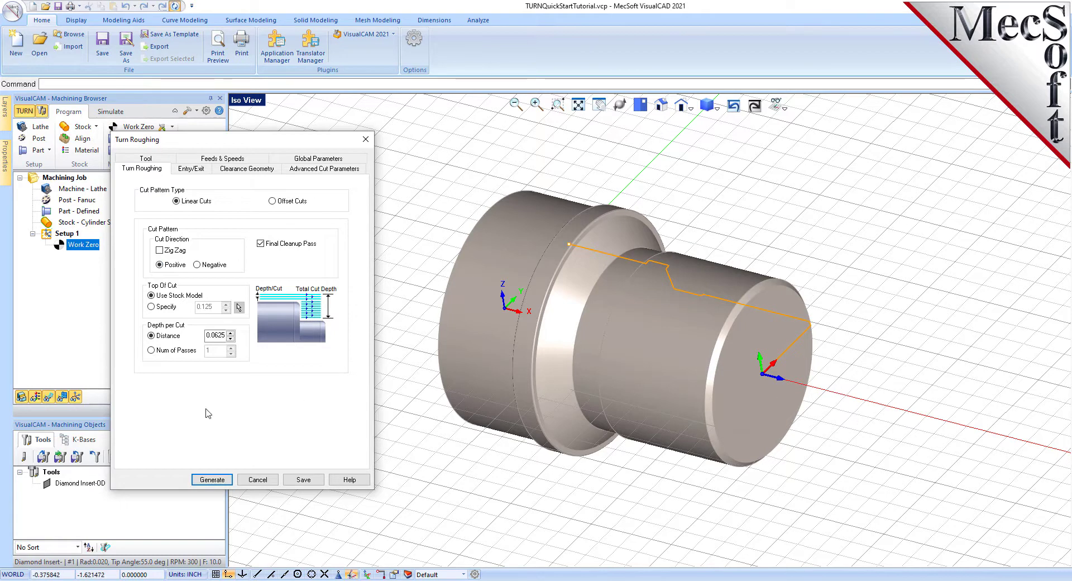
Step: Set the Final Cleanup Pass option and the depth per cut distance for the linear roughing cuts
{"action": "left_click", "coordinate": [261, 244]}
{"action": "double_click", "coordinate": [214, 335]}
{"action": "type", "text": "0"}
Step: Set the entry approach motion length to 0.025, enter the engage motion length, and open the exit motion settings
{"action": "left_click", "coordinate": [196, 170]}
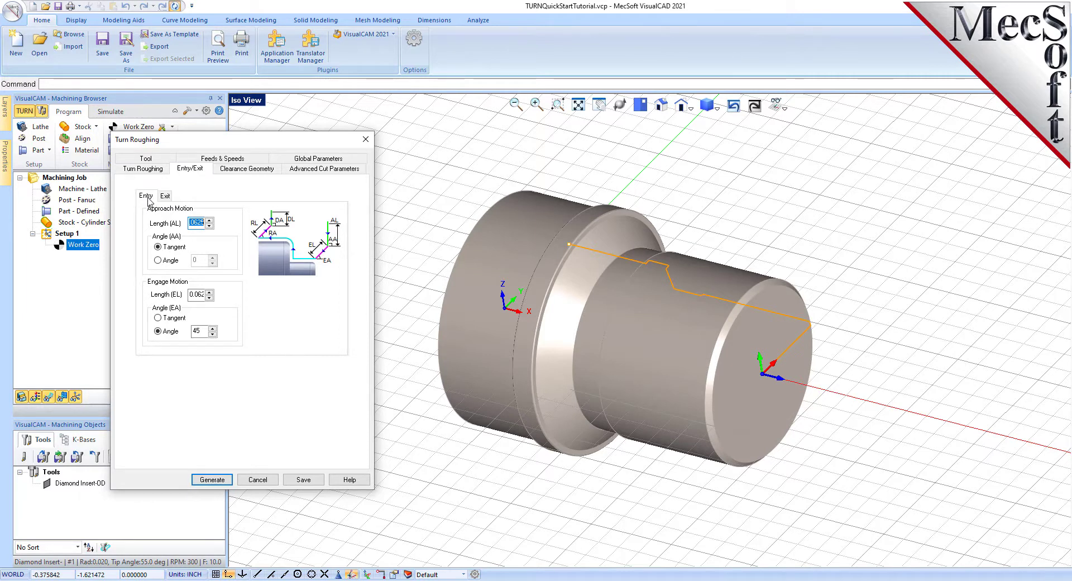
{"action": "double_click", "coordinate": [198, 223]}
{"action": "type", "text": "0."}
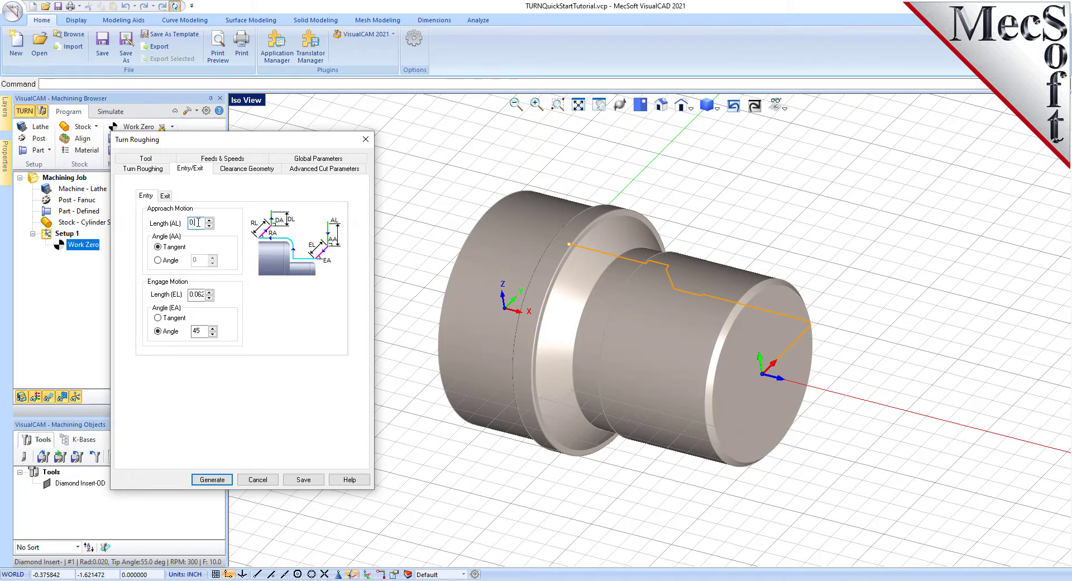
{"action": "type", "text": "025"}
{"action": "double_click", "coordinate": [199, 294]}
{"action": "type", "text": "0."}
{"action": "left_click", "coordinate": [165, 196]}
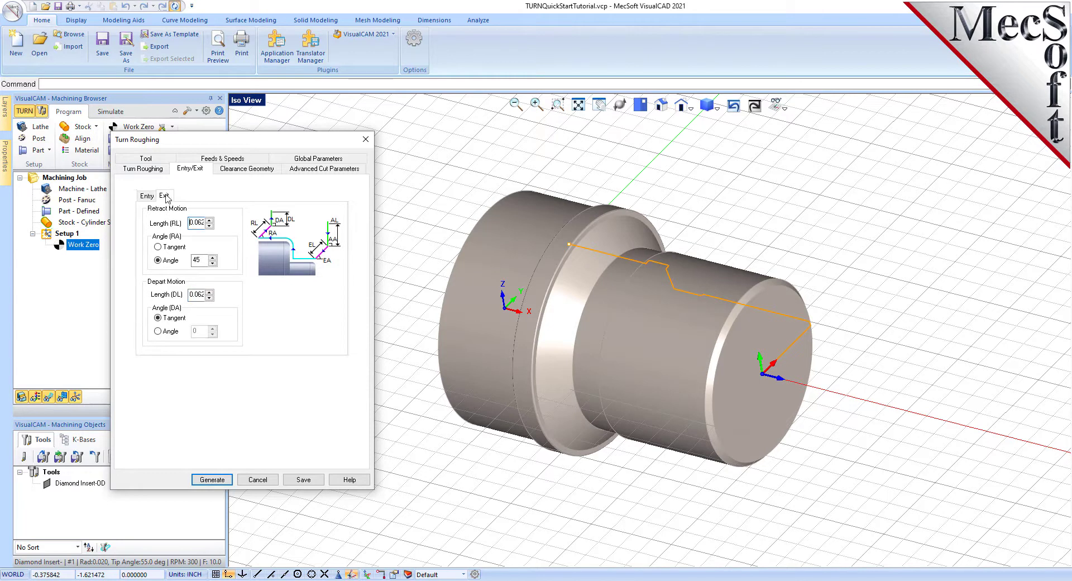
Step: Set the exit retract and depart motion lengths to 0.025 and generate the Turn Roughing toolpath
{"action": "double_click", "coordinate": [196, 223]}
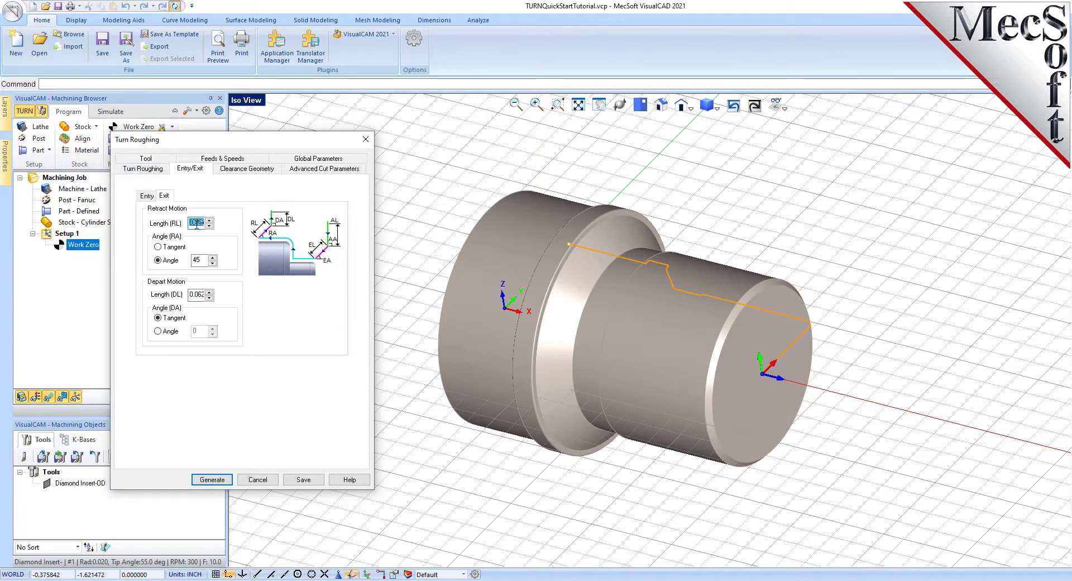
{"action": "type", "text": "0.025"}
{"action": "double_click", "coordinate": [199, 295]}
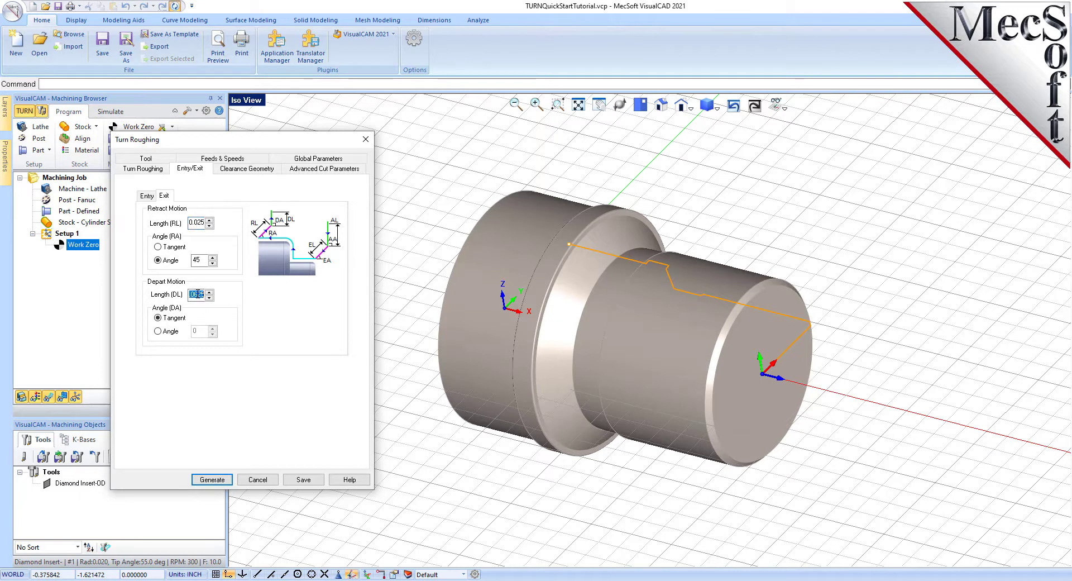
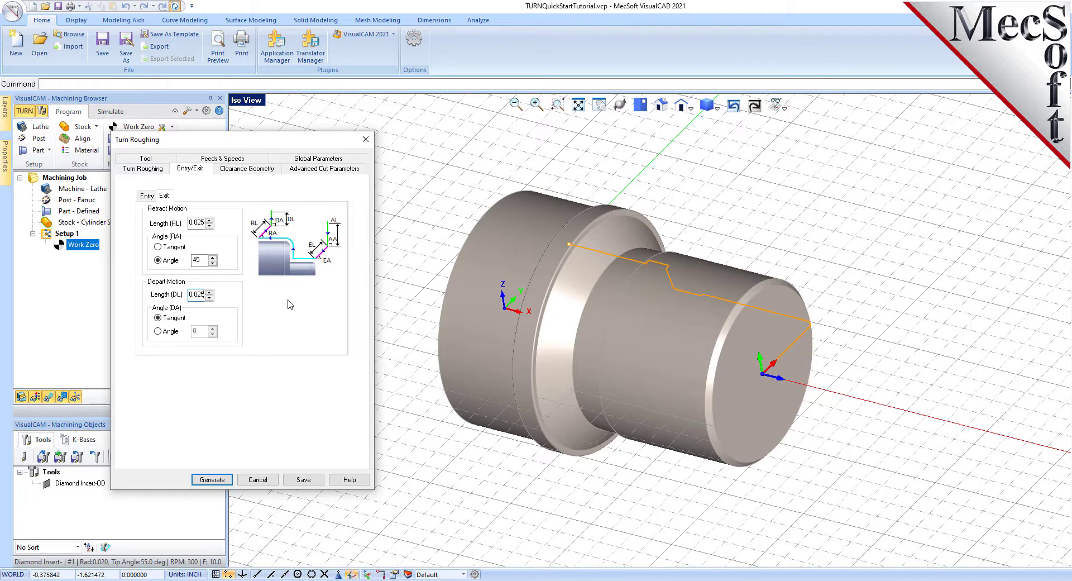
{"action": "left_click", "coordinate": [211, 479]}
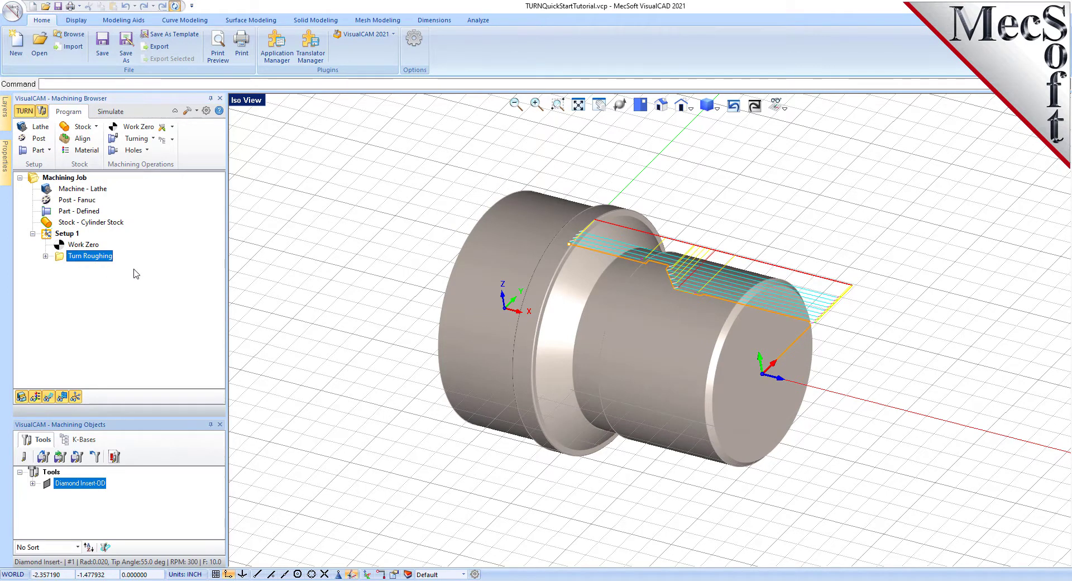
Step: Inspect the roughing toolpath in Top View, hiding and showing the toolpath display
{"action": "left_click", "coordinate": [641, 105]}
{"action": "scroll", "coordinate": [669, 331], "scroll_direction": "up", "scroll_amount": 5}
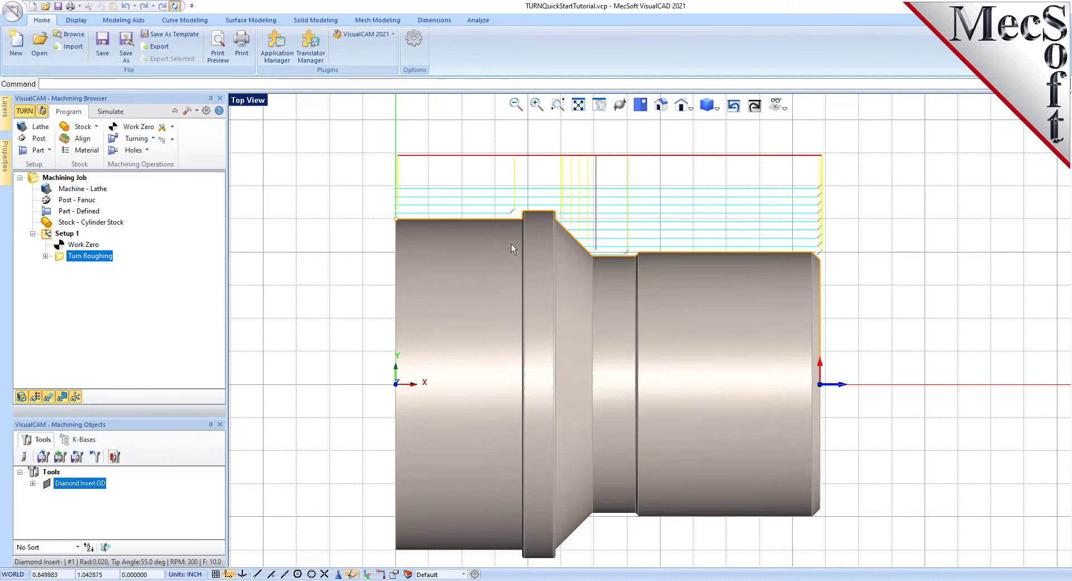
{"action": "scroll", "coordinate": [618, 213], "scroll_direction": "down", "scroll_amount": 1}
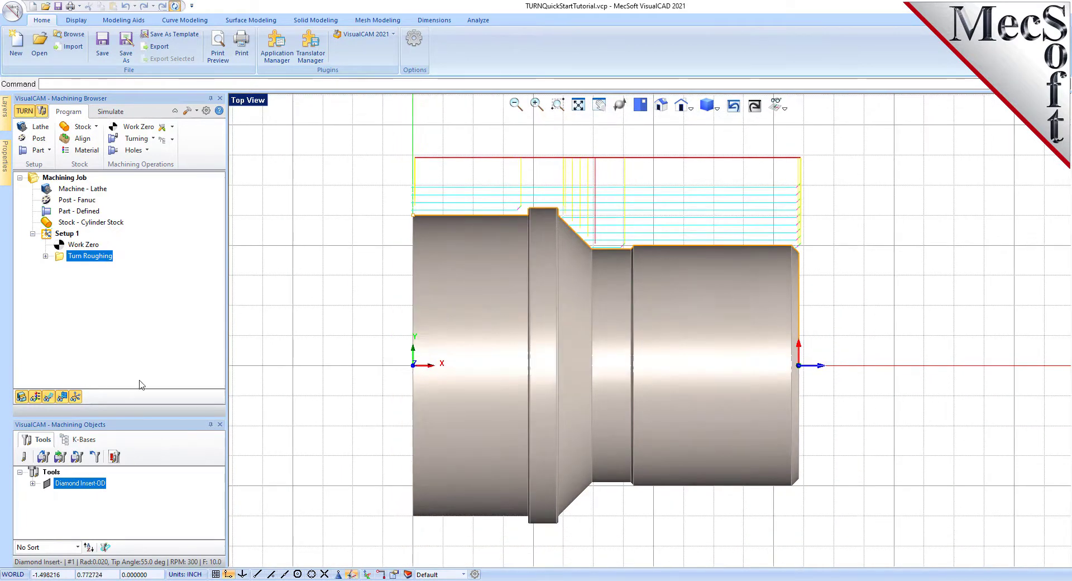
{"action": "left_click", "coordinate": [49, 398]}
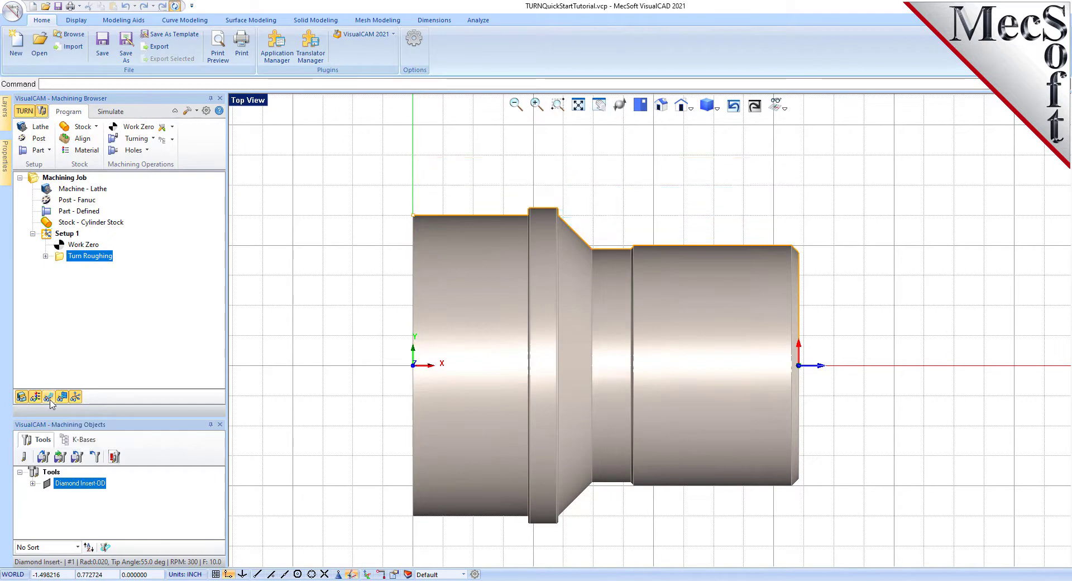
{"action": "left_click", "coordinate": [48, 397]}
Step: Increase the toolpath display thickness in the toolpath preferences and apply it
{"action": "left_click", "coordinate": [206, 110]}
{"action": "left_click", "coordinate": [428, 220]}
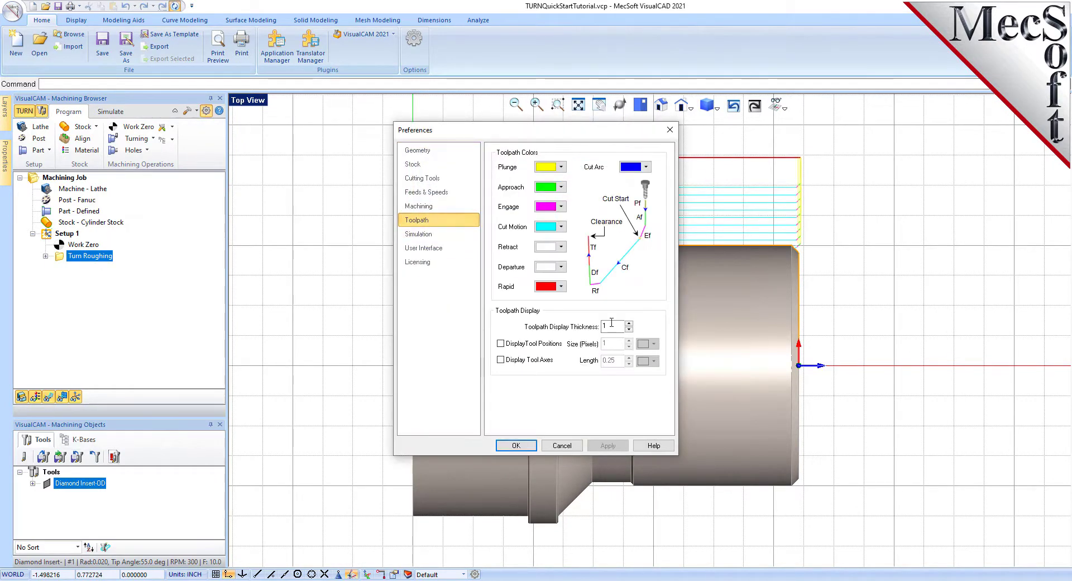
{"action": "left_click", "coordinate": [509, 445]}
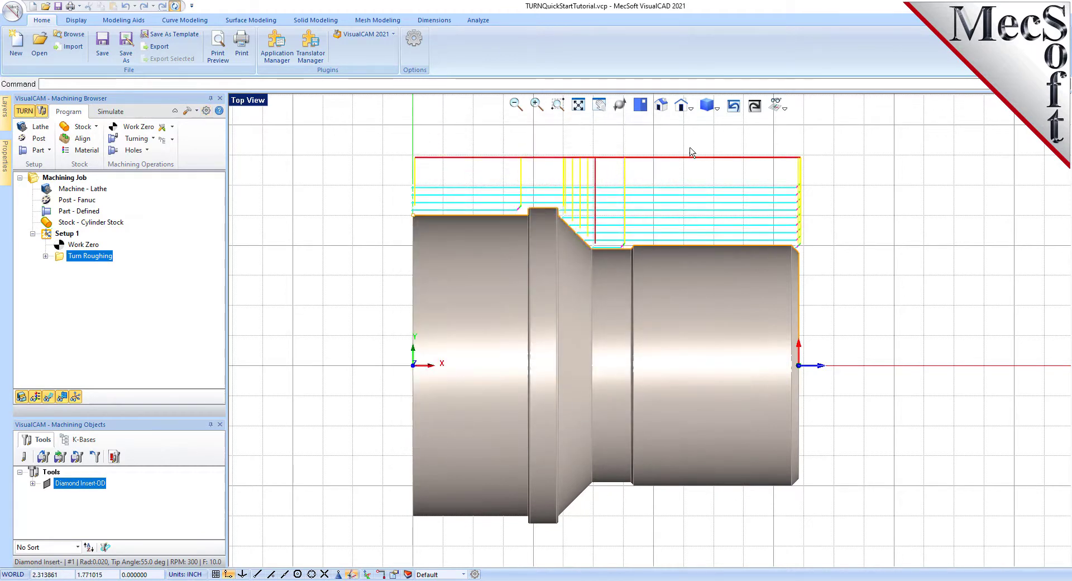
Step: Switch from programming to simulation mode and orient the roughing toolpath to the Isometric-2 view
{"action": "left_click", "coordinate": [662, 106]}
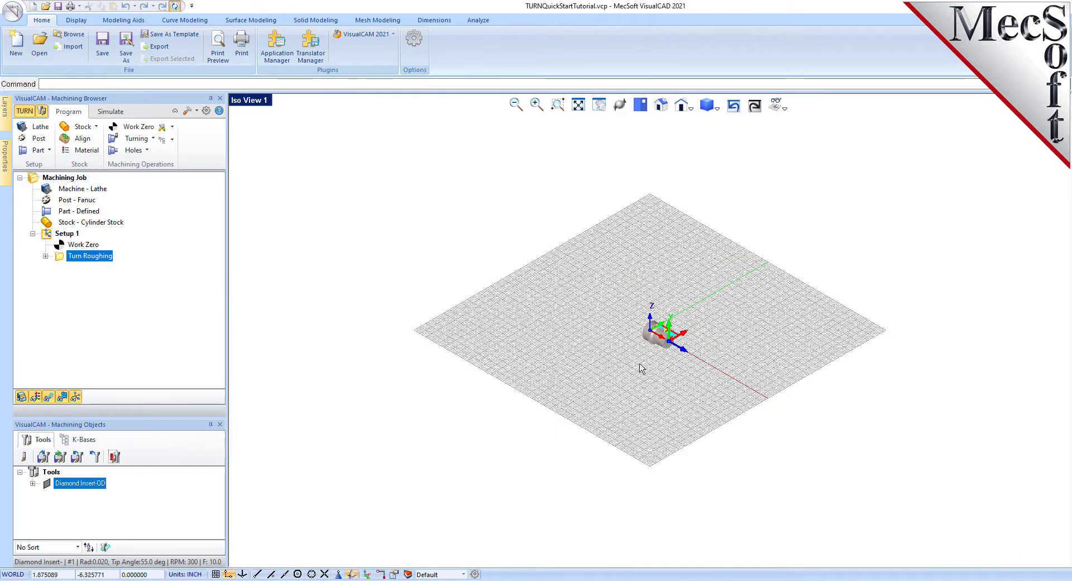
{"action": "scroll", "coordinate": [642, 313], "scroll_direction": "up", "scroll_amount": 5}
{"action": "scroll", "coordinate": [665, 327], "scroll_direction": "up", "scroll_amount": 4}
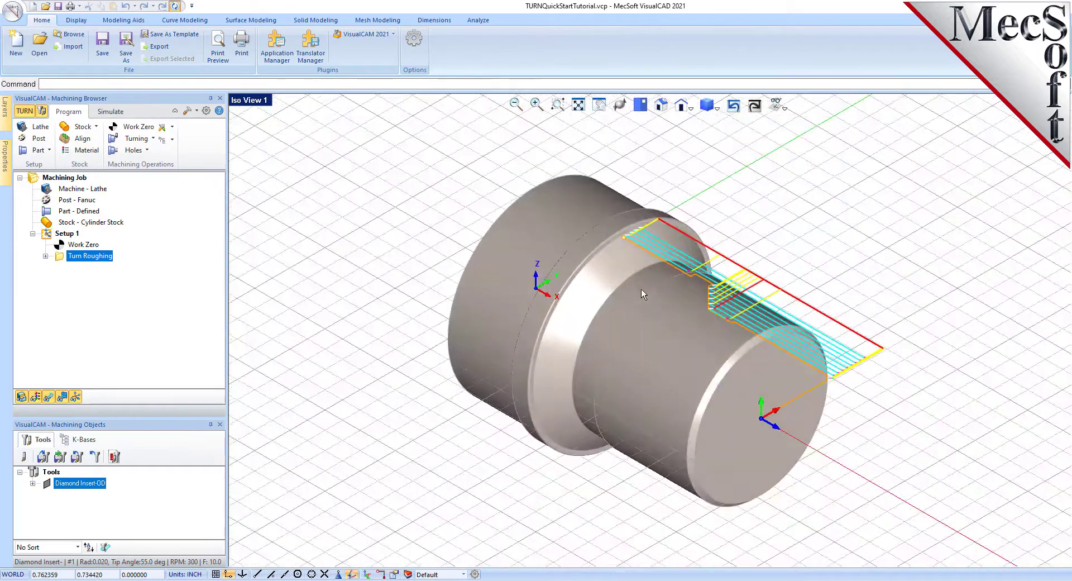
{"action": "left_click", "coordinate": [111, 112]}
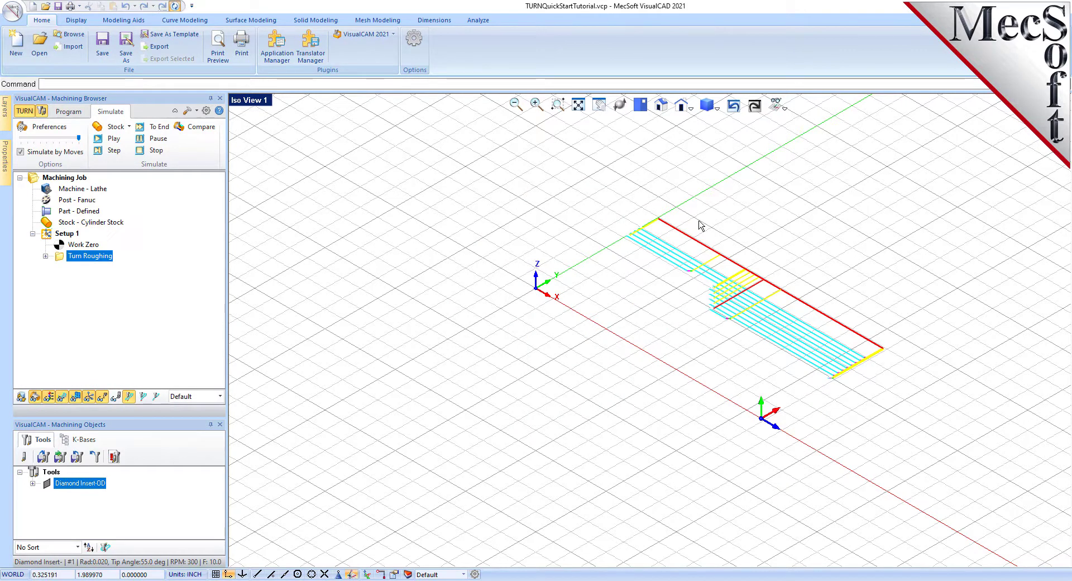
{"action": "left_click", "coordinate": [660, 105]}
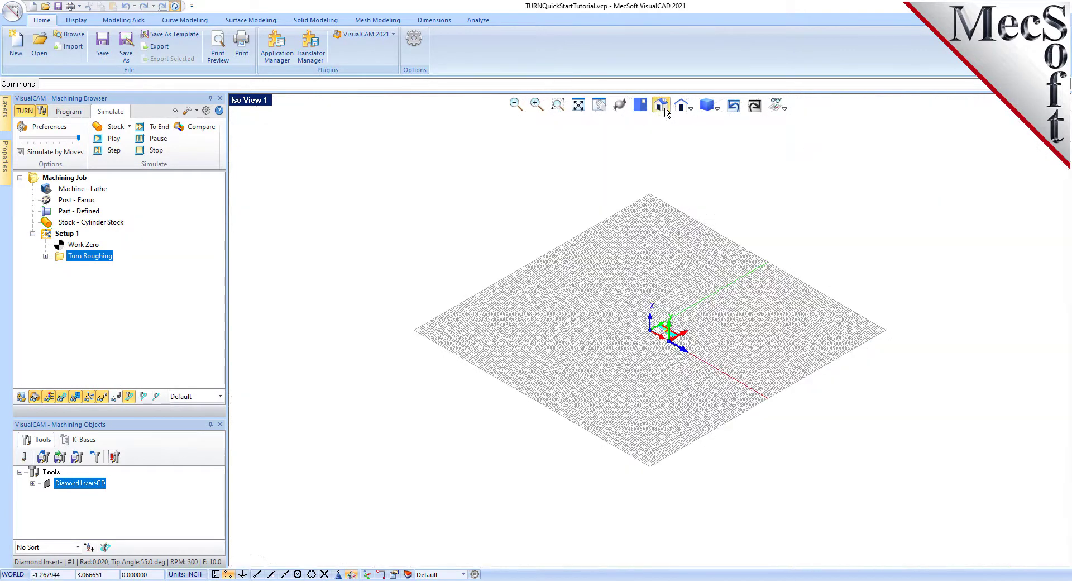
{"action": "left_click", "coordinate": [691, 107]}
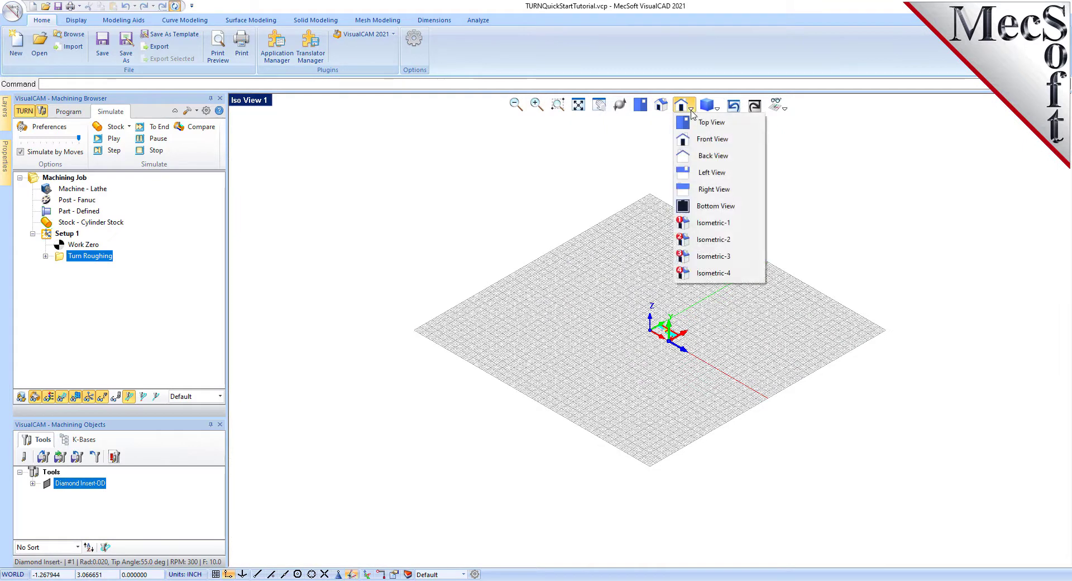
{"action": "left_click", "coordinate": [723, 239]}
{"action": "scroll", "coordinate": [649, 330], "scroll_direction": "up", "scroll_amount": 5}
{"action": "scroll", "coordinate": [650, 329], "scroll_direction": "up", "scroll_amount": 4}
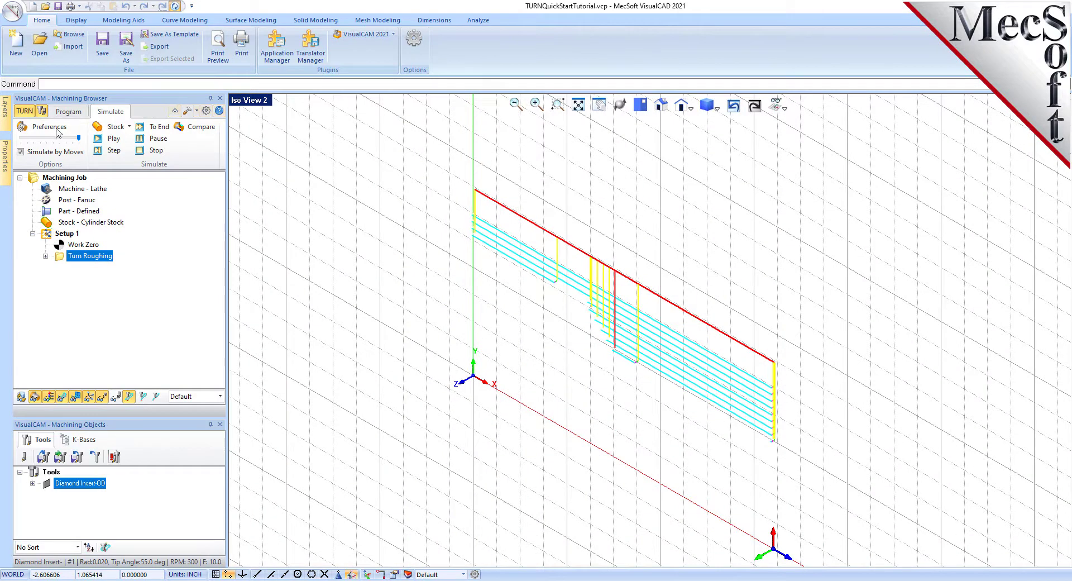
Step: Set the simulation display mode to 3 Quarter, turn off Simulate by Moves and reduce the simulation speed
{"action": "left_click", "coordinate": [45, 127]}
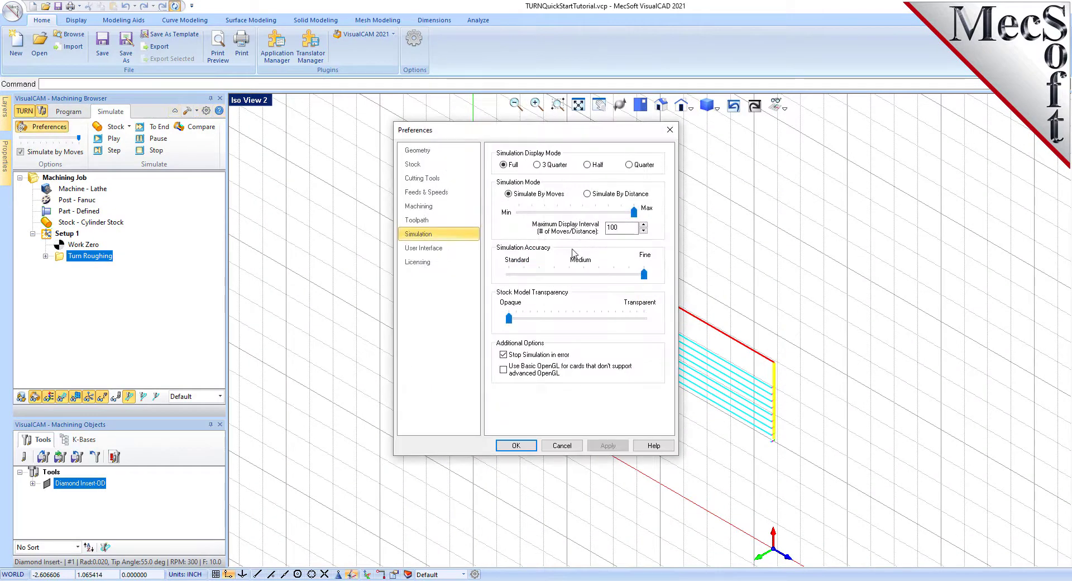
{"action": "left_click", "coordinate": [537, 164]}
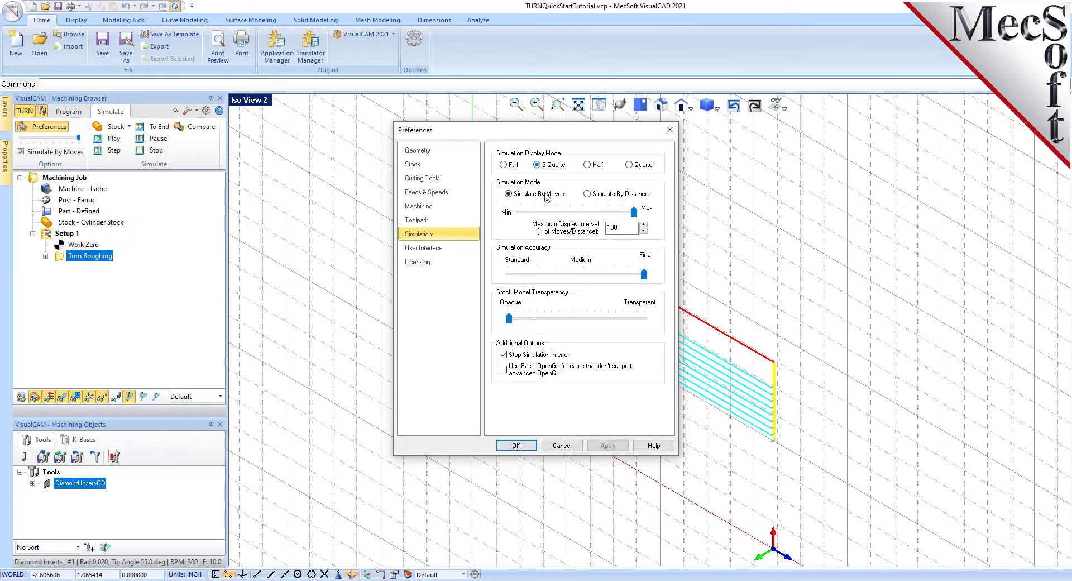
{"action": "left_click", "coordinate": [516, 445]}
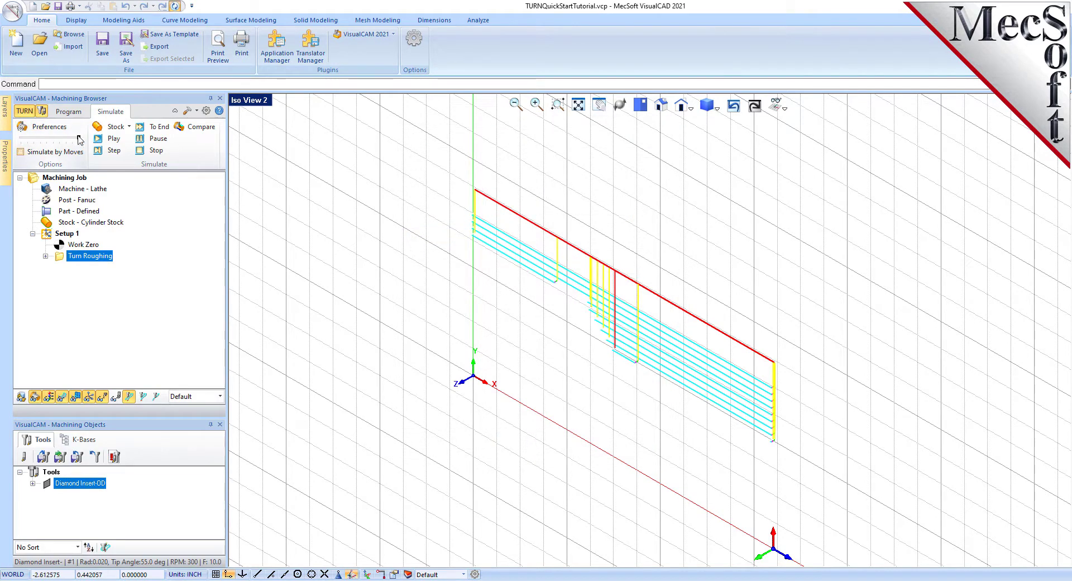
{"action": "left_click_drag", "start_coordinate": [79, 138], "coordinate": [35, 140]}
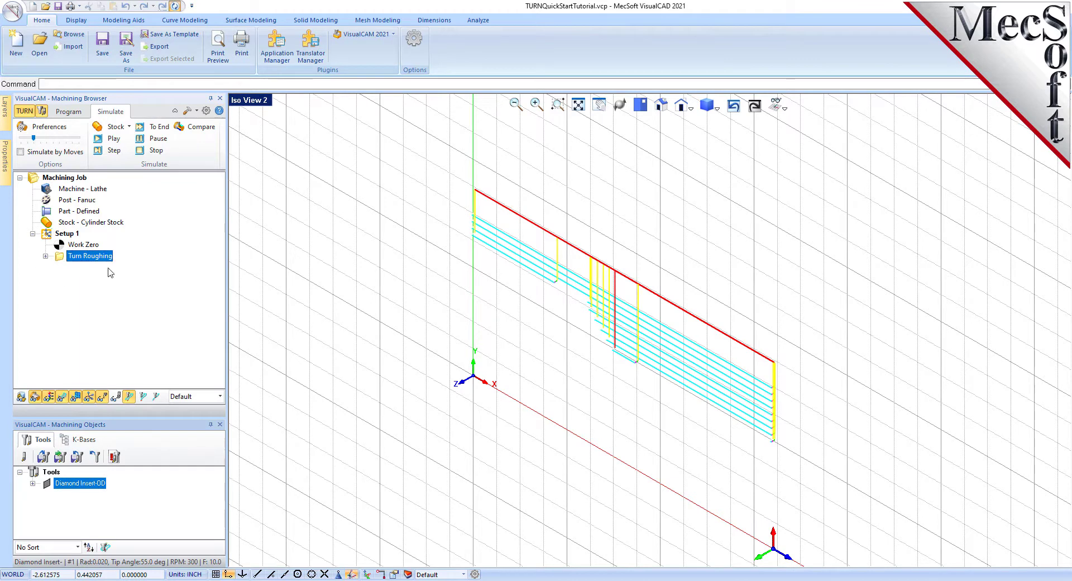
Step: Run the Turn Roughing cut simulation, raising the simulation speed partway through and resuming playback
{"action": "left_click", "coordinate": [112, 139]}
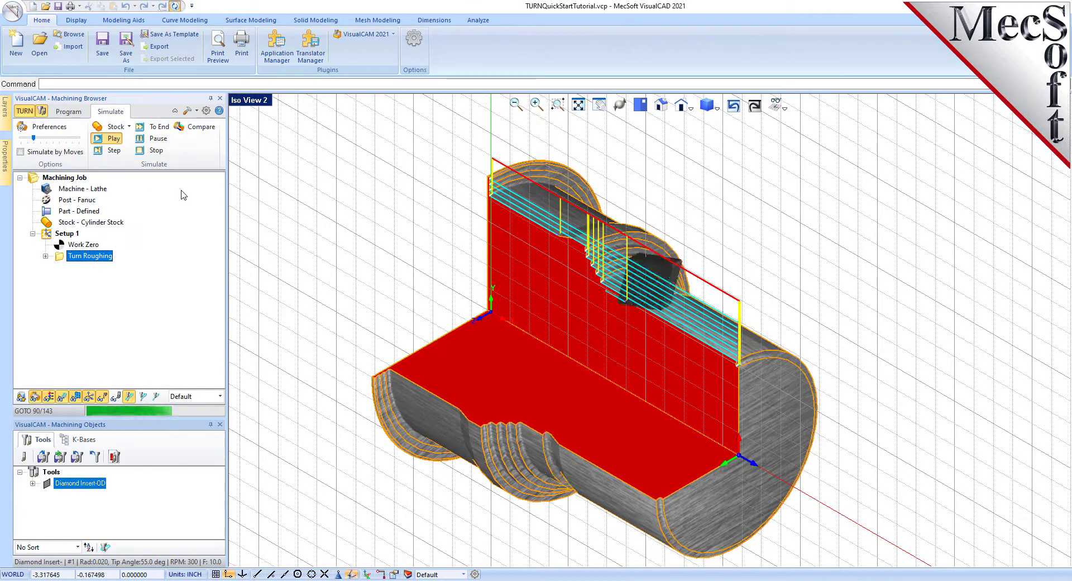
{"action": "left_click_drag", "start_coordinate": [34, 138], "coordinate": [66, 138]}
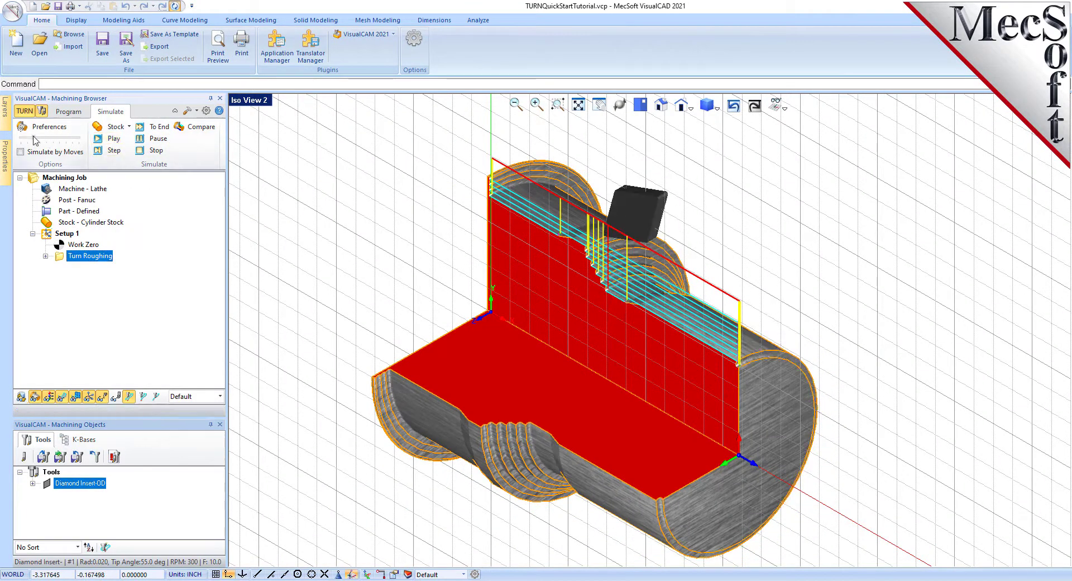
{"action": "left_click", "coordinate": [118, 141]}
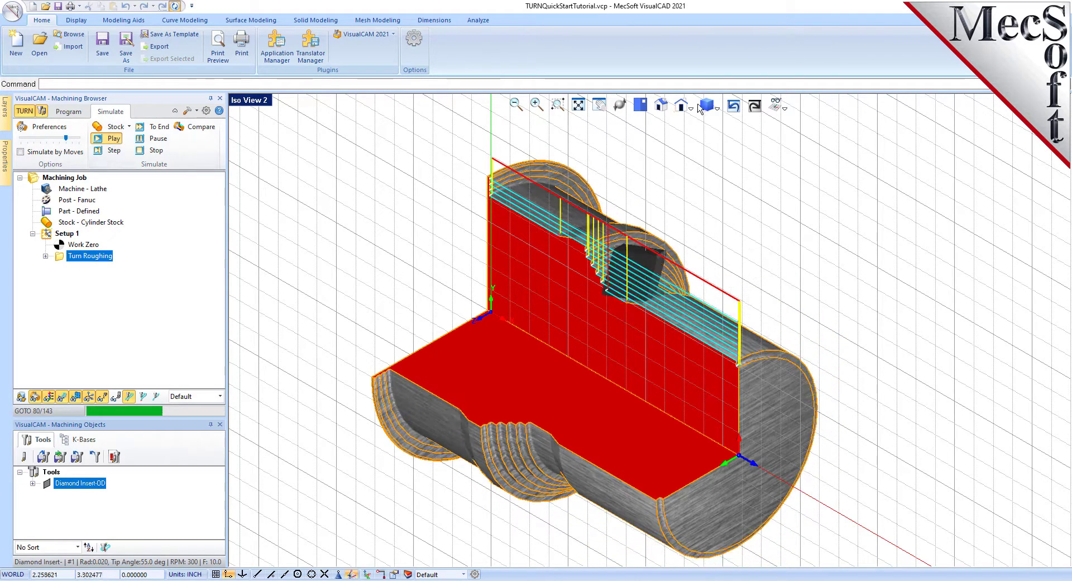
Step: Examine the partially cut stock and the tool from the Isometric-3, rotated and Isometric-2 views
{"action": "left_click", "coordinate": [692, 107]}
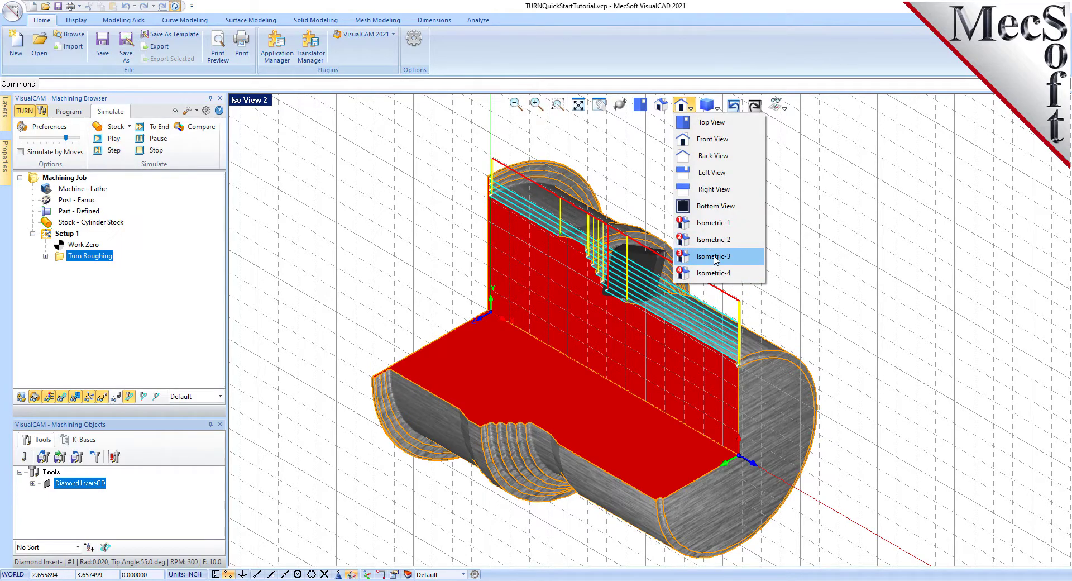
{"action": "left_click", "coordinate": [714, 257]}
{"action": "scroll", "coordinate": [609, 324], "scroll_direction": "up", "scroll_amount": 5}
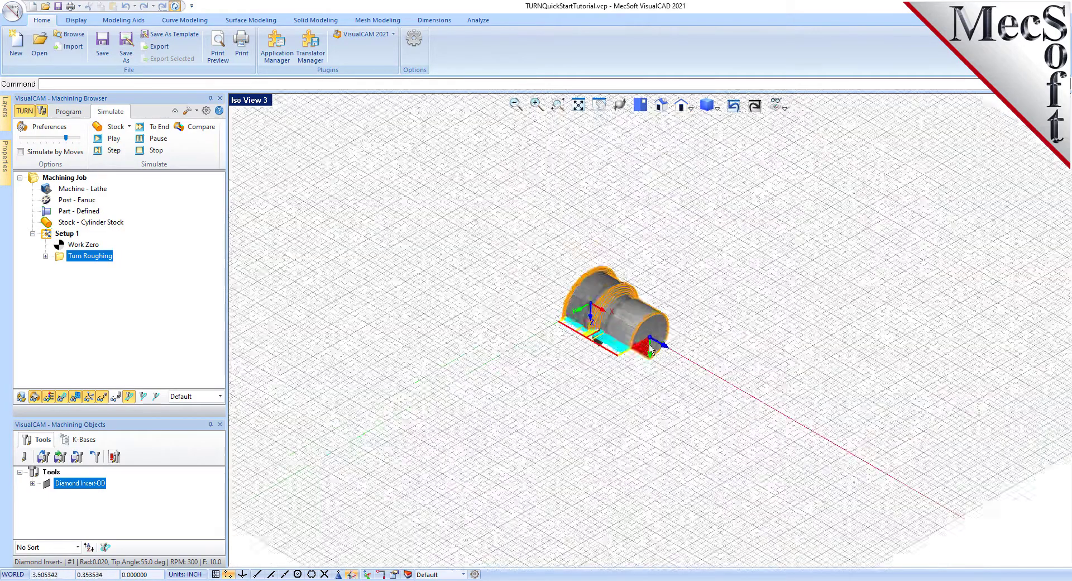
{"action": "scroll", "coordinate": [592, 314], "scroll_direction": "up", "scroll_amount": 3}
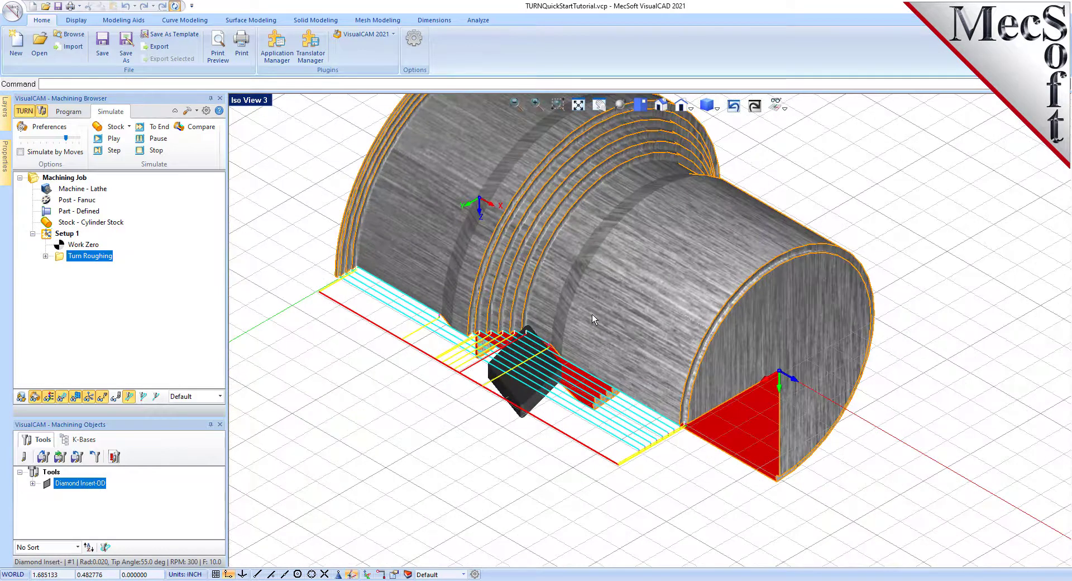
{"action": "scroll", "coordinate": [623, 379], "scroll_direction": "down", "scroll_amount": 2}
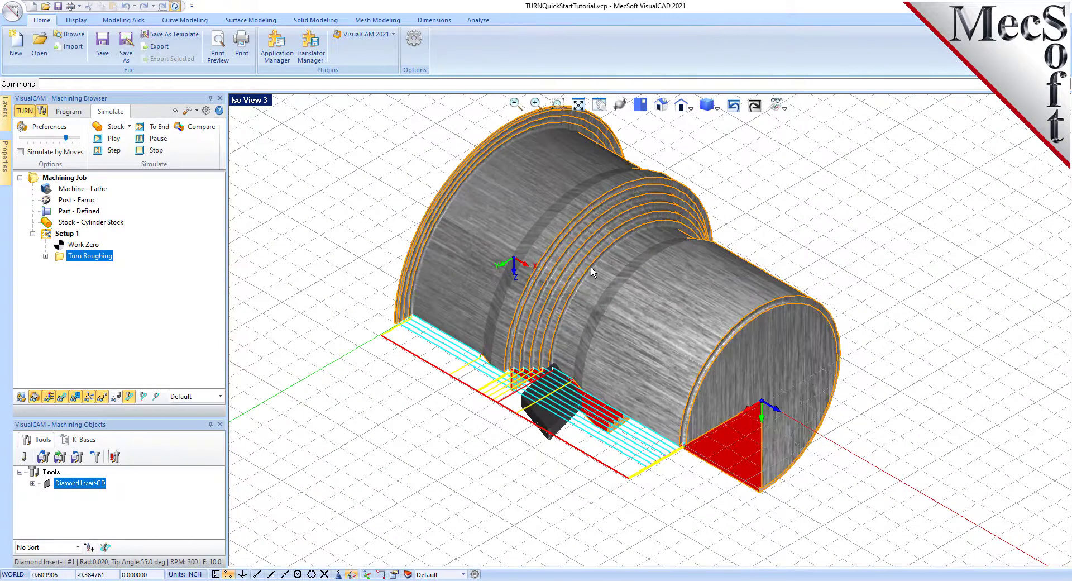
{"action": "right_click", "coordinate": [621, 375]}
{"action": "right_click_drag", "start_coordinate": [572, 455], "coordinate": [596, 432]}
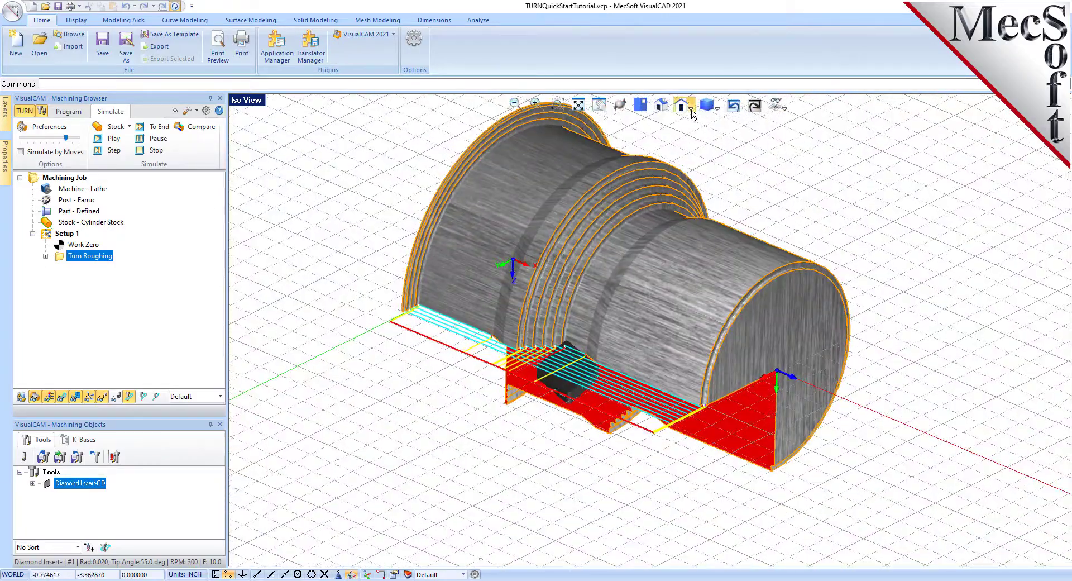
{"action": "left_click", "coordinate": [692, 109]}
{"action": "left_click", "coordinate": [715, 239]}
{"action": "scroll", "coordinate": [656, 341], "scroll_direction": "up", "scroll_amount": 10}
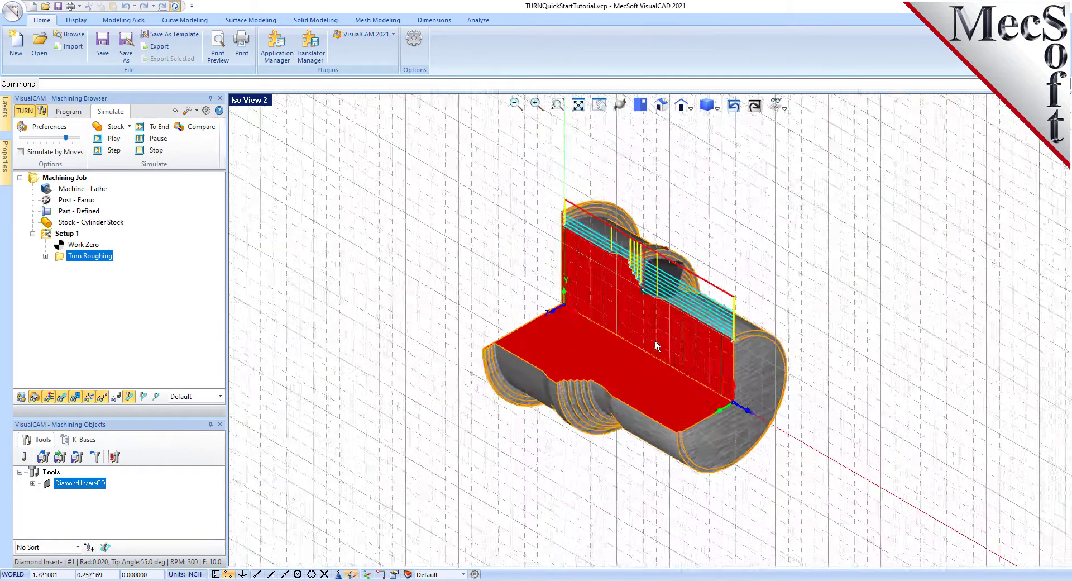
{"action": "left_click", "coordinate": [49, 397]}
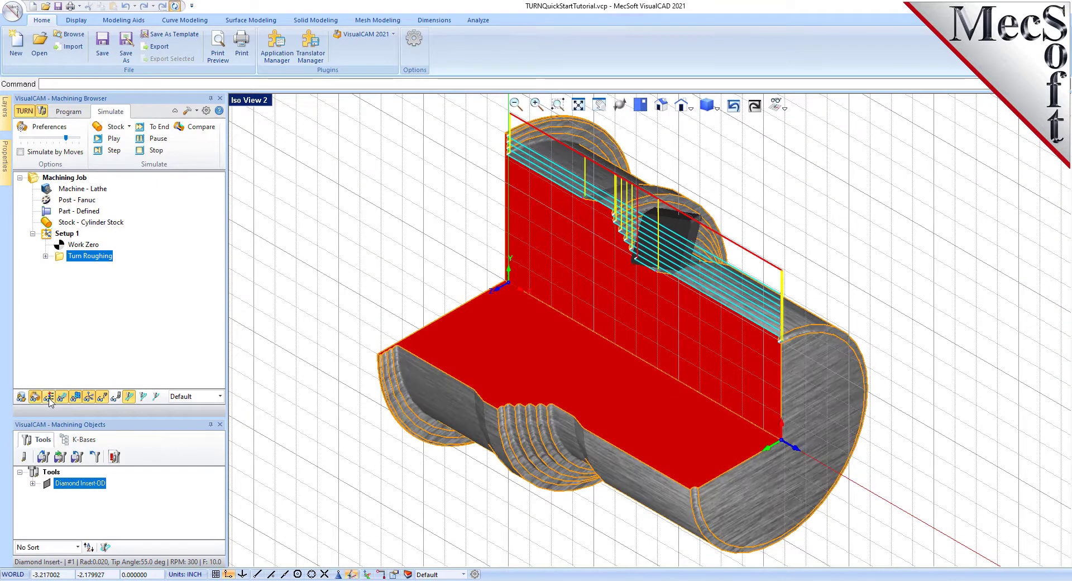
{"action": "left_click", "coordinate": [48, 396]}
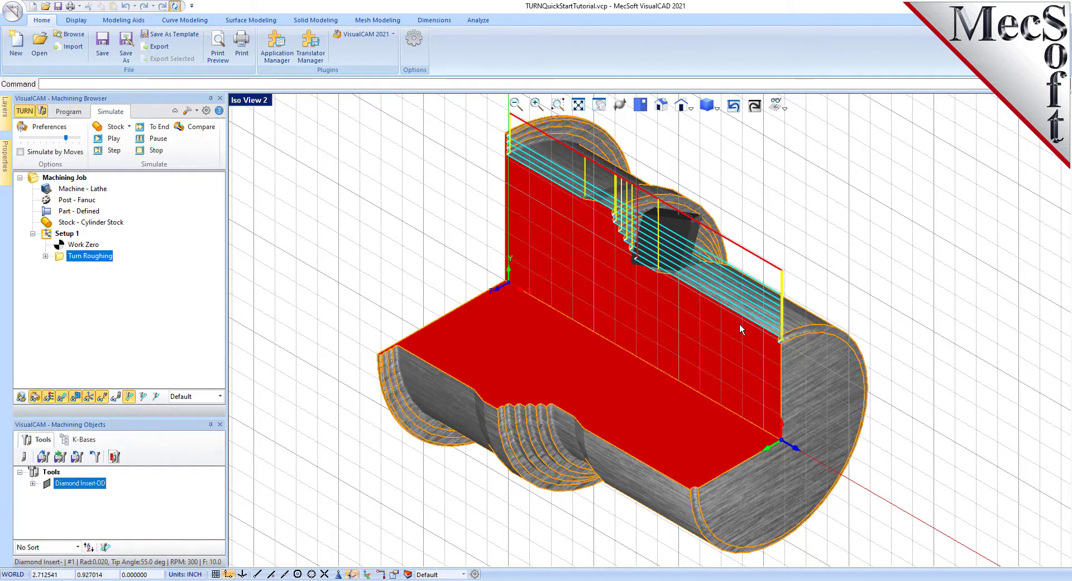
Step: Return to programming mode and start a Turn Finishing operation
{"action": "left_click", "coordinate": [73, 112]}
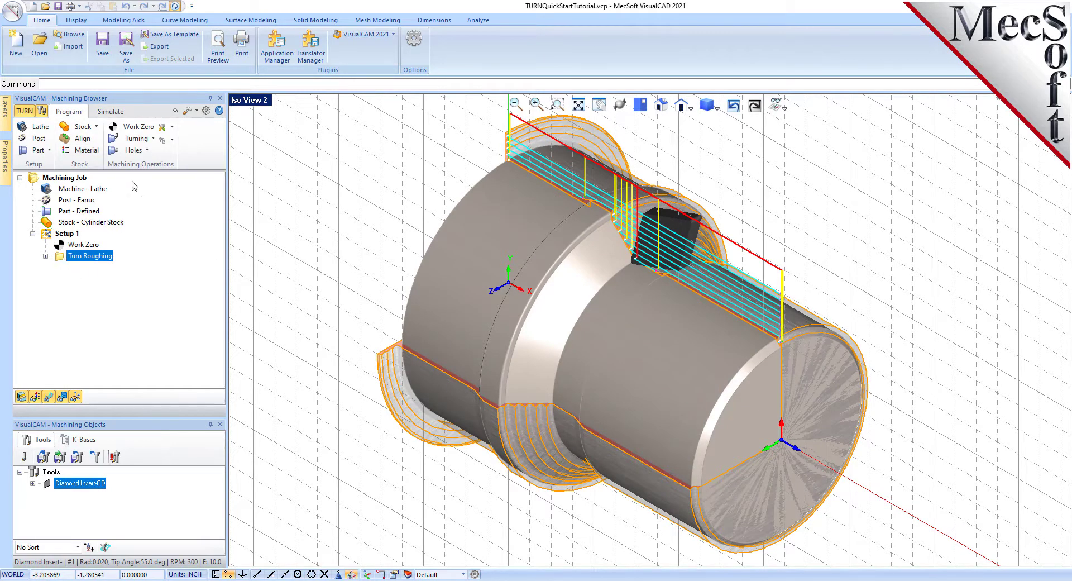
{"action": "left_click", "coordinate": [153, 138]}
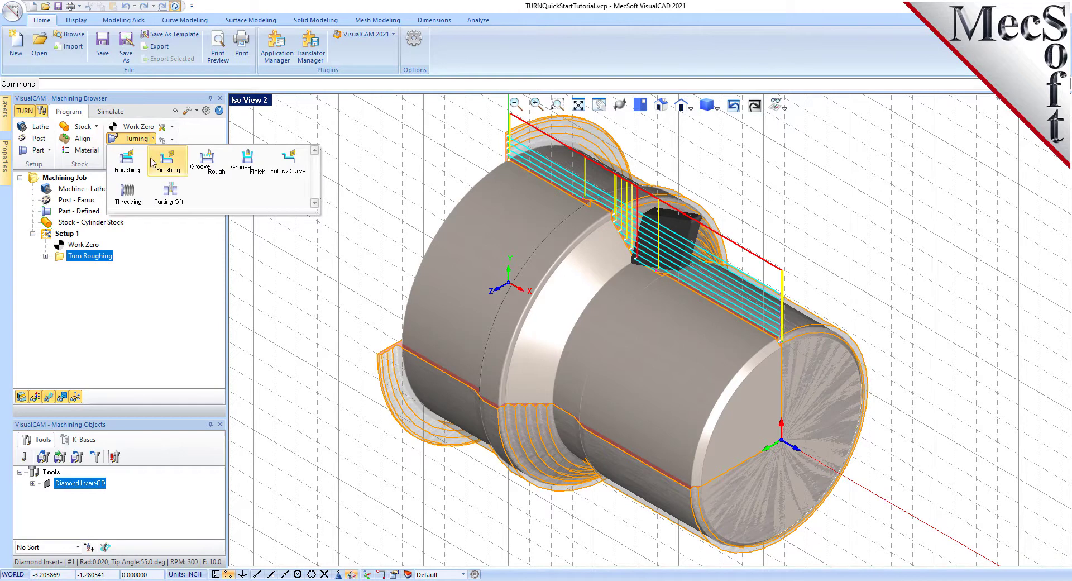
{"action": "left_click", "coordinate": [187, 162]}
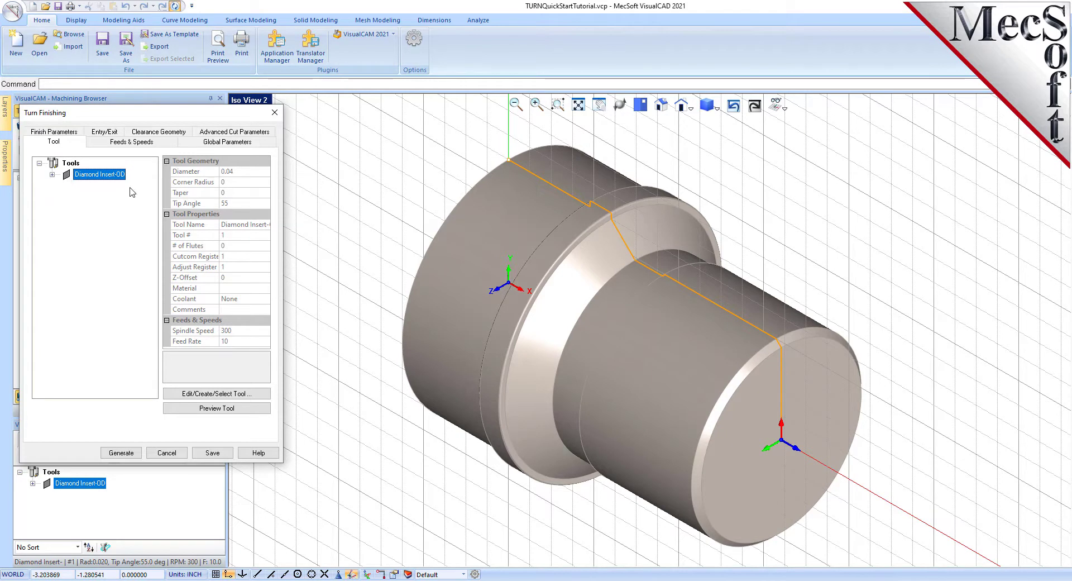
{"action": "left_click_drag", "start_coordinate": [152, 114], "coordinate": [236, 150]}
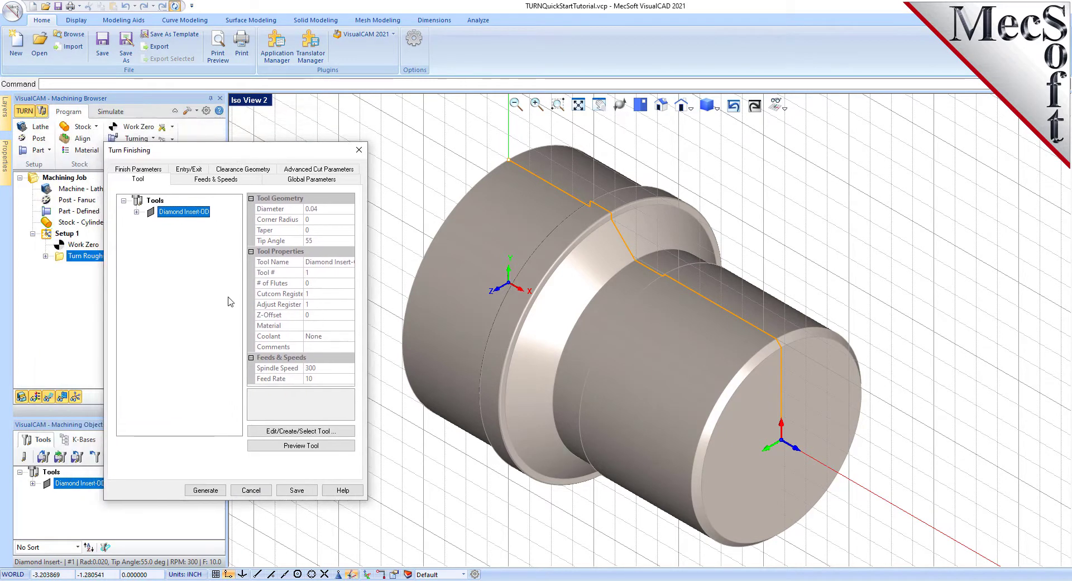
Step: Load the finishing feeds and speeds from the tool and set the cut transfer to Clearance Plane
{"action": "left_click", "coordinate": [234, 180]}
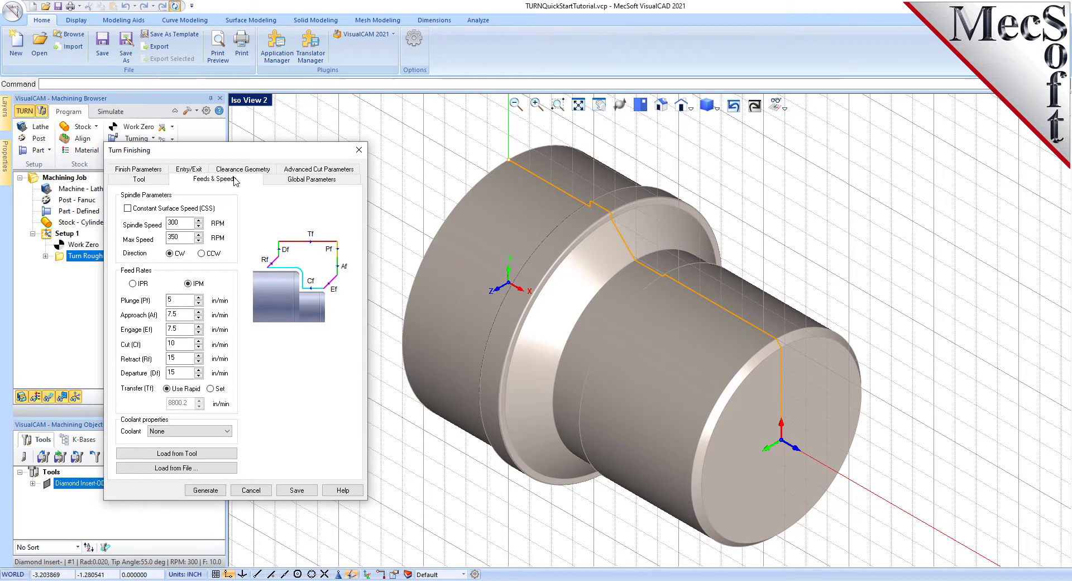
{"action": "left_click", "coordinate": [195, 453]}
{"action": "left_click", "coordinate": [252, 171]}
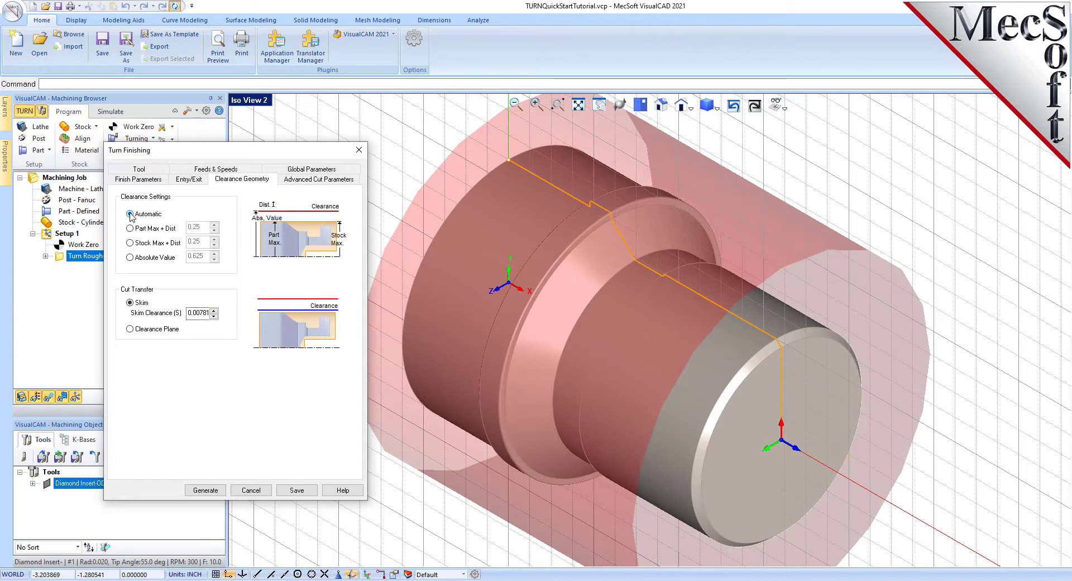
{"action": "left_click", "coordinate": [130, 329]}
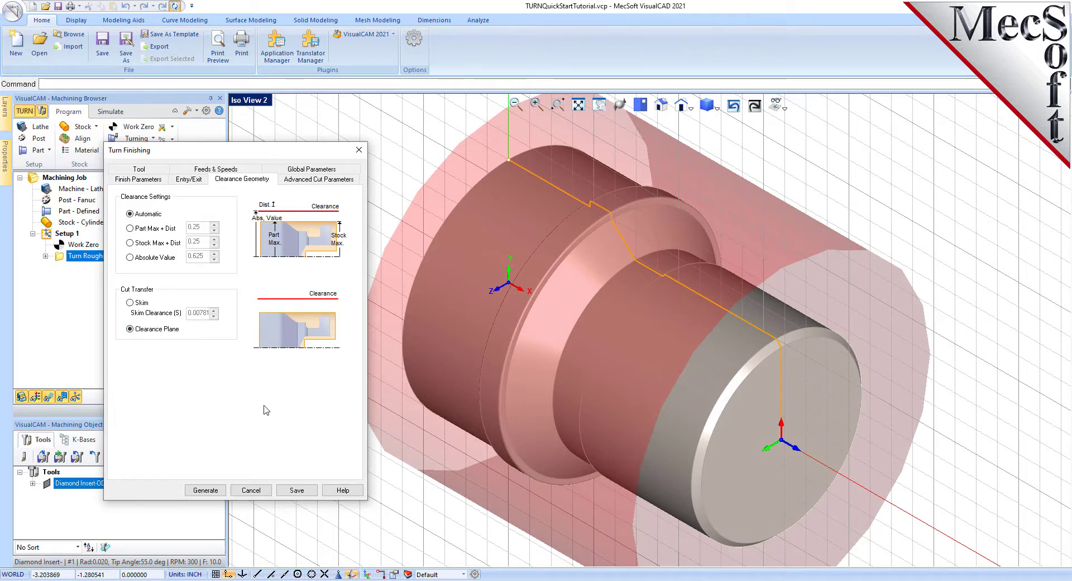
Step: Choose the Outer Diameter approach type with a stock of 0 in the finishing operation's global parameters
{"action": "left_click", "coordinate": [319, 171]}
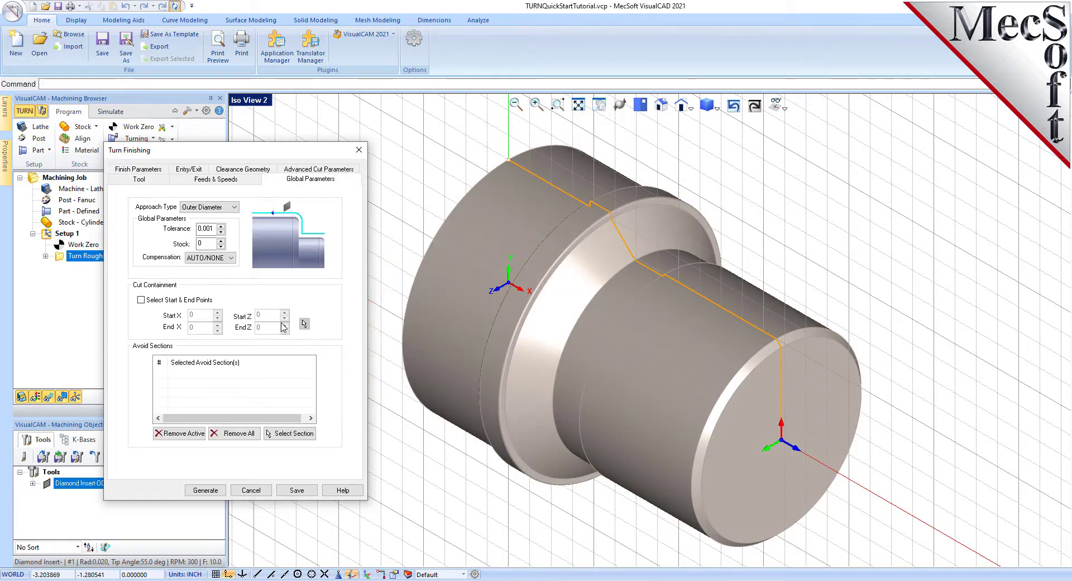
{"action": "left_click", "coordinate": [211, 207]}
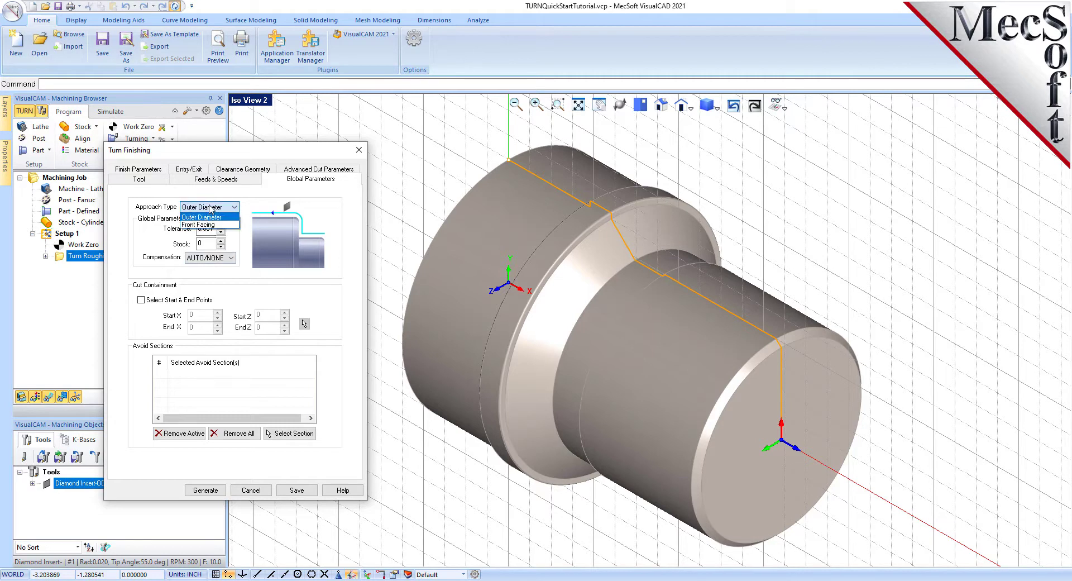
{"action": "left_click", "coordinate": [206, 217]}
{"action": "left_click", "coordinate": [200, 243]}
{"action": "double_click", "coordinate": [200, 243]}
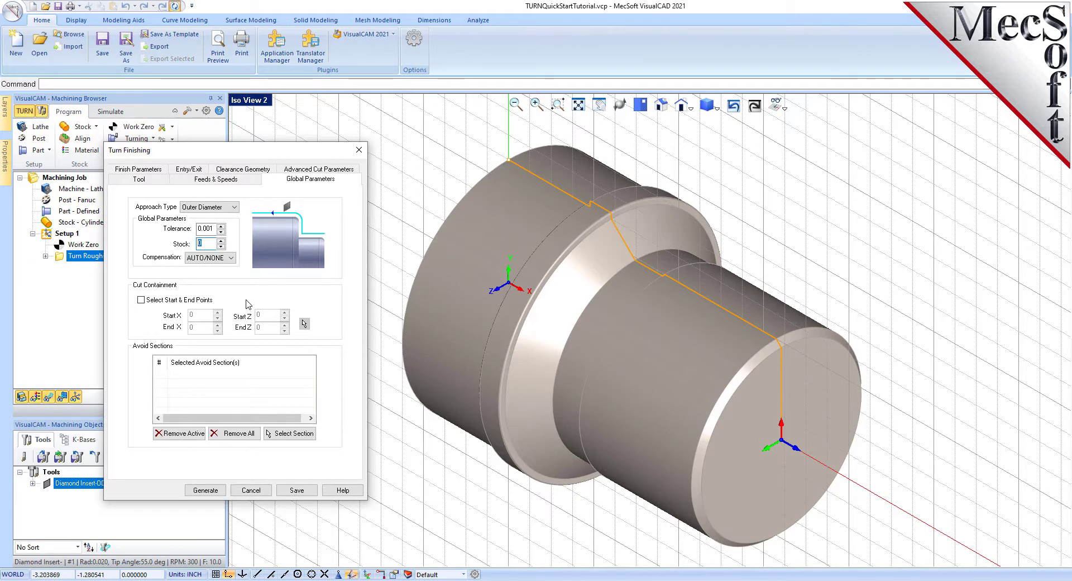
Step: Enable start and end point containment, pick the front chamfer corner and the profile's rear end, and generate the finishing toolpath
{"action": "left_click", "coordinate": [141, 300]}
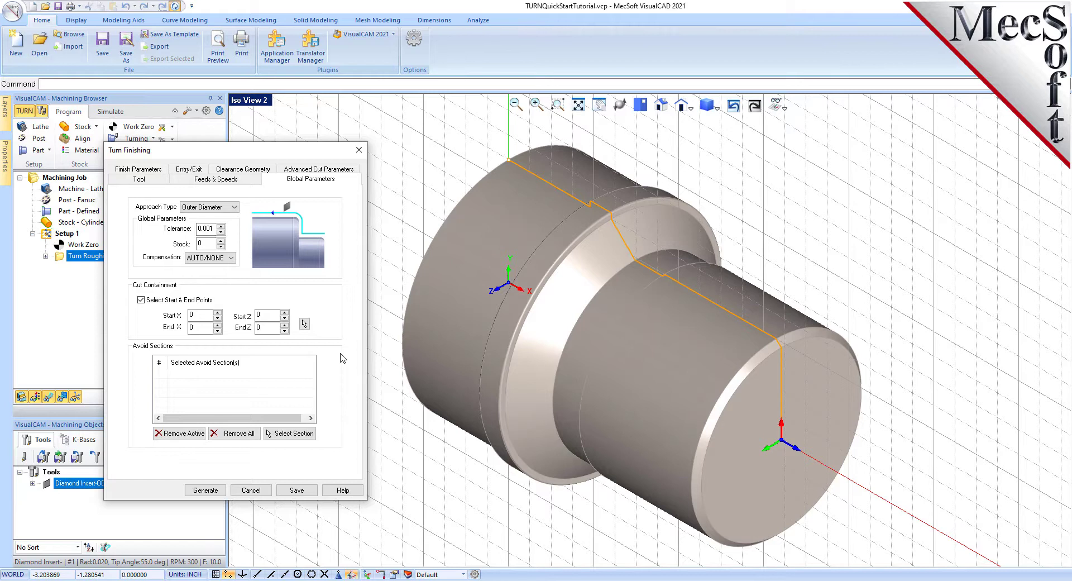
{"action": "left_click", "coordinate": [305, 324]}
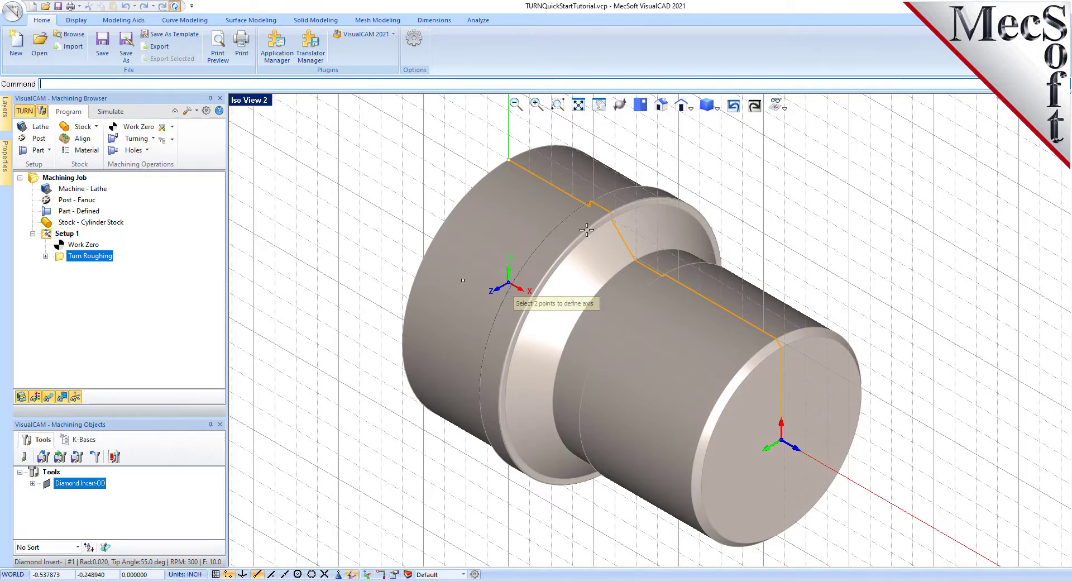
{"action": "left_click", "coordinate": [641, 107]}
{"action": "scroll", "coordinate": [676, 327], "scroll_direction": "up", "scroll_amount": 5}
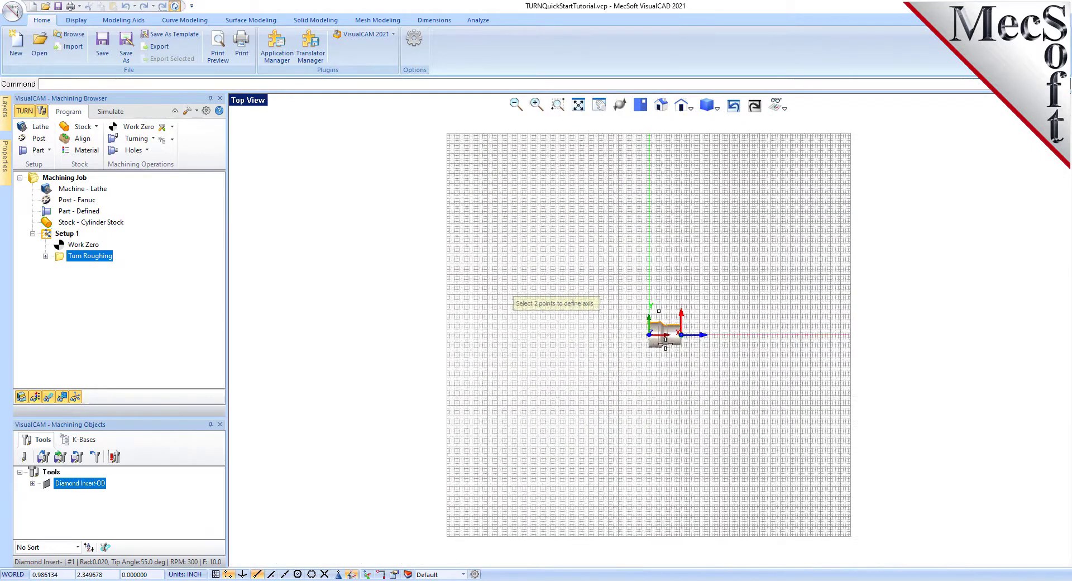
{"action": "scroll", "coordinate": [676, 327], "scroll_direction": "up", "scroll_amount": 5}
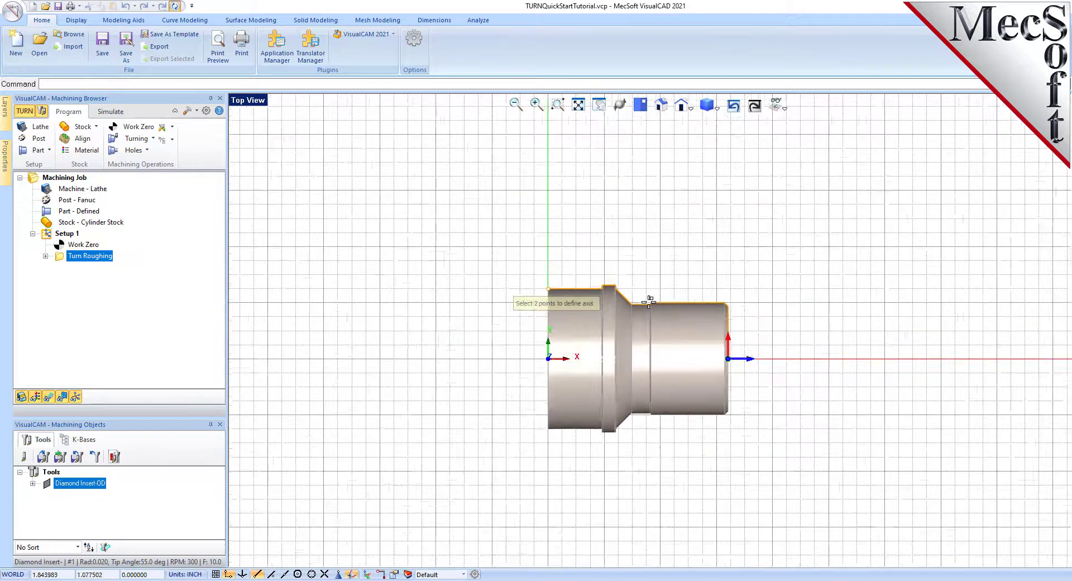
{"action": "scroll", "coordinate": [642, 352], "scroll_direction": "up", "scroll_amount": 1}
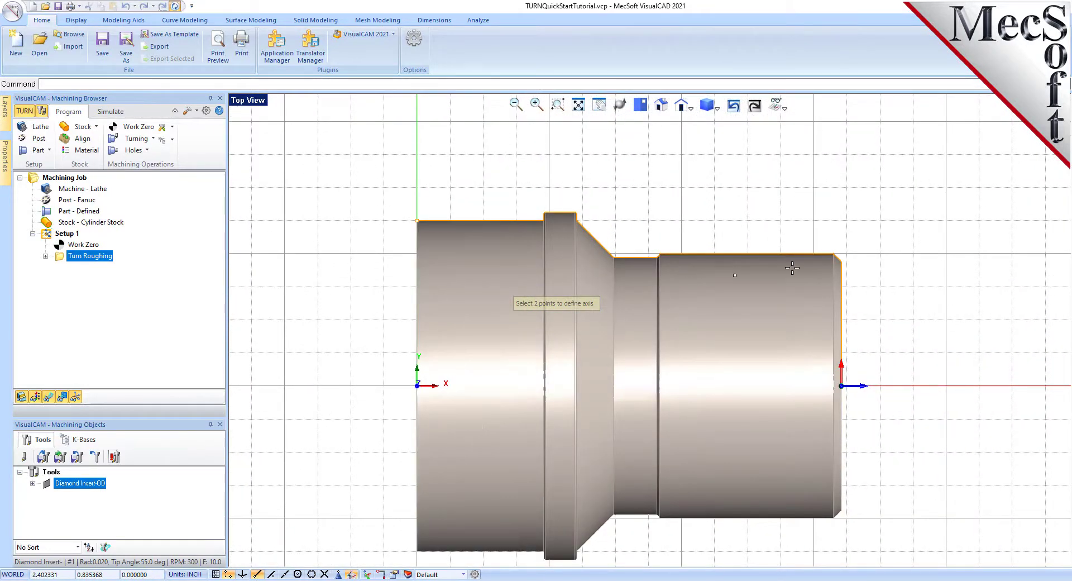
{"action": "left_click", "coordinate": [841, 261]}
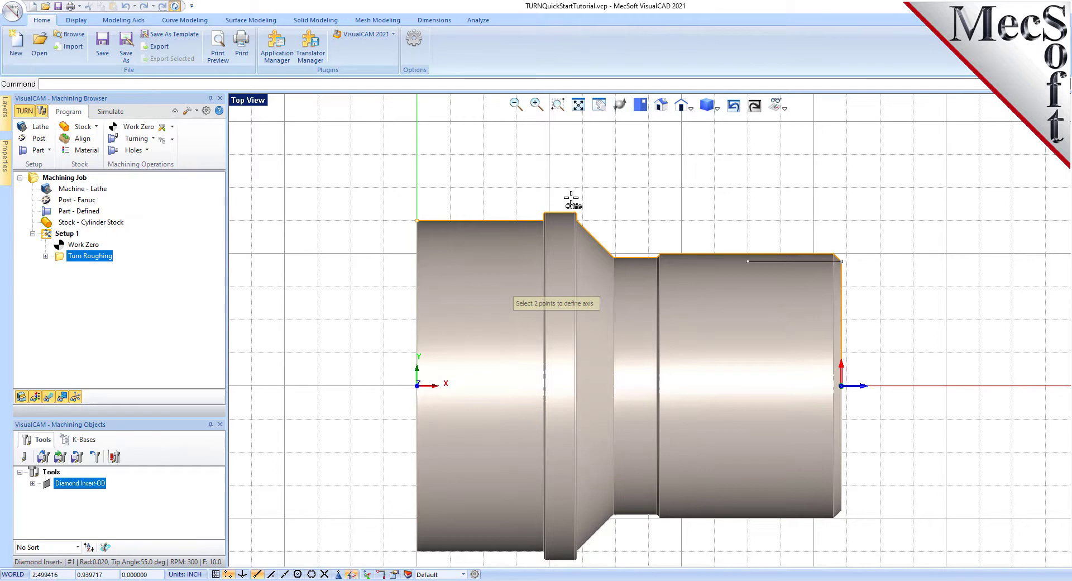
{"action": "left_click", "coordinate": [417, 220]}
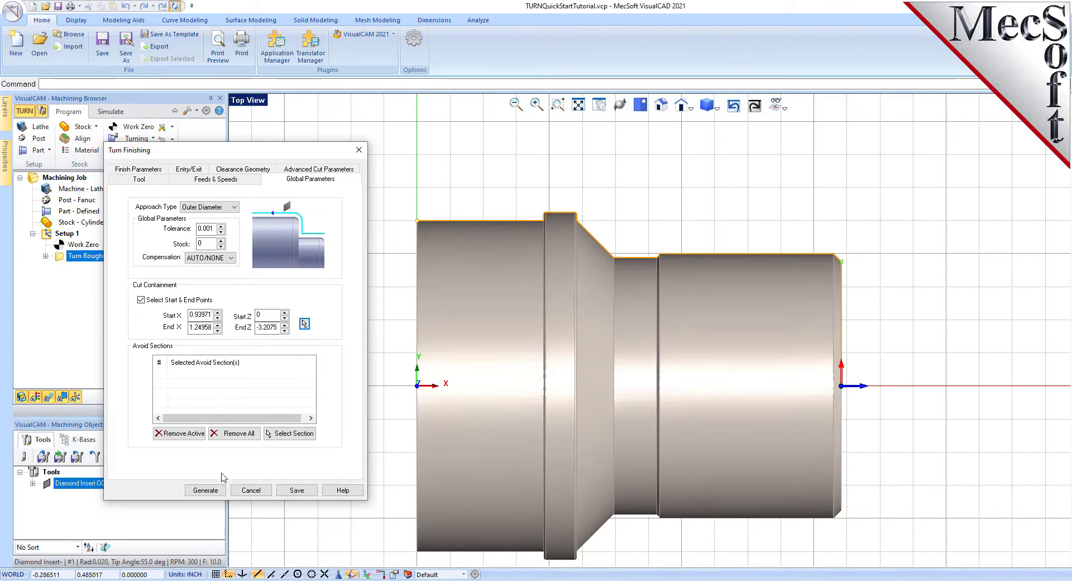
{"action": "left_click", "coordinate": [205, 490]}
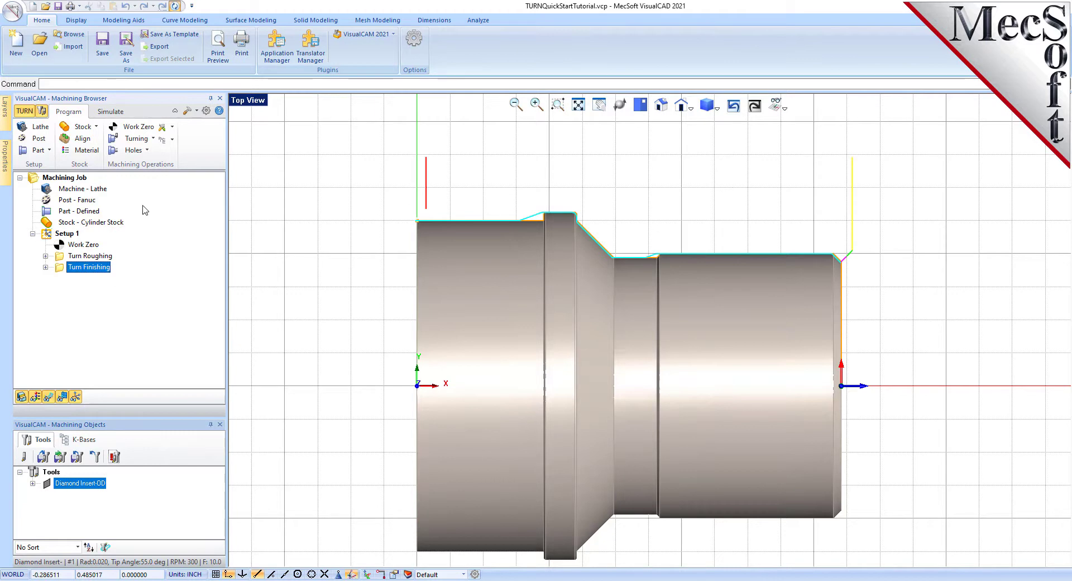
Step: Simulate the Turn Finishing cut in the Isometric-2 view, replaying it at a reduced simulation speed
{"action": "left_click", "coordinate": [108, 112]}
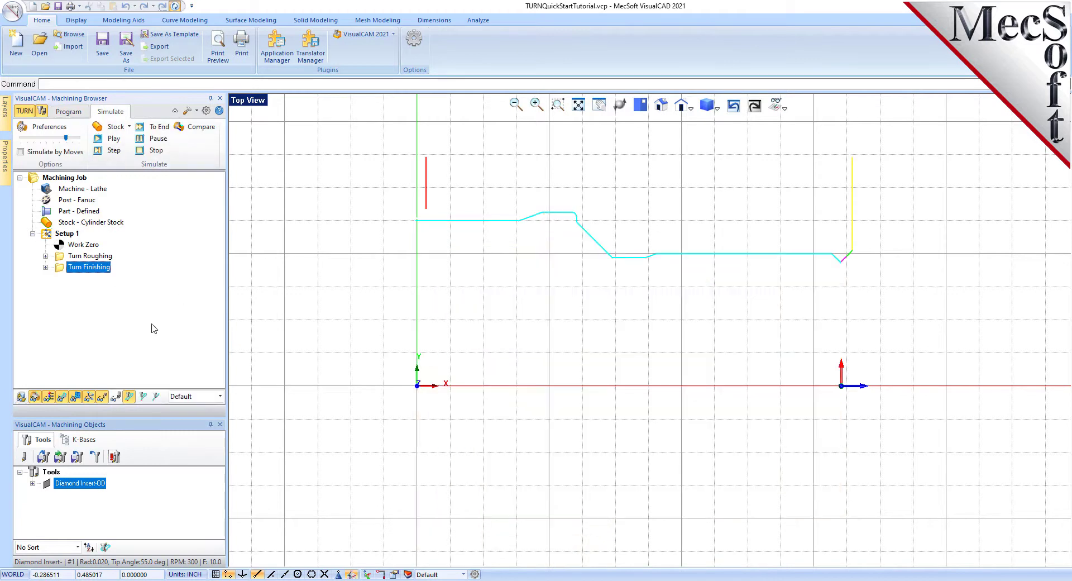
{"action": "left_click", "coordinate": [681, 106]}
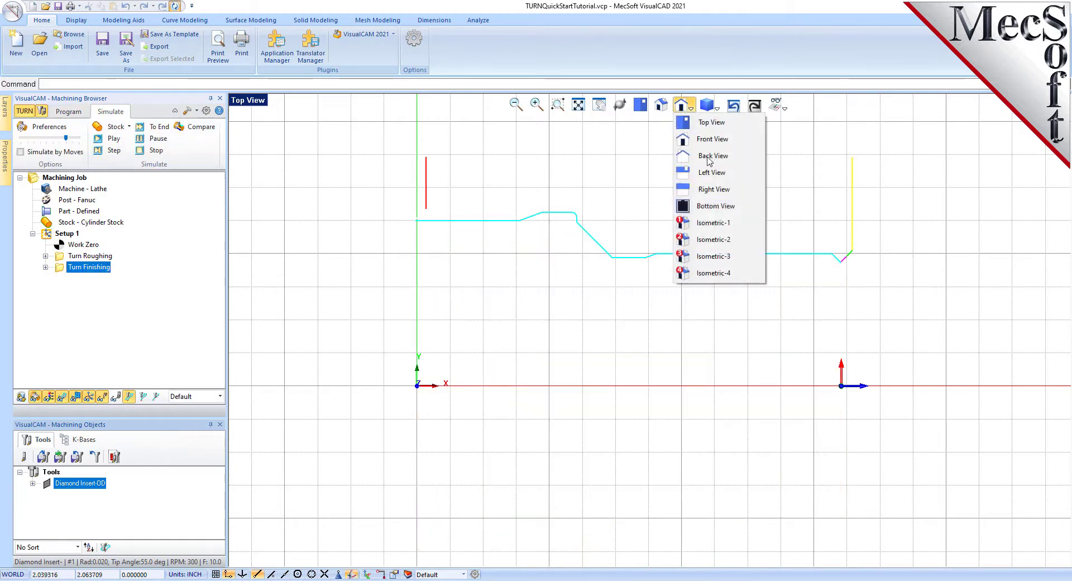
{"action": "left_click", "coordinate": [713, 240]}
{"action": "scroll", "coordinate": [606, 252], "scroll_direction": "up", "scroll_amount": 3}
{"action": "left_click", "coordinate": [113, 139]}
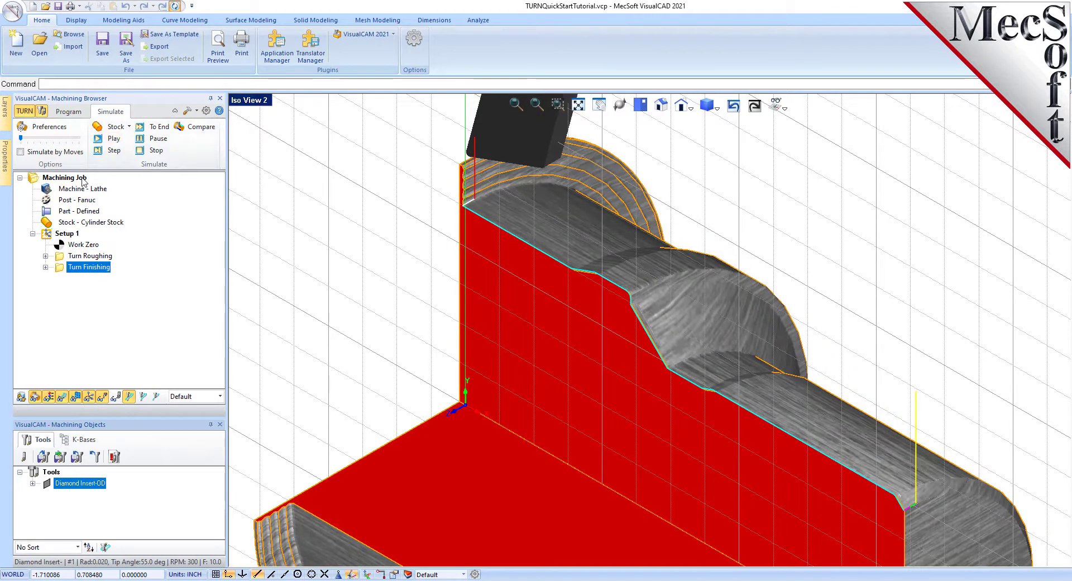
{"action": "left_click", "coordinate": [113, 138]}
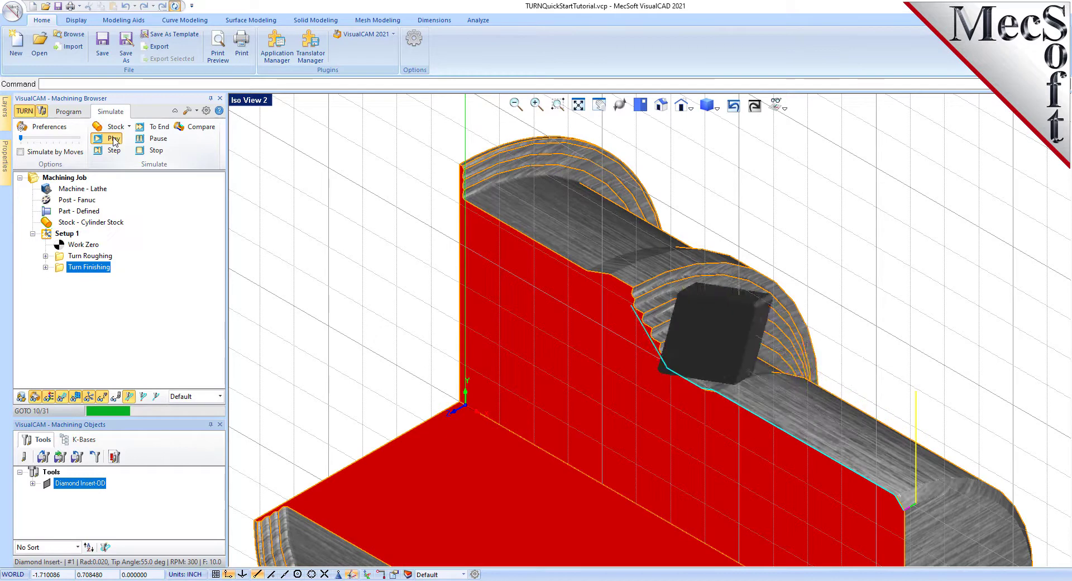
{"action": "scroll", "coordinate": [628, 192], "scroll_direction": "down", "scroll_amount": 3}
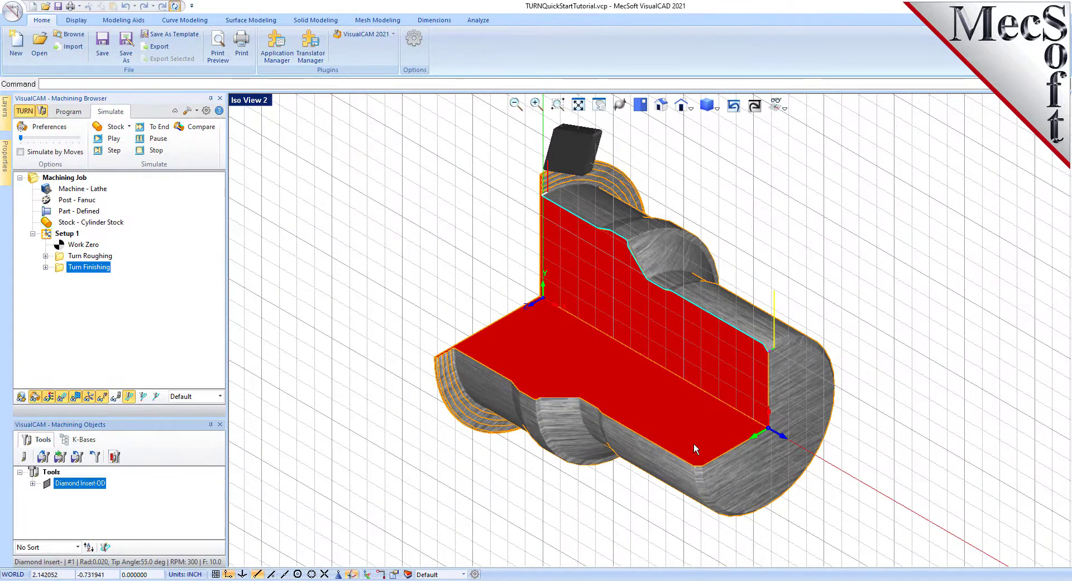
{"action": "scroll", "coordinate": [695, 441], "scroll_direction": "up", "scroll_amount": 1}
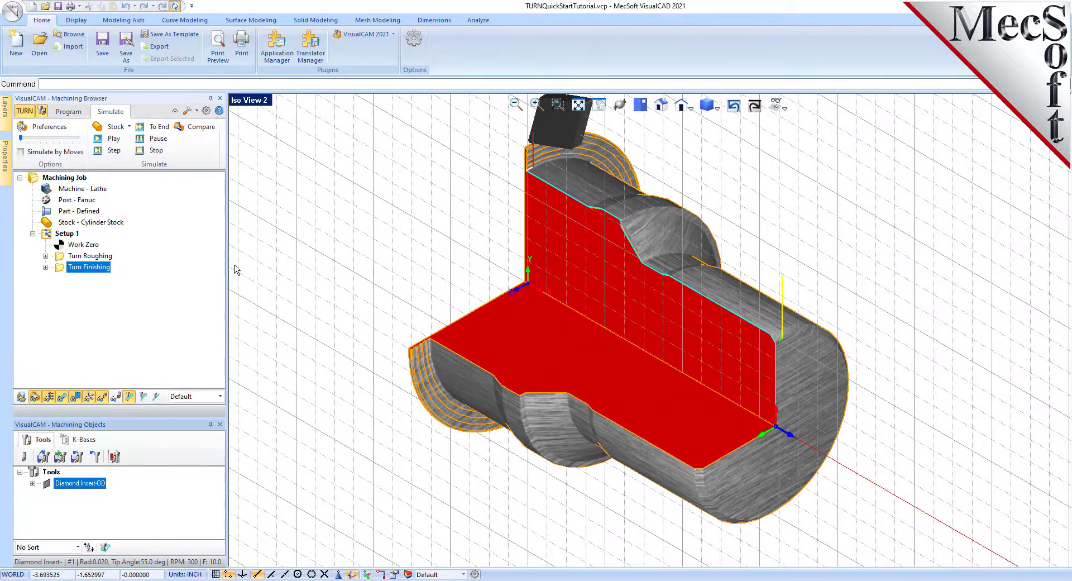
Step: Post-process Setup 1 with the Fanuc post to TURNQuickStartTutorial_Setup 1.nc in the QuickStart folder
{"action": "left_click", "coordinate": [53, 234]}
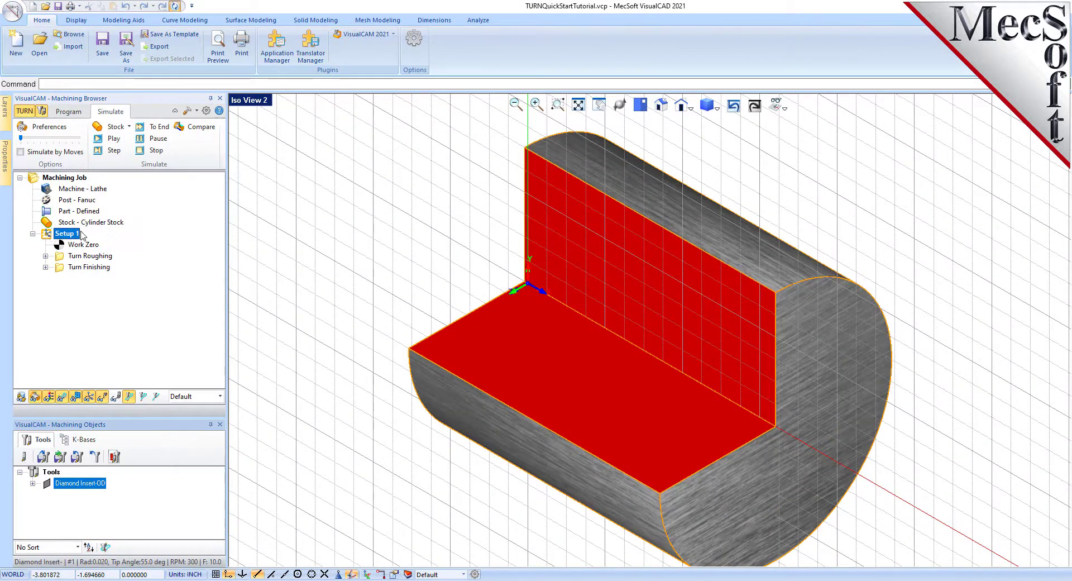
{"action": "left_click", "coordinate": [68, 111]}
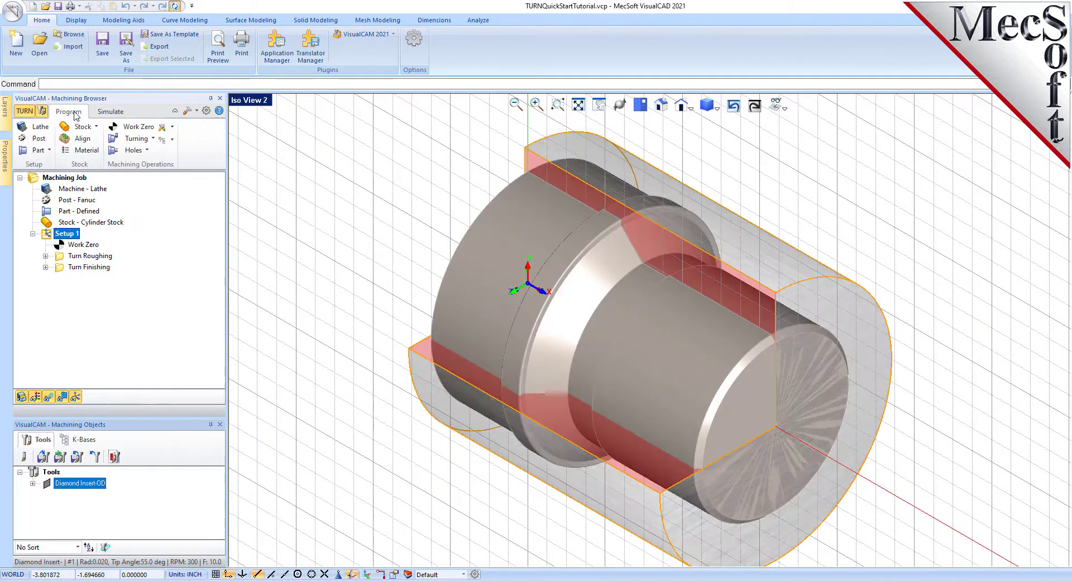
{"action": "right_click", "coordinate": [69, 234]}
{"action": "left_click", "coordinate": [116, 263]}
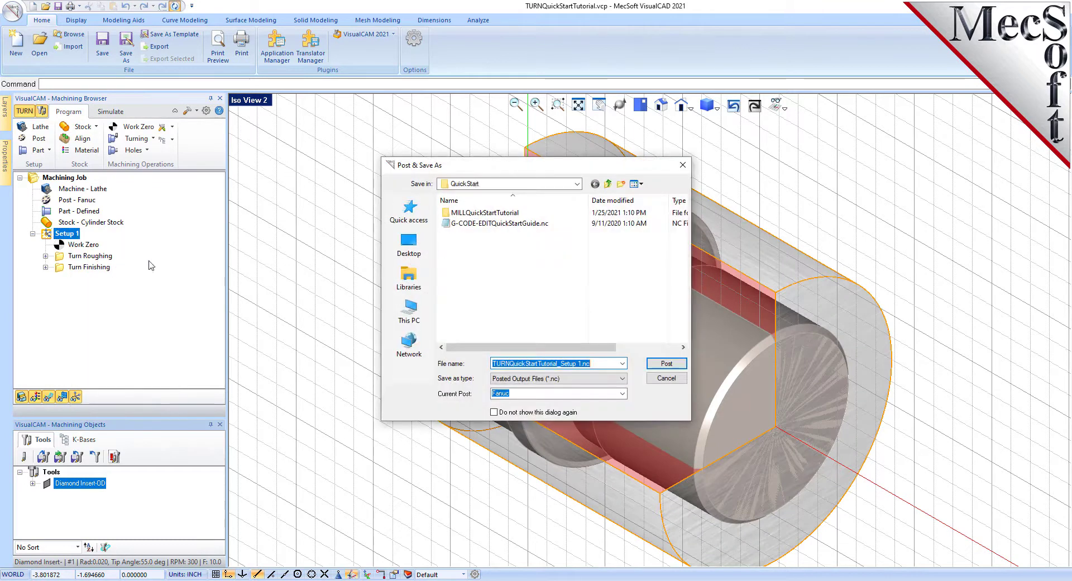
{"action": "left_click_drag", "start_coordinate": [488, 169], "coordinate": [311, 218]}
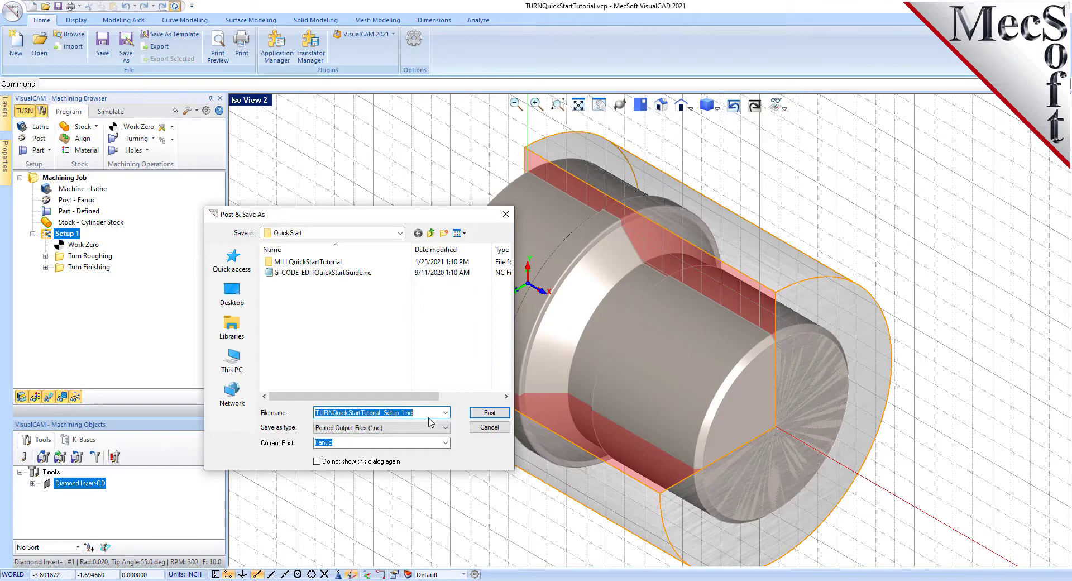
{"action": "left_click", "coordinate": [490, 412]}
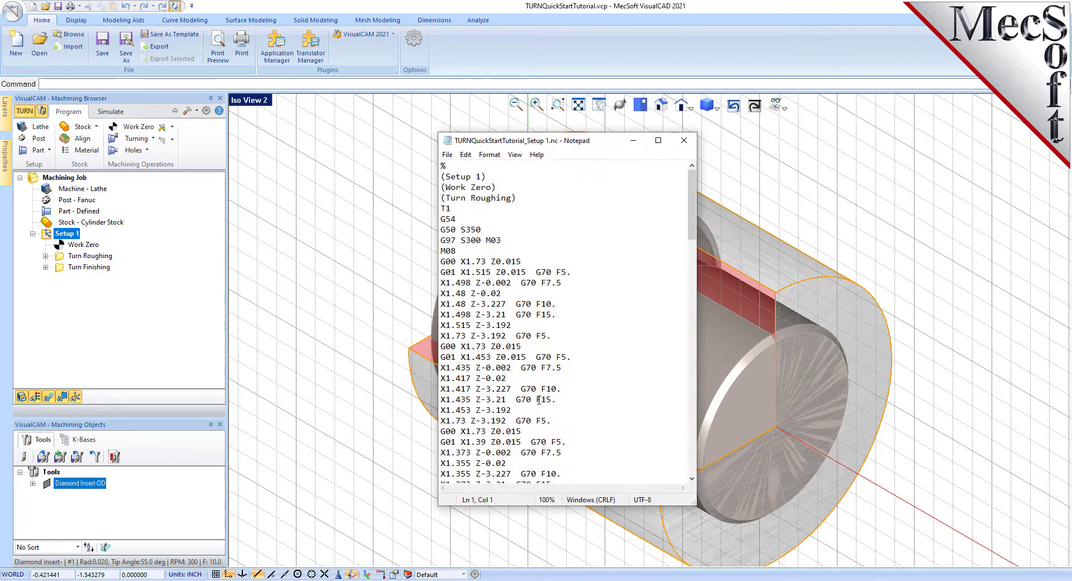
Step: Review the roughing and finishing sections of the posted G-code and close the file
{"action": "scroll", "coordinate": [682, 209], "scroll_direction": "down", "scroll_amount": 20}
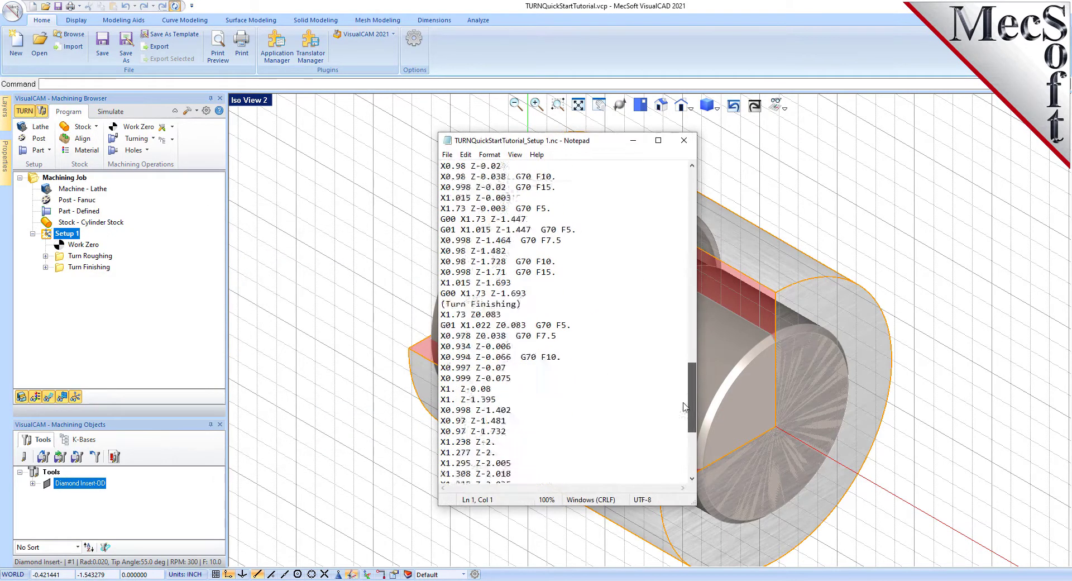
{"action": "left_click_drag", "start_coordinate": [682, 446], "coordinate": [684, 212]}
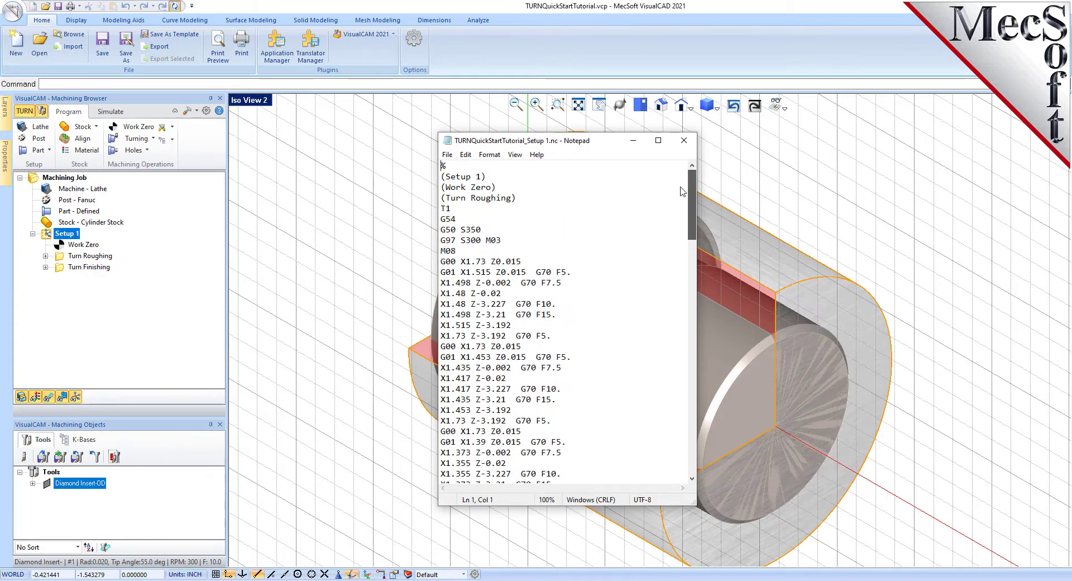
{"action": "left_click", "coordinate": [684, 140]}
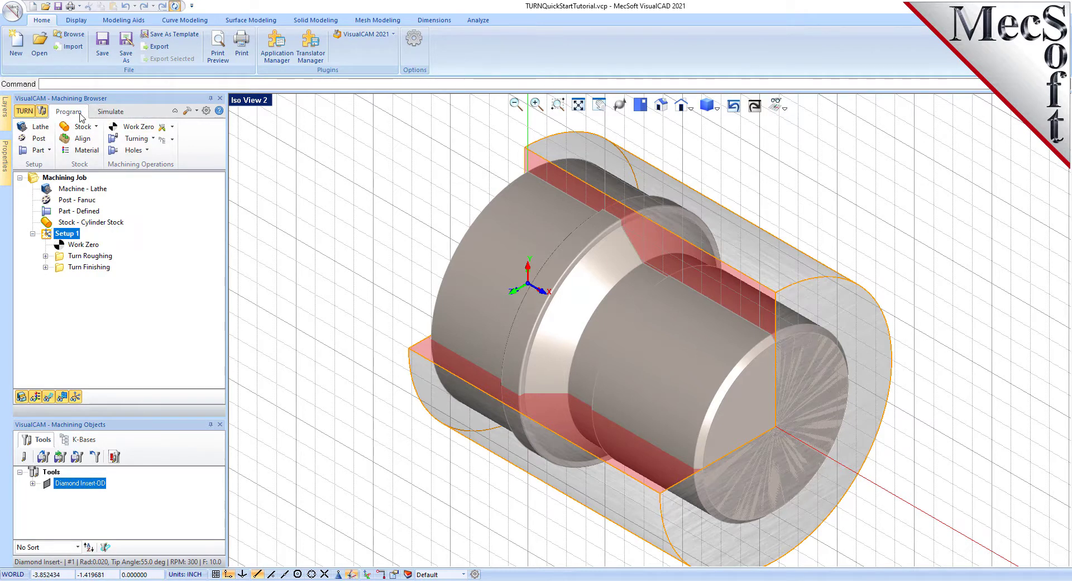
Step: Open the machining operations information for Setup 1 and examine the Turn Roughing machining time
{"action": "right_click", "coordinate": [76, 237]}
{"action": "left_click", "coordinate": [161, 300]}
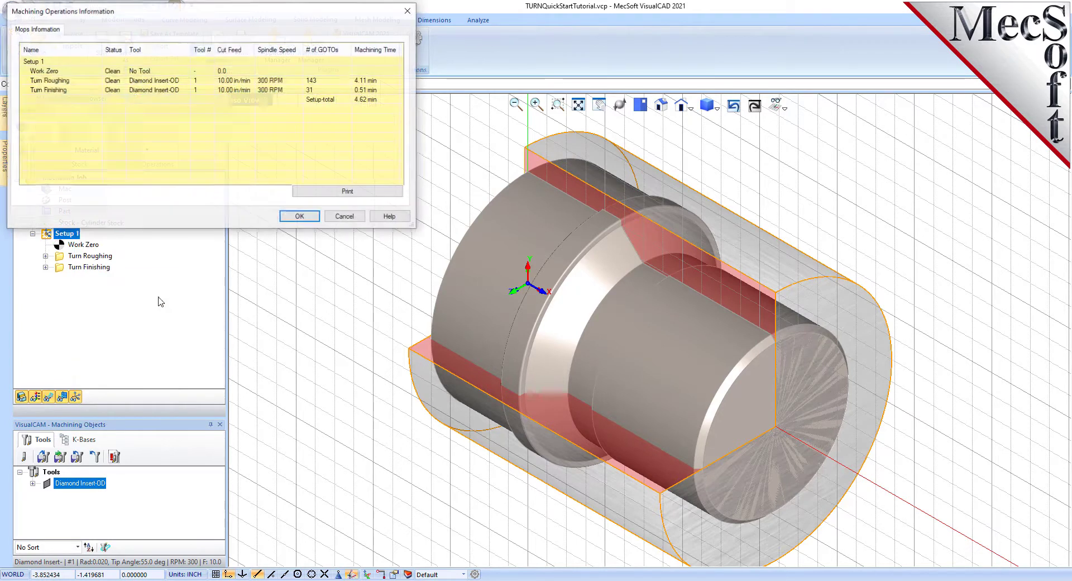
{"action": "left_click_drag", "start_coordinate": [202, 15], "coordinate": [350, 167]}
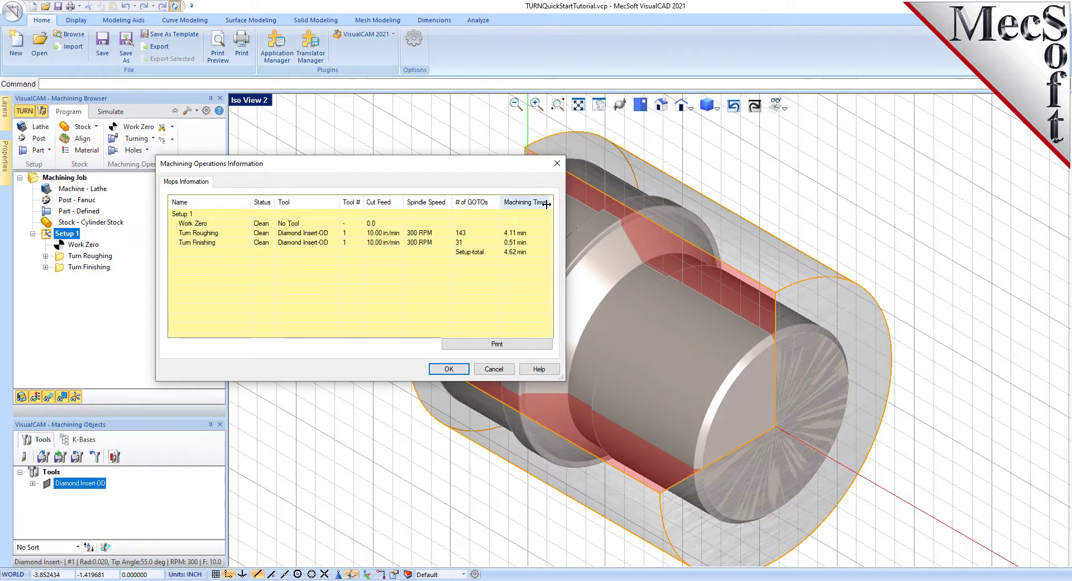
{"action": "left_click", "coordinate": [527, 234]}
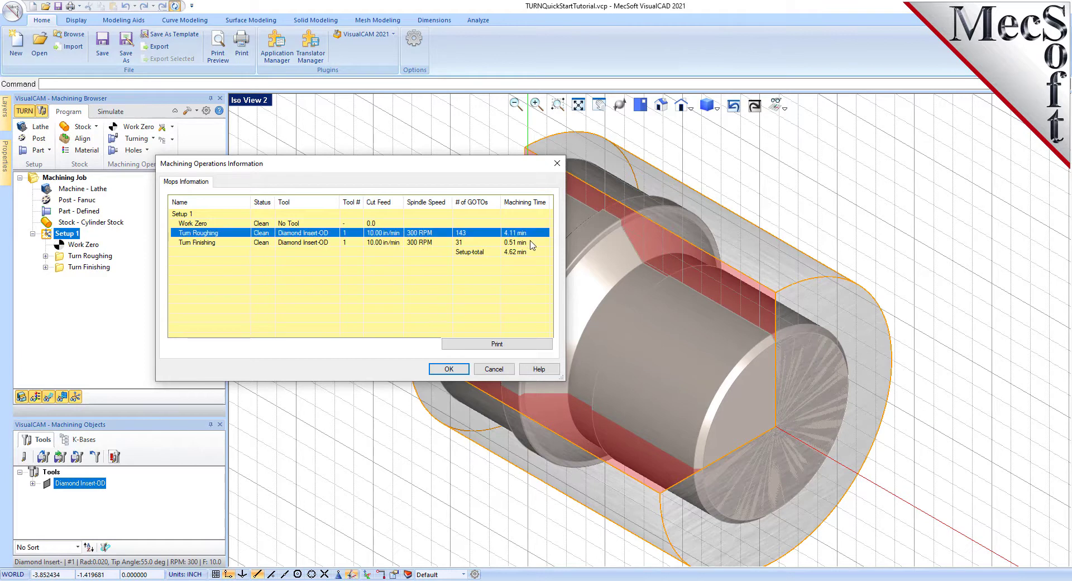
Step: Examine the machining time of Turn Finishing and the Setup 1 total, and close the machining operations information
{"action": "left_click", "coordinate": [532, 243]}
{"action": "left_click", "coordinate": [534, 253]}
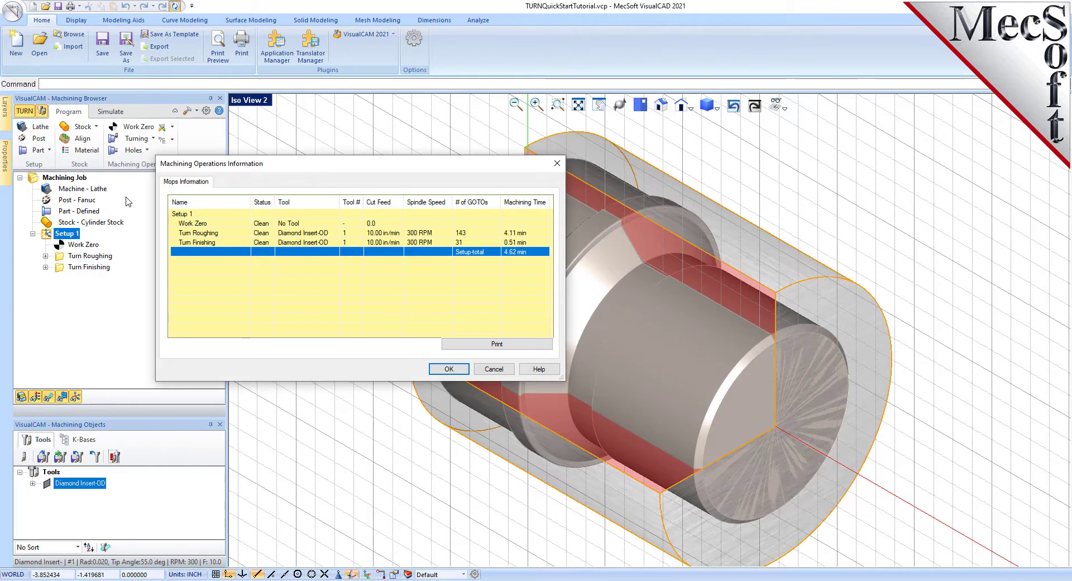
{"action": "left_click", "coordinate": [444, 369]}
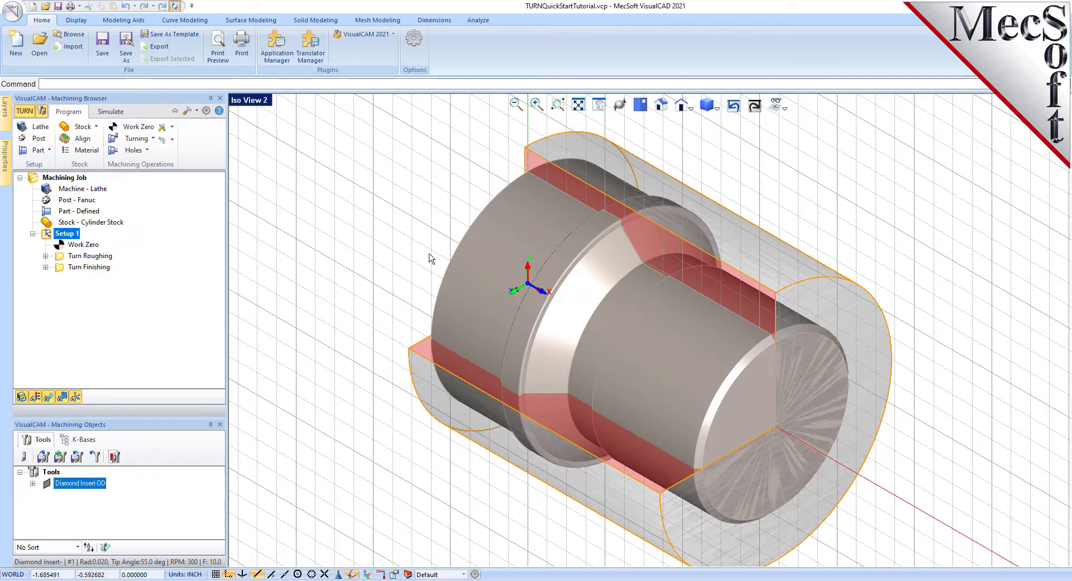
Step: Generate shop documentation for Setup 1 using Template1, saved as TURNQuickStartTutorial.htm in the QuickStart folder
{"action": "scroll", "coordinate": [466, 236], "scroll_direction": "down", "scroll_amount": 1}
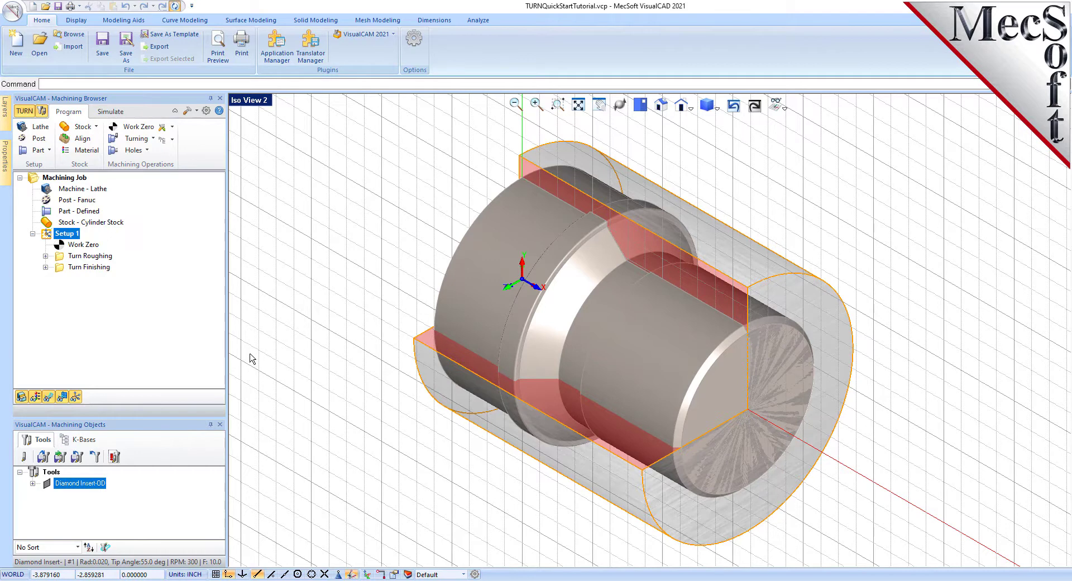
{"action": "right_click", "coordinate": [77, 235]}
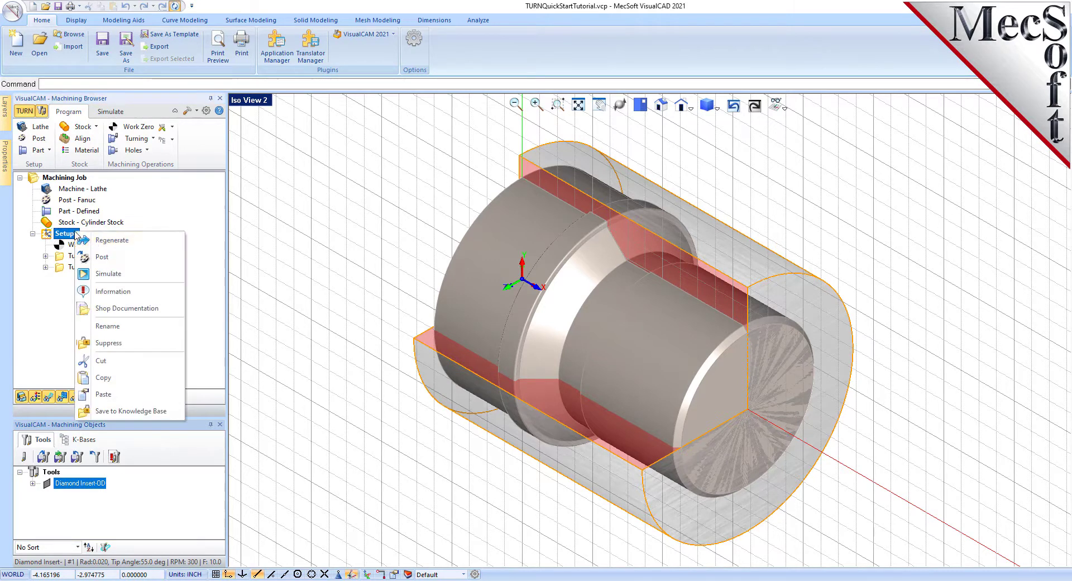
{"action": "left_click", "coordinate": [180, 309]}
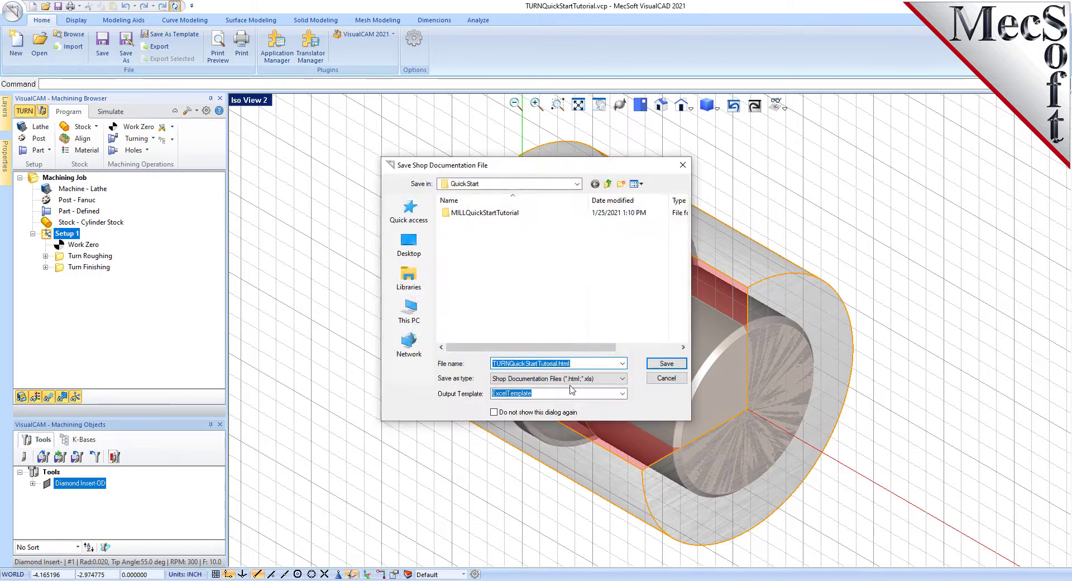
{"action": "left_click", "coordinate": [622, 393]}
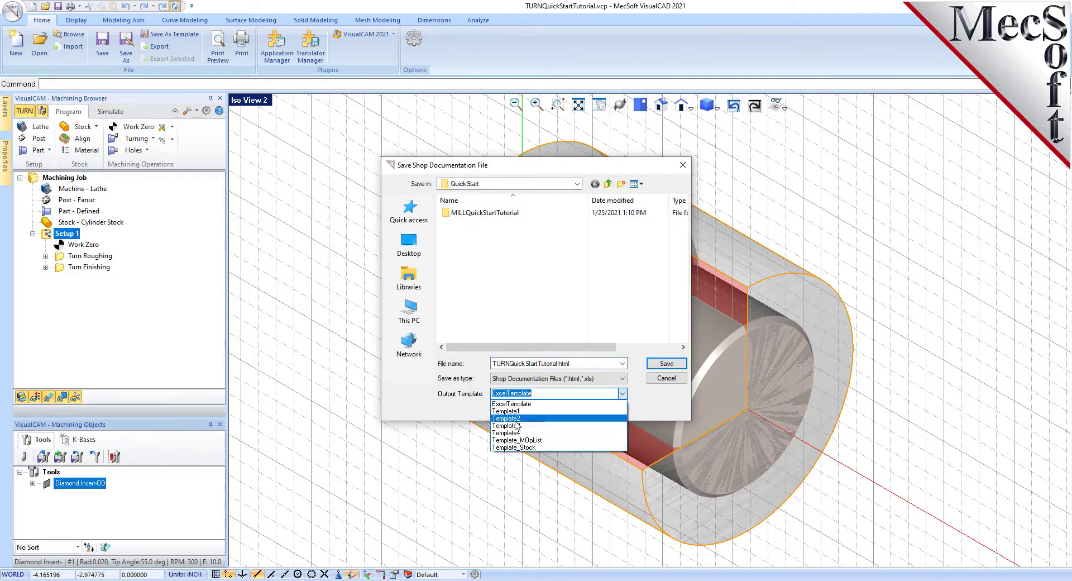
{"action": "left_click", "coordinate": [514, 411]}
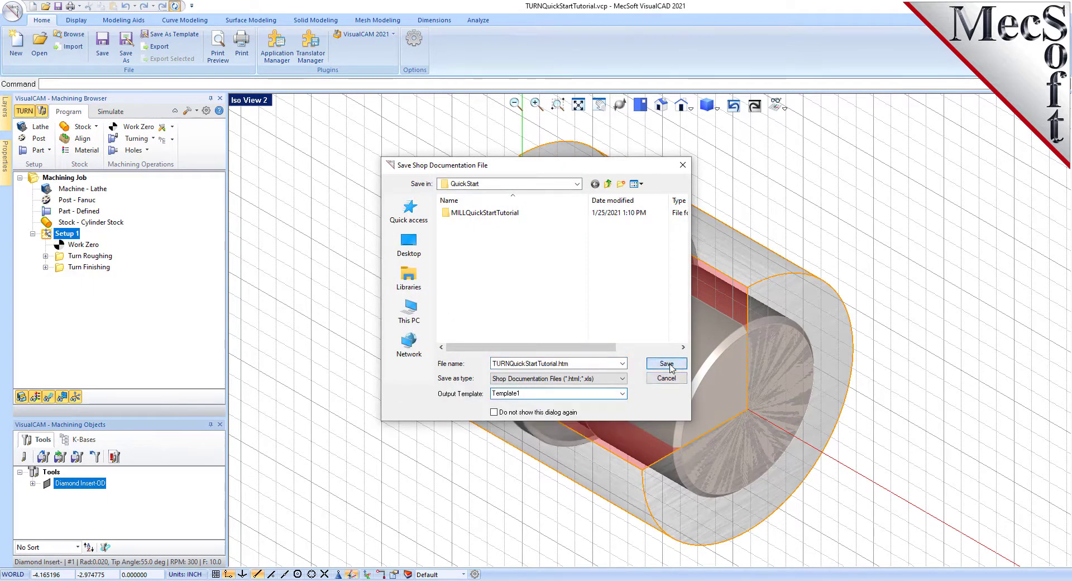
{"action": "left_click", "coordinate": [666, 363]}
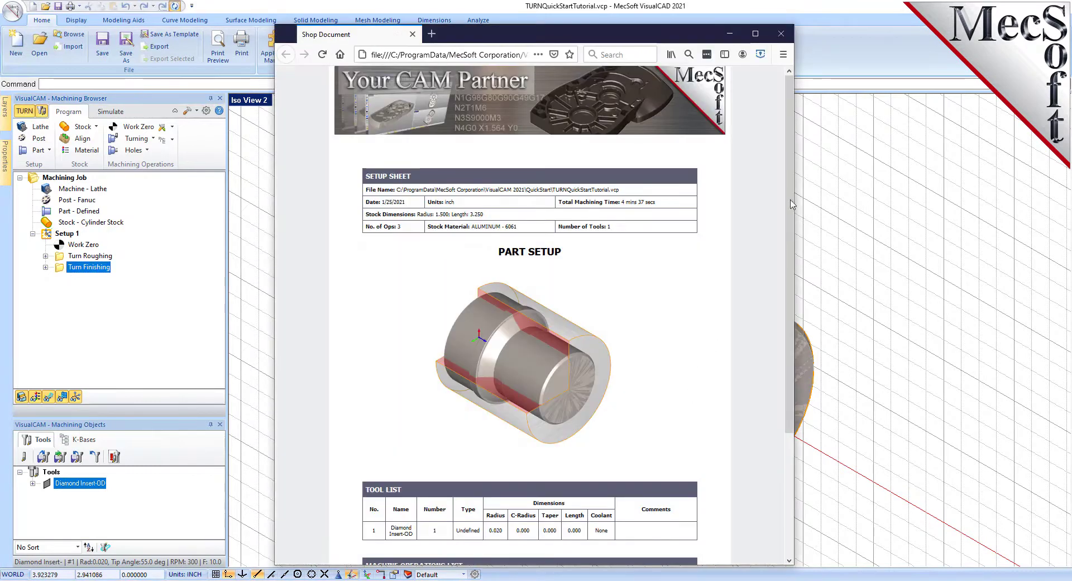
Step: Review the shop document's stock dimensions, part setup image, tool list and machine operations list
{"action": "triple_click", "coordinate": [455, 214]}
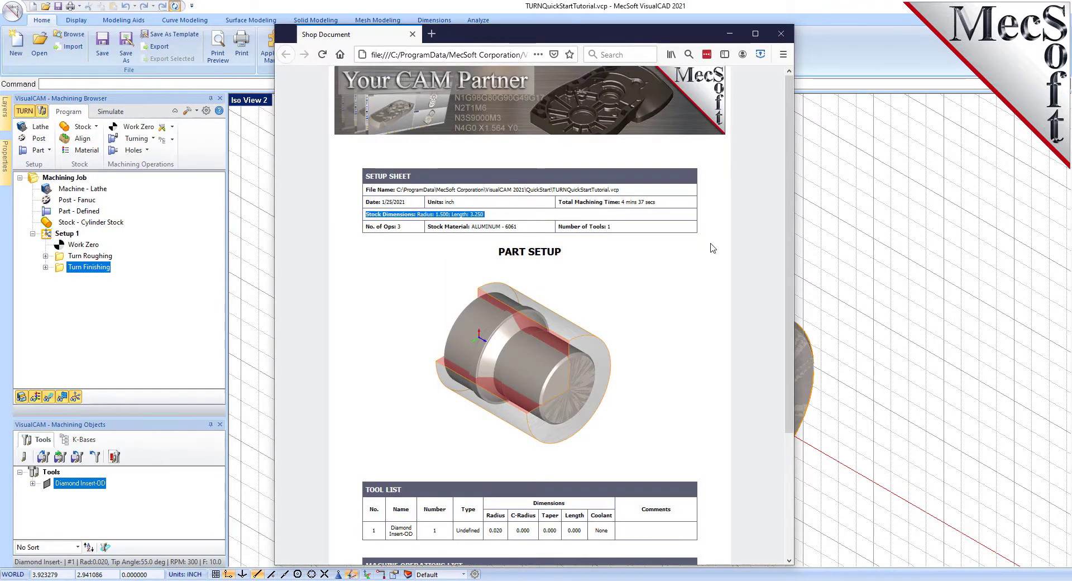
{"action": "scroll", "coordinate": [710, 246], "scroll_direction": "down", "scroll_amount": 3}
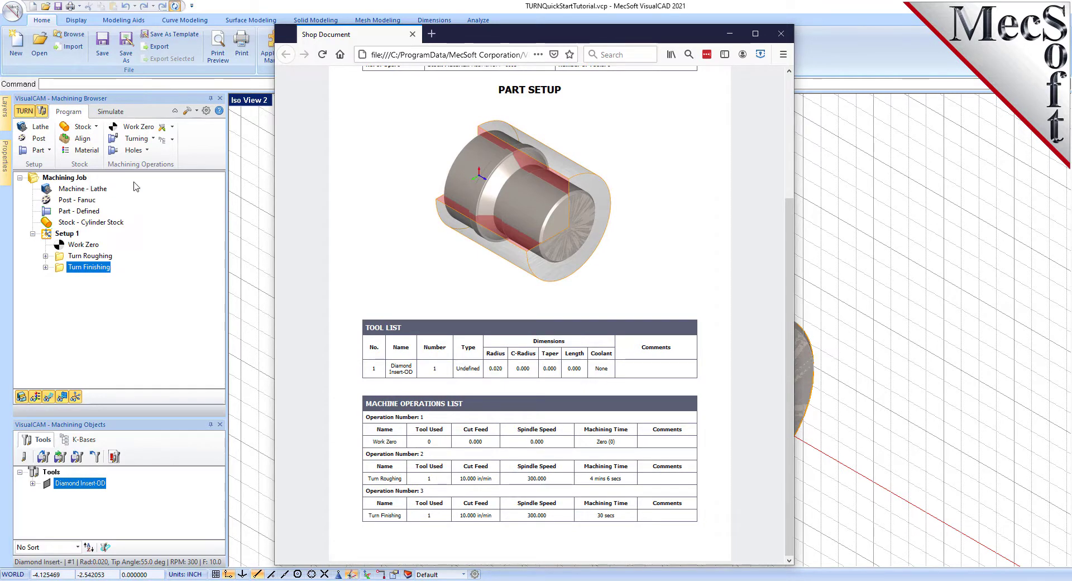
{"action": "scroll", "coordinate": [442, 425], "scroll_direction": "up", "scroll_amount": 3}
{"action": "scroll", "coordinate": [442, 425], "scroll_direction": "down", "scroll_amount": 3}
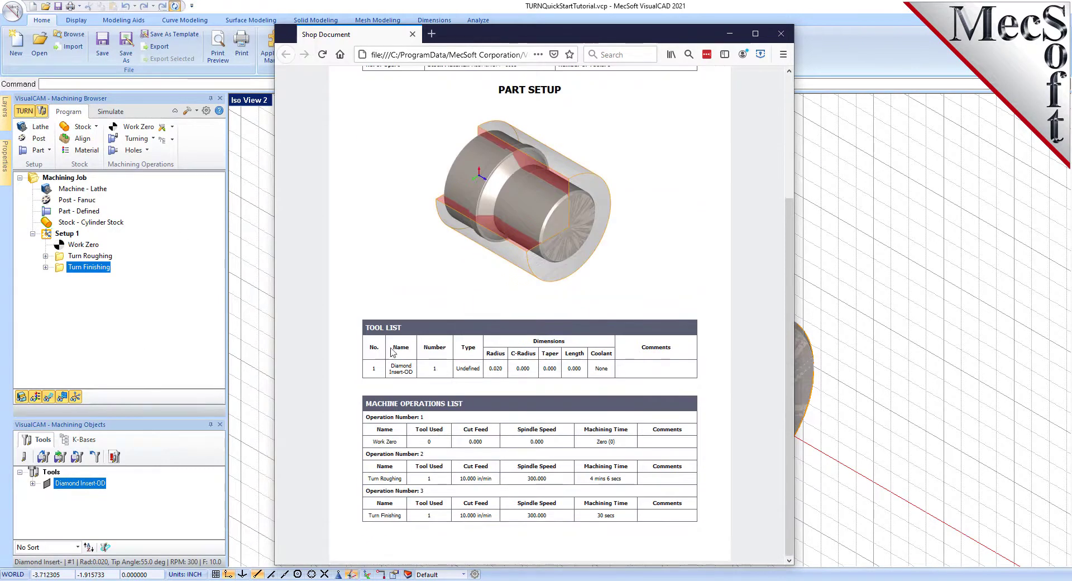
{"action": "left_click_drag", "start_coordinate": [406, 331], "coordinate": [353, 331]}
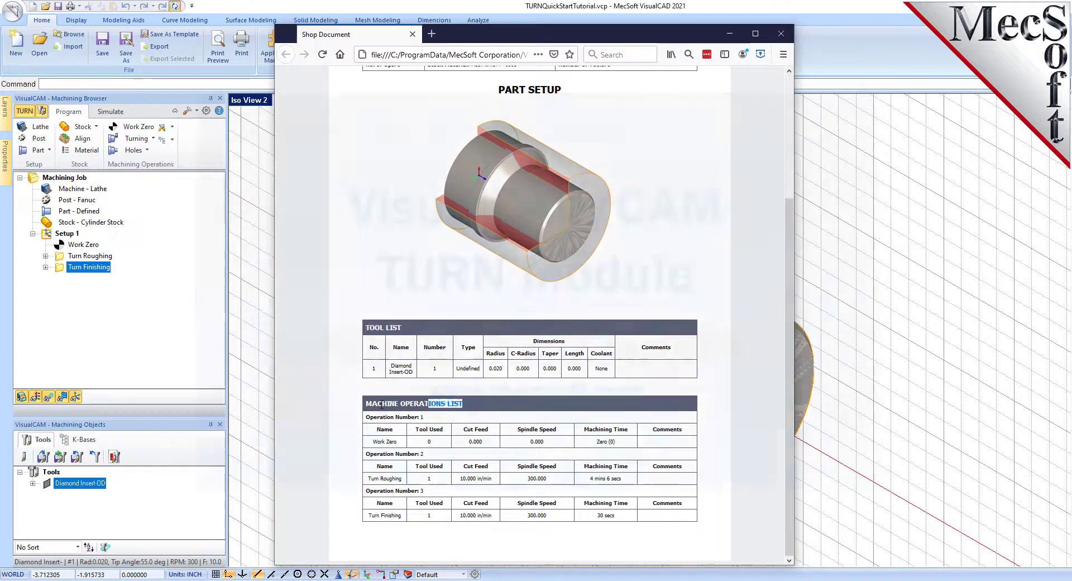
{"action": "left_click_drag", "start_coordinate": [475, 408], "coordinate": [370, 407]}
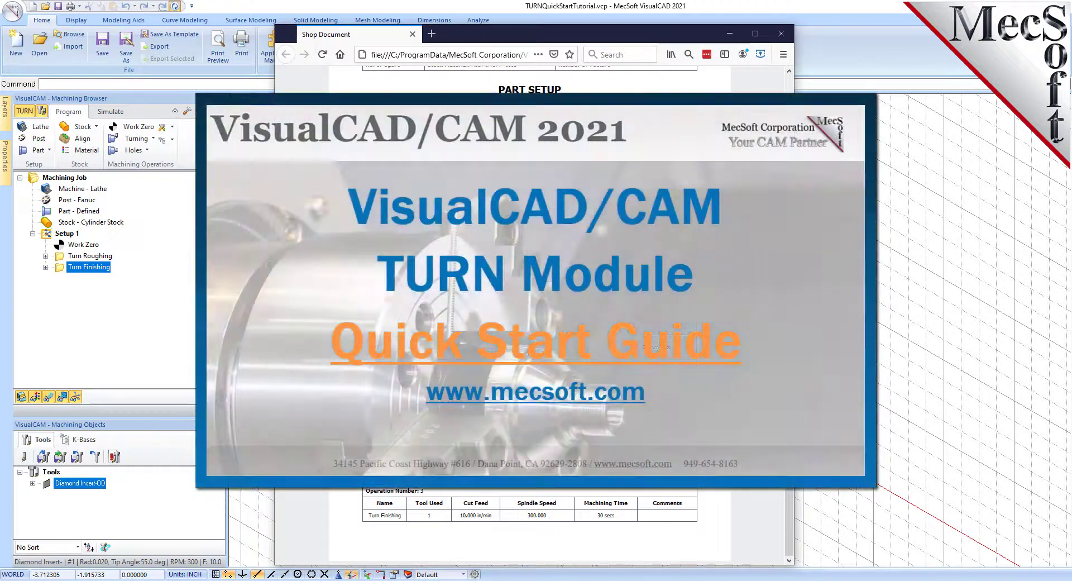